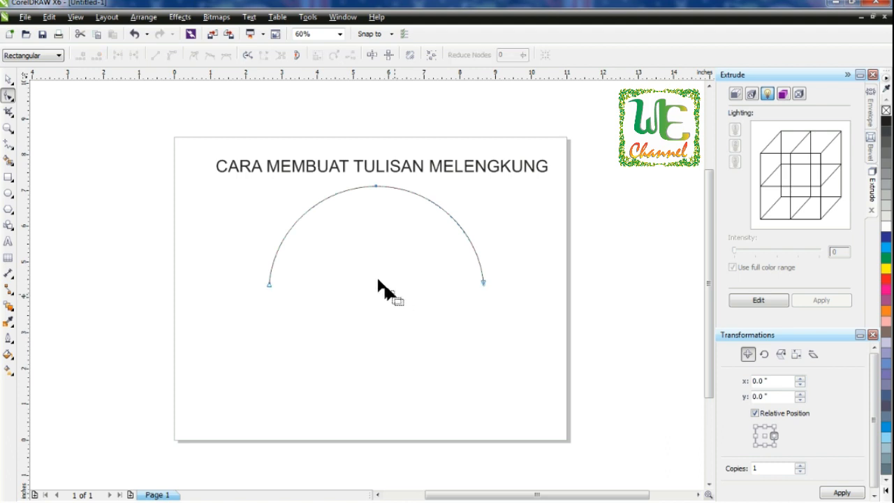
Step: Move the semicircular arc slightly down on the page
click(8, 80)
drag(375, 235, 375, 252)
click(538, 235)
click(371, 209)
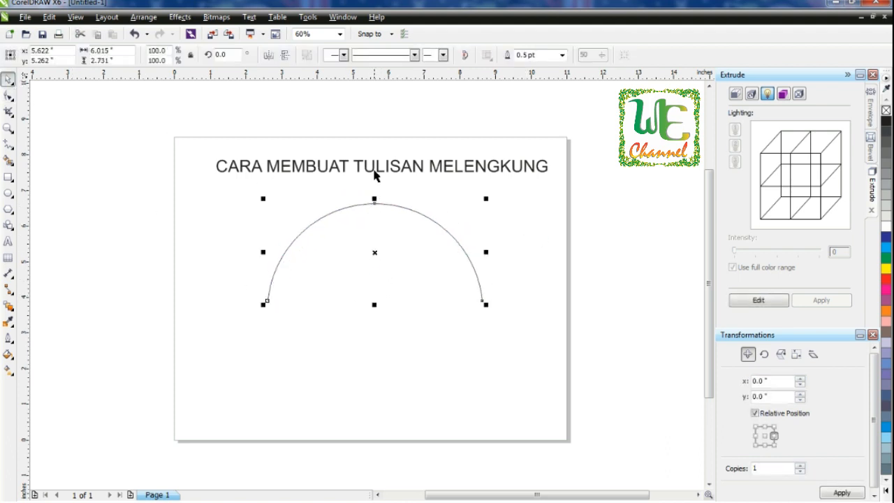
Step: Make the title text bold and scale it down to about 35.7 pt
click(375, 169)
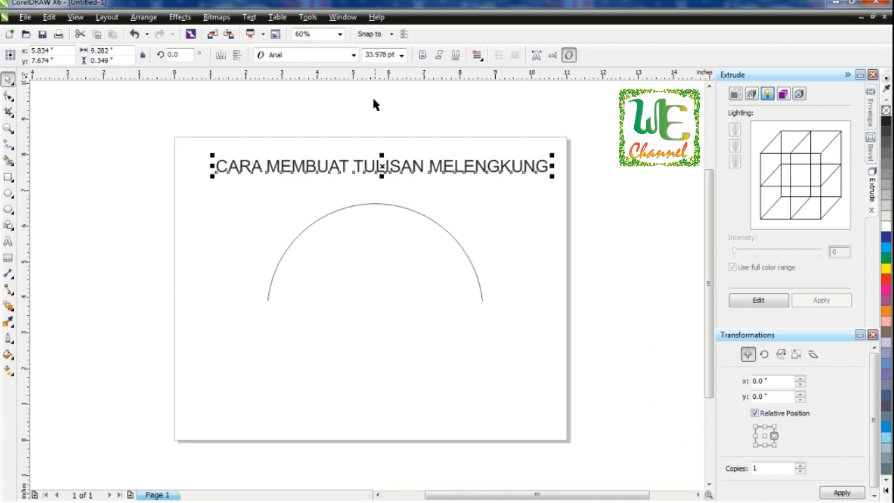
click(422, 55)
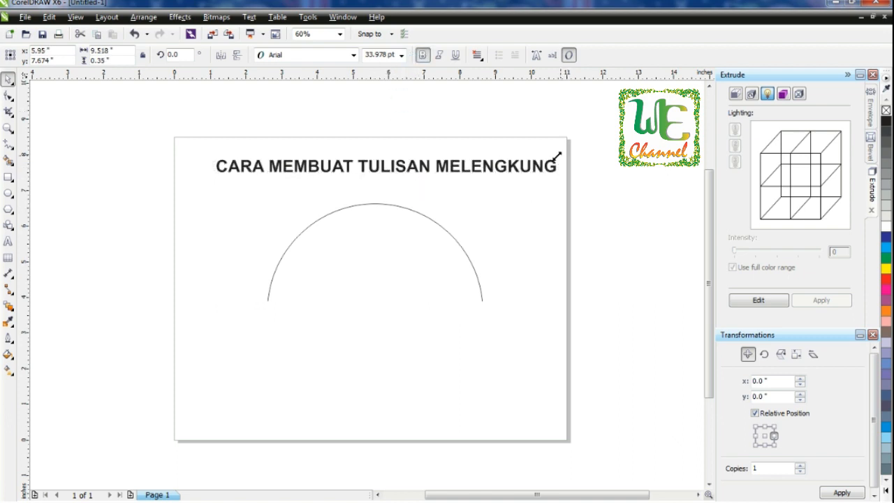
drag(560, 155, 527, 157)
drag(371, 154, 370, 153)
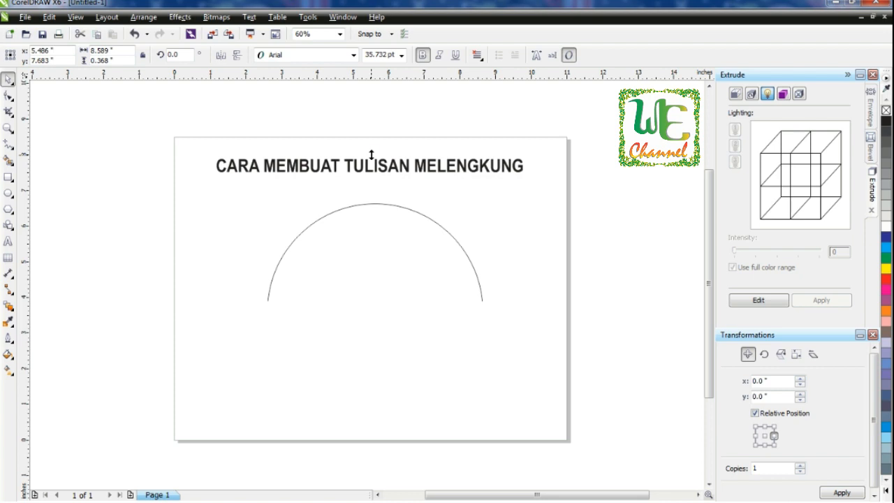
Step: Select the title and the arc together and apply Fit Text To Path
shift+click(391, 204)
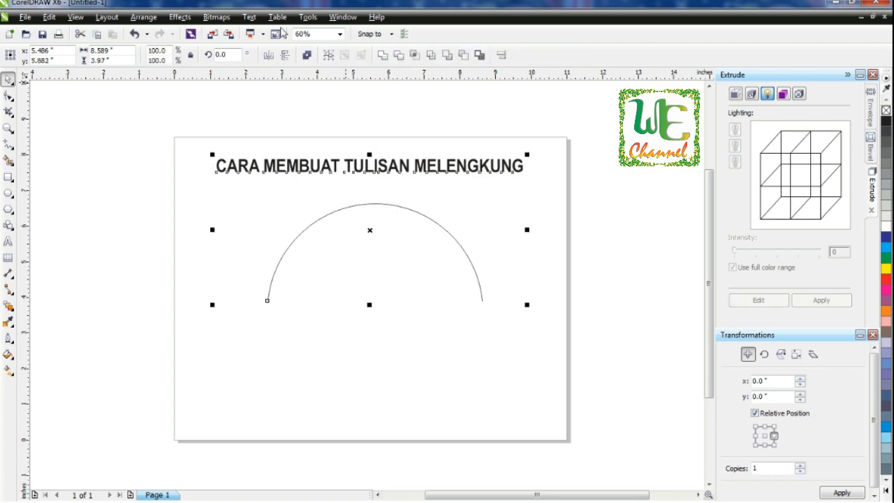
click(248, 17)
click(271, 146)
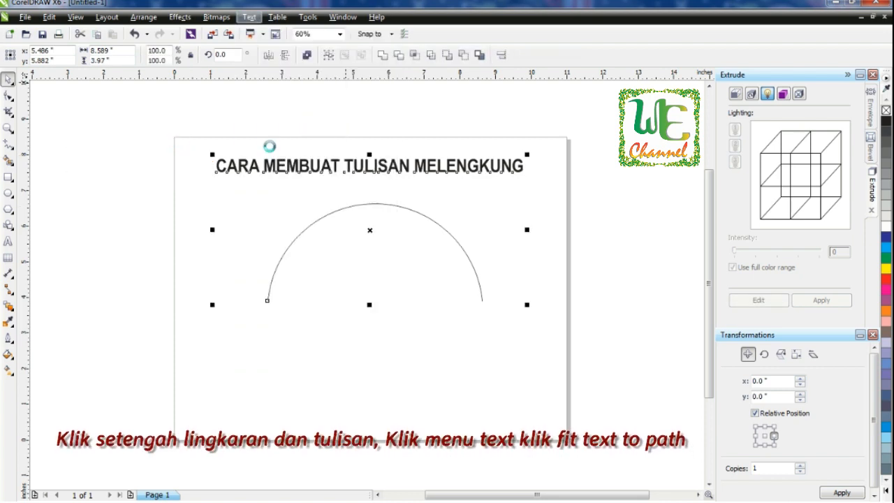
Step: Shift the curved title's start along the arc with the Shape tool so it sits evenly
click(8, 96)
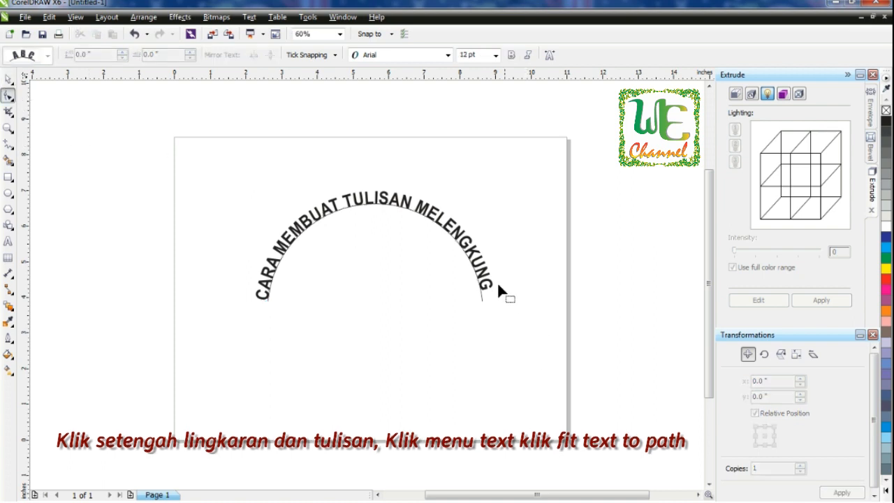
drag(498, 304, 506, 305)
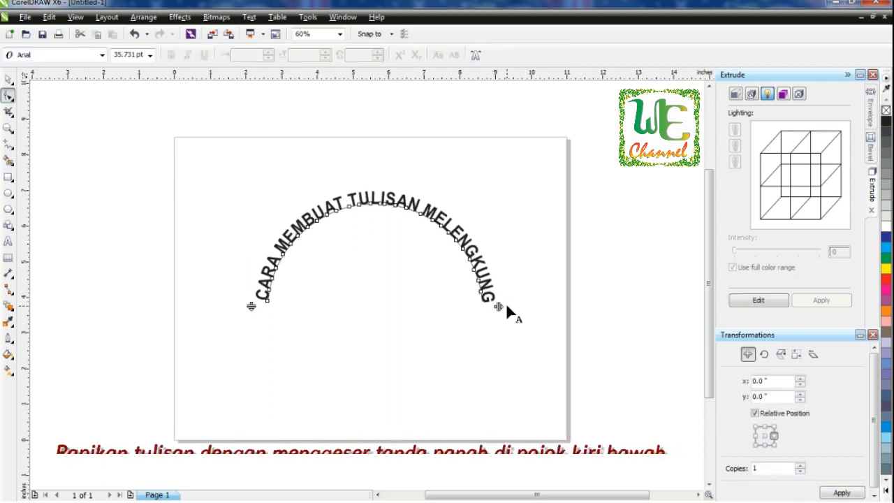
click(10, 80)
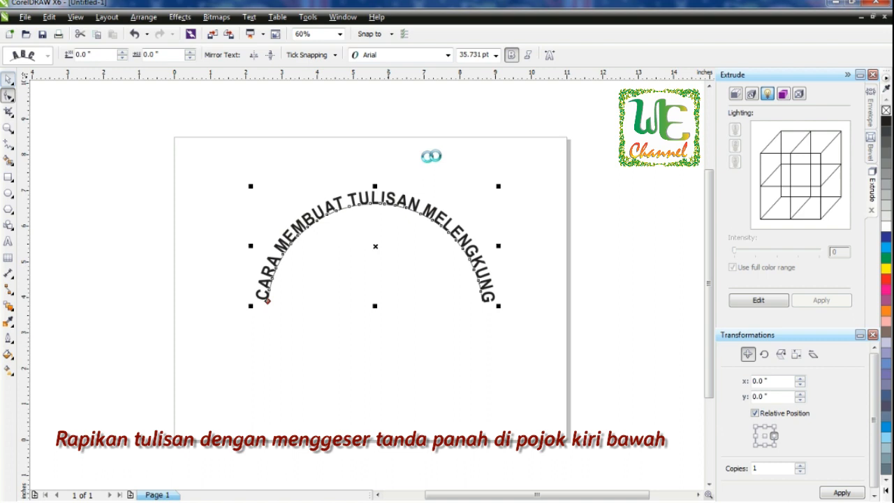
Step: Break the title text apart from the arc and delete the arc
click(439, 155)
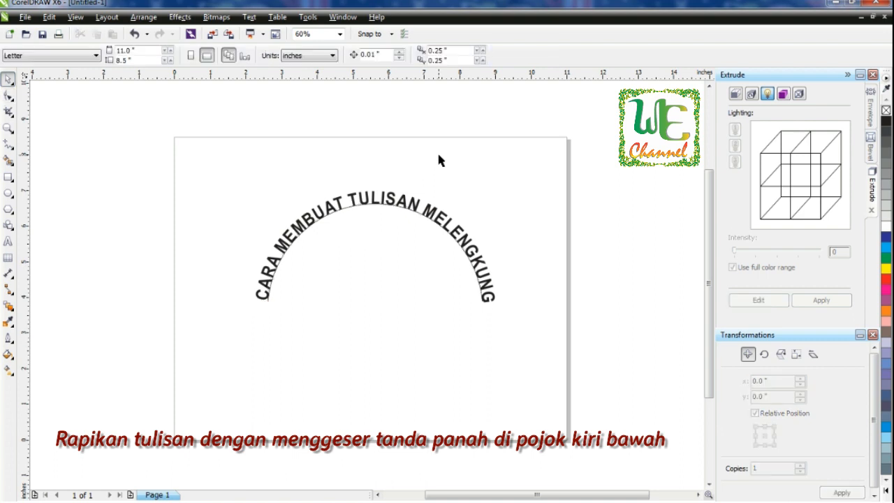
click(350, 209)
click(143, 17)
click(183, 155)
key(Escape)
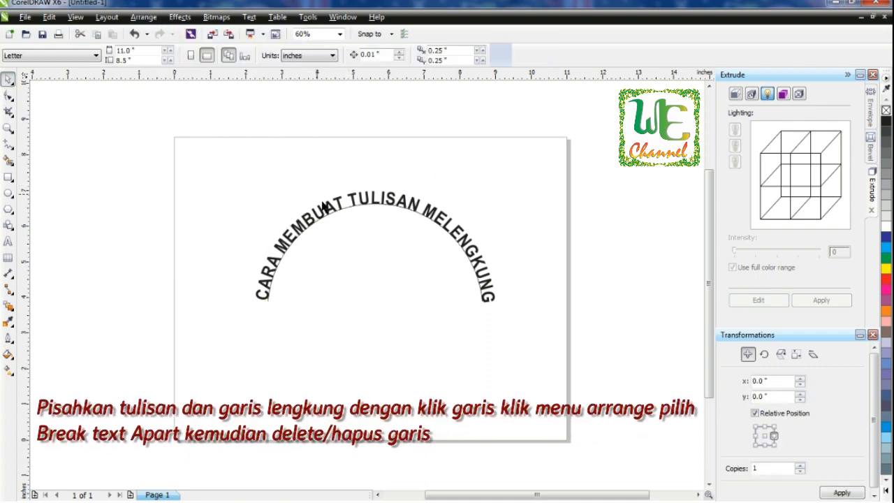
click(349, 207)
key(Delete)
Step: Color the curved title text red
click(348, 204)
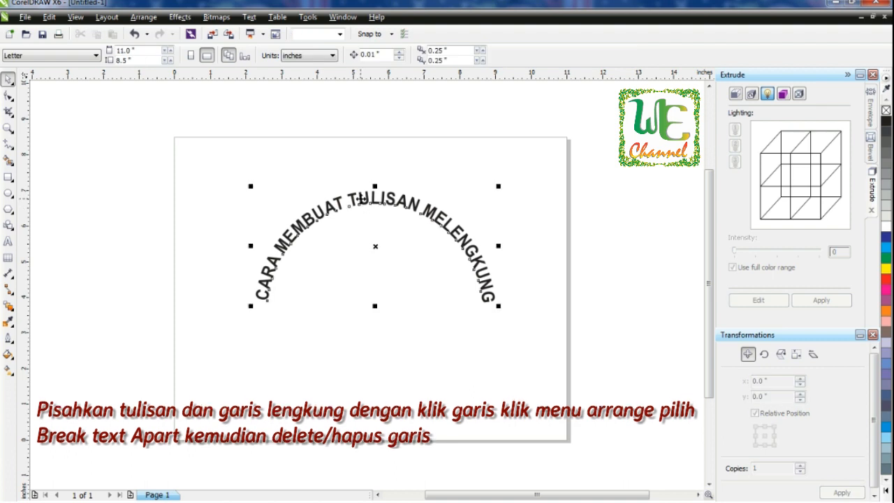
click(885, 278)
key(Escape)
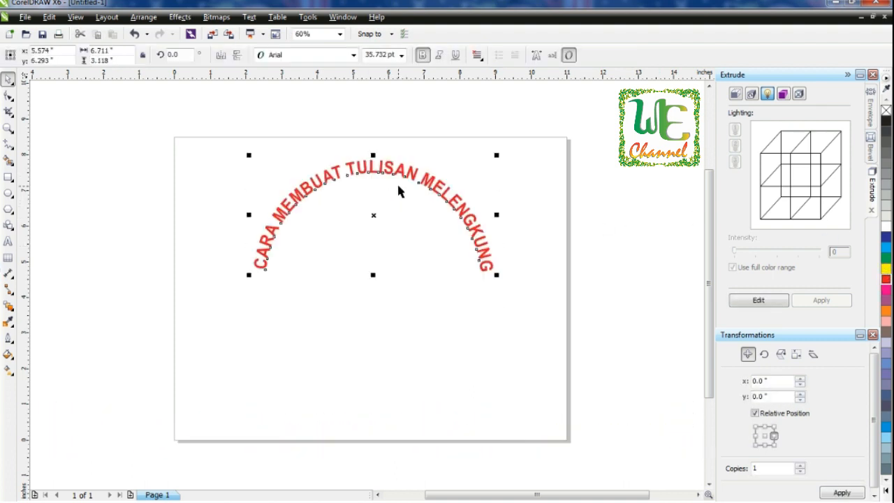
click(598, 296)
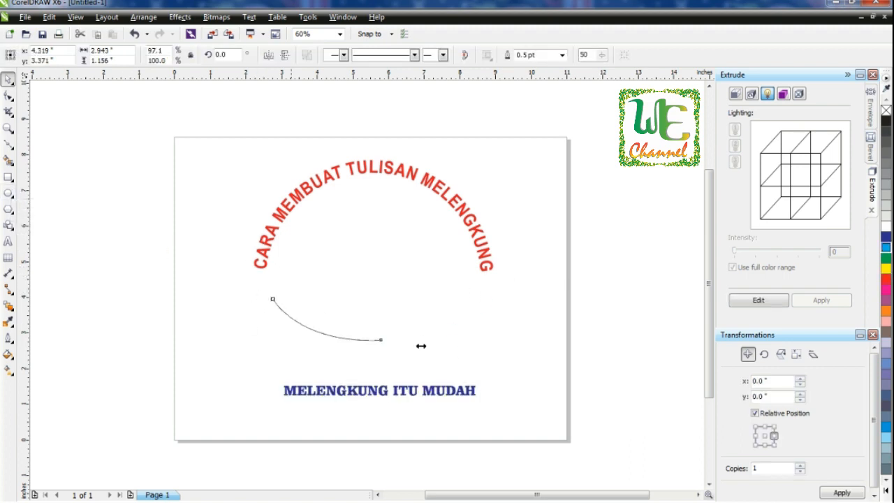
Step: Shorten the lower arc slightly by pulling in its right side
click(345, 340)
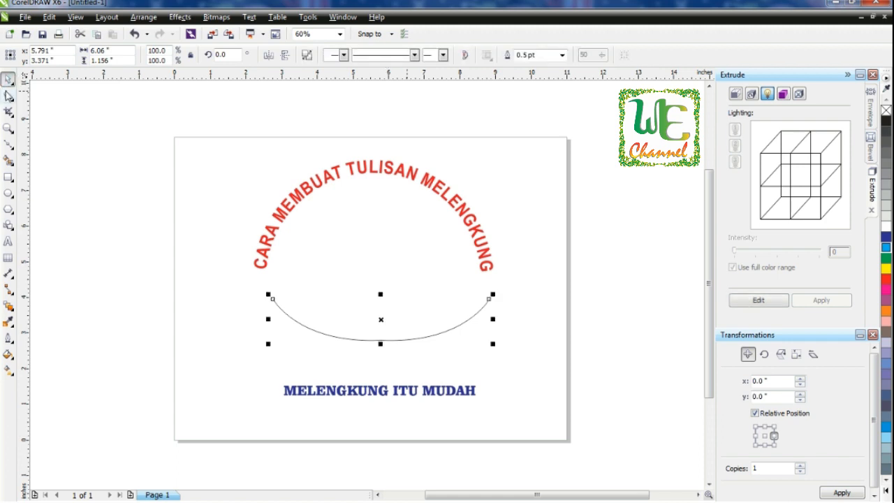
click(8, 95)
click(502, 321)
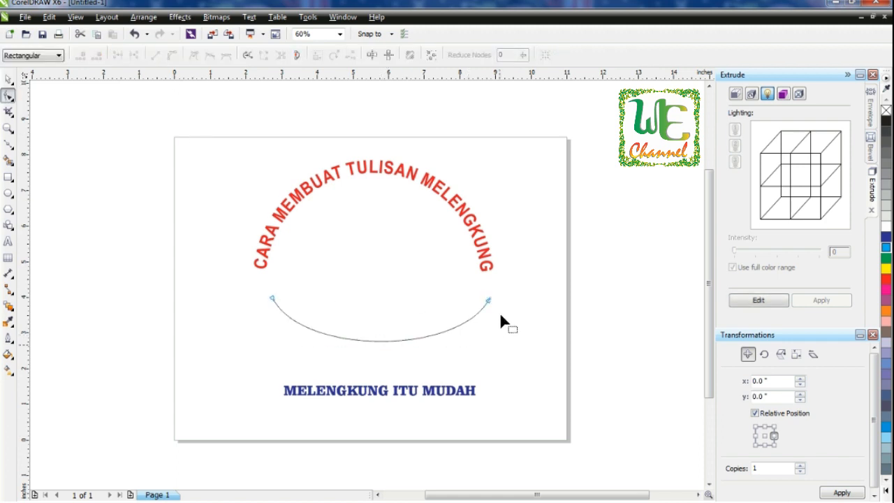
click(8, 81)
drag(493, 295, 477, 298)
shift+click(484, 265)
Step: Select the text MELENGKUNG ITU MUDAH with the lower arc and apply Fit Text To Path
click(409, 407)
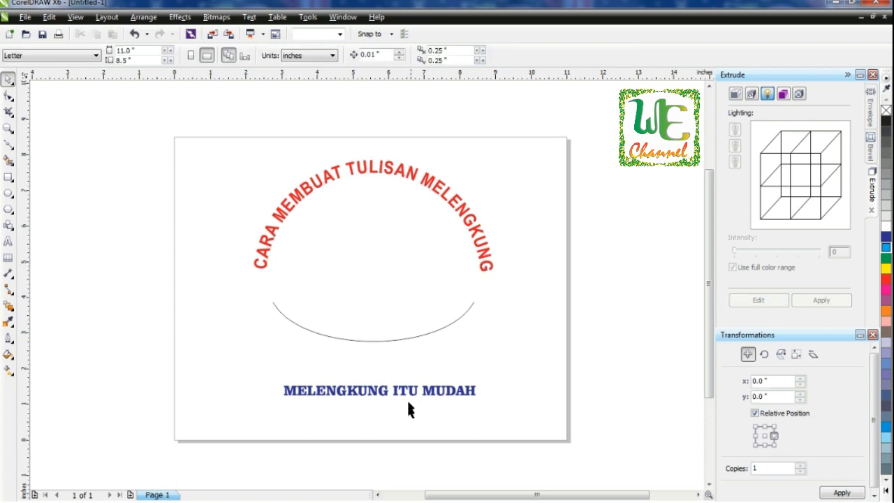
click(409, 391)
shift+click(409, 336)
click(250, 17)
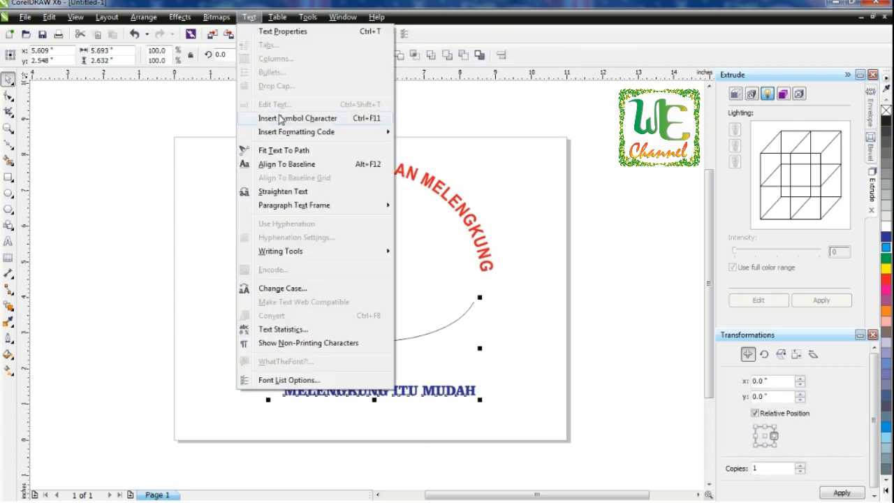
click(286, 151)
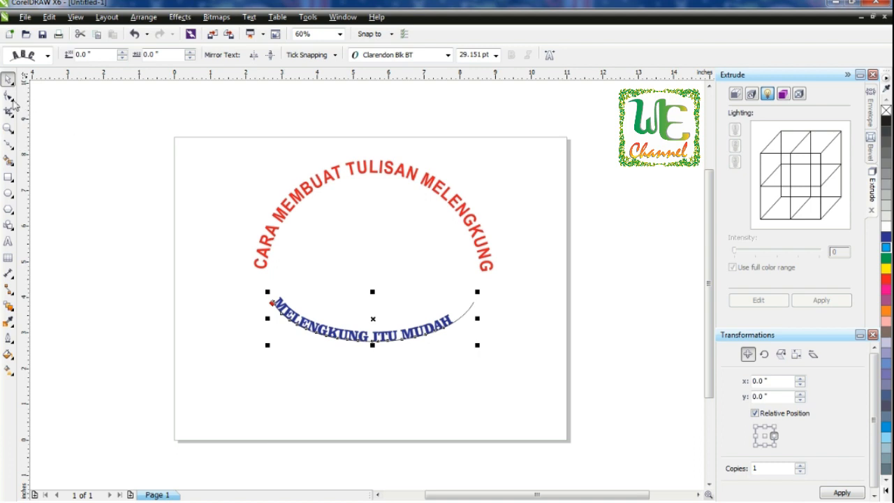
Step: Spread the blue text along the full length of the lower arc with the Shape tool
click(9, 96)
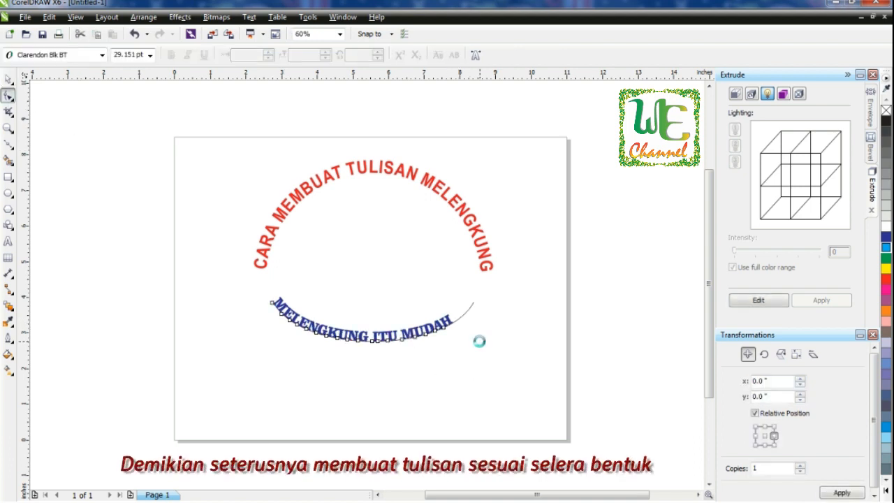
mouse_move(472, 345)
mouse_down()
mouse_move(484, 345)
mouse_move(469, 345)
mouse_up()
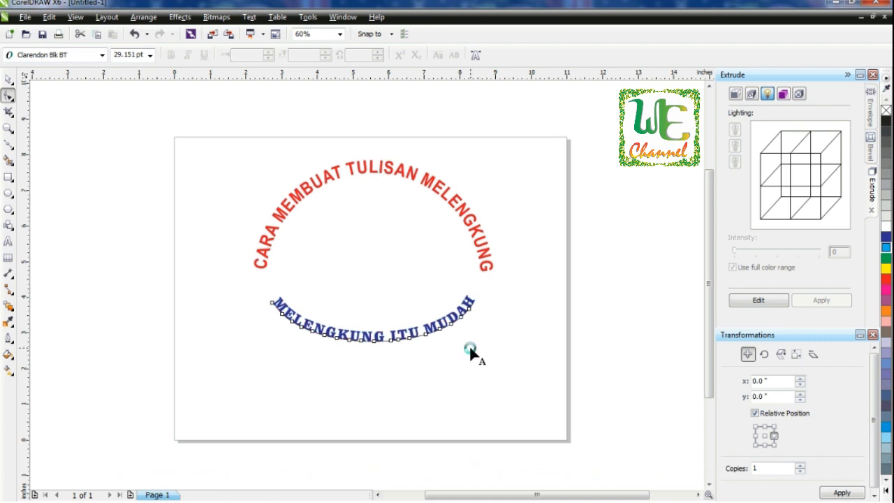
click(9, 80)
Step: Break the blue text apart from the lower arc and delete the arc
click(225, 237)
click(386, 345)
click(143, 16)
click(182, 158)
click(389, 345)
click(389, 344)
key(Delete)
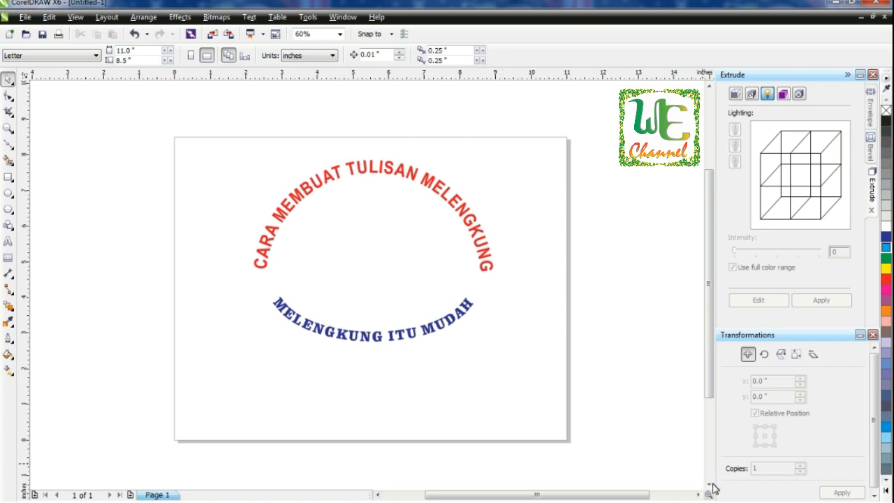
Step: Draw a wavy Bezier curve near the bottom of the page
scroll(712, 487, down, 2)
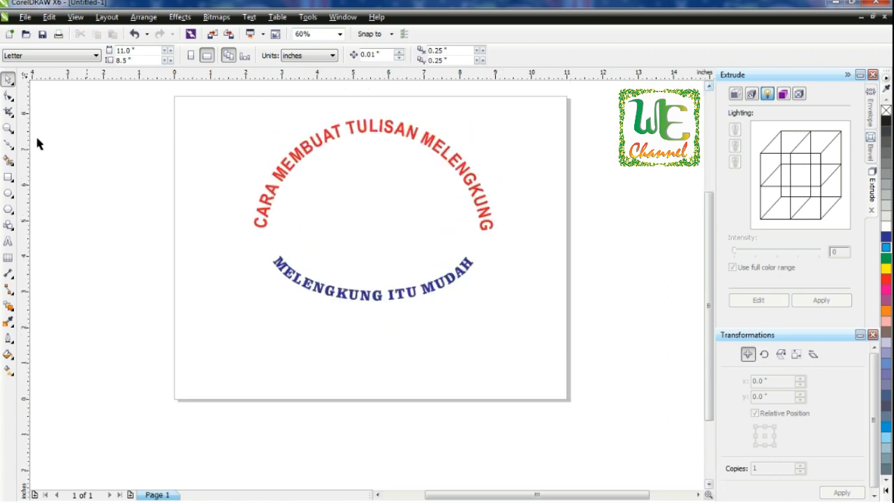
click(8, 144)
click(227, 365)
drag(344, 365, 411, 398)
drag(454, 365, 510, 333)
click(8, 79)
click(96, 275)
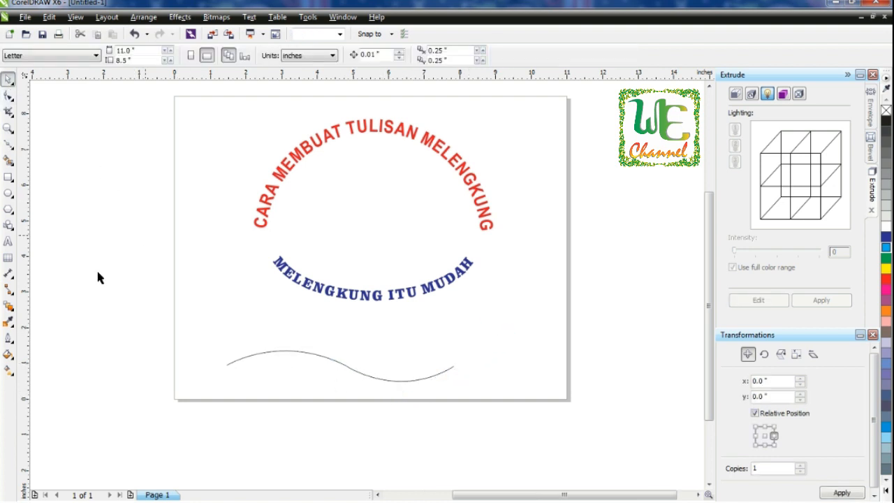
Step: Add the text MELIUK-LIUK MENARI-NARI above the wavy curve
click(8, 241)
click(229, 321)
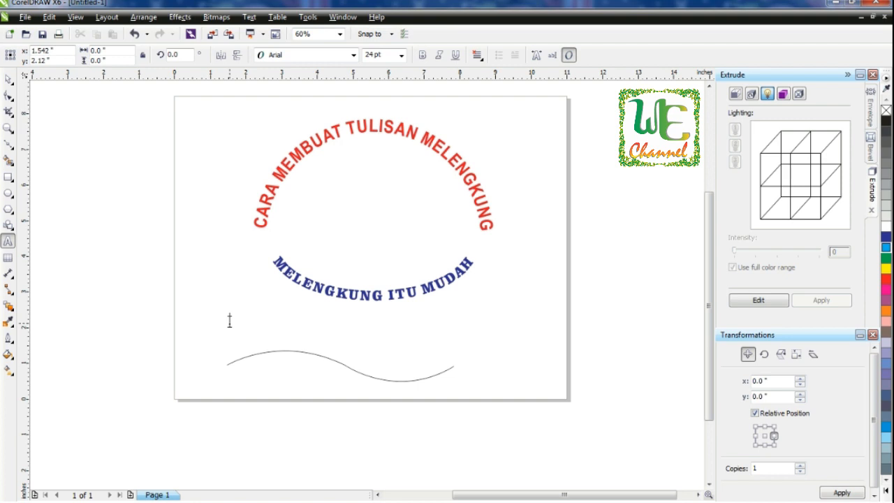
text(meliUK-LIUK MENARI-NAR)
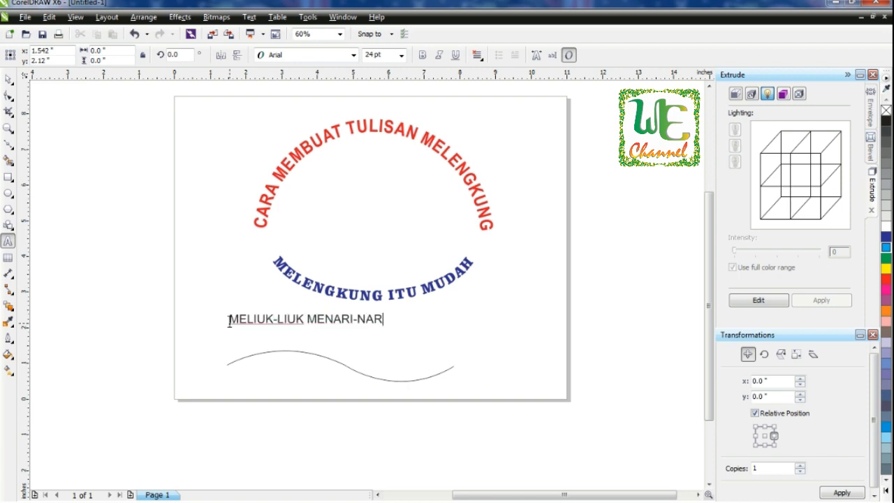
text(I)
Step: Enlarge the new text to about 37.85 pt and make it bold
key(ctrl+space)
drag(391, 331, 477, 361)
click(423, 55)
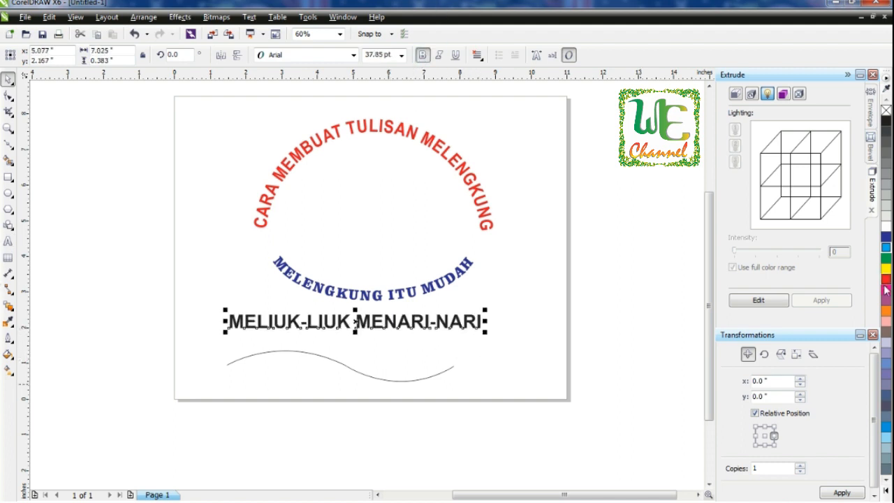
Step: Color the new text green and scale it down slightly
click(885, 256)
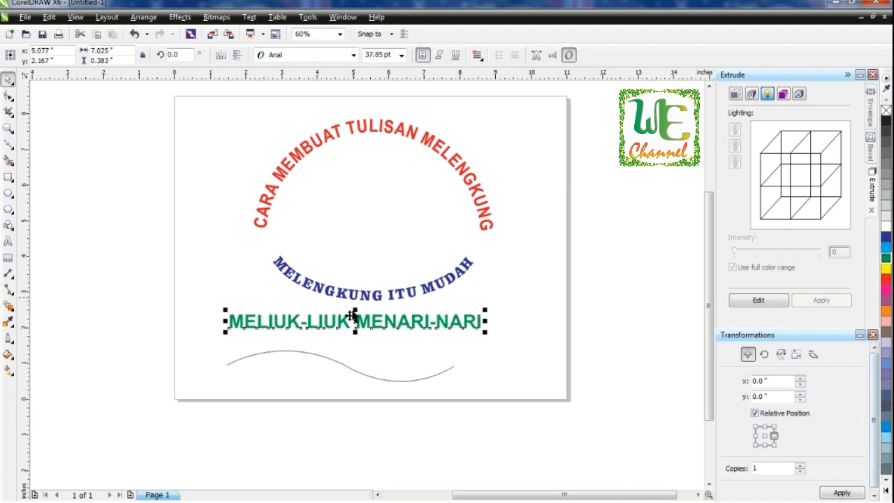
drag(486, 310, 458, 311)
Step: Select the text with the wavy curve and apply Fit Text To Path
shift+click(389, 383)
click(250, 17)
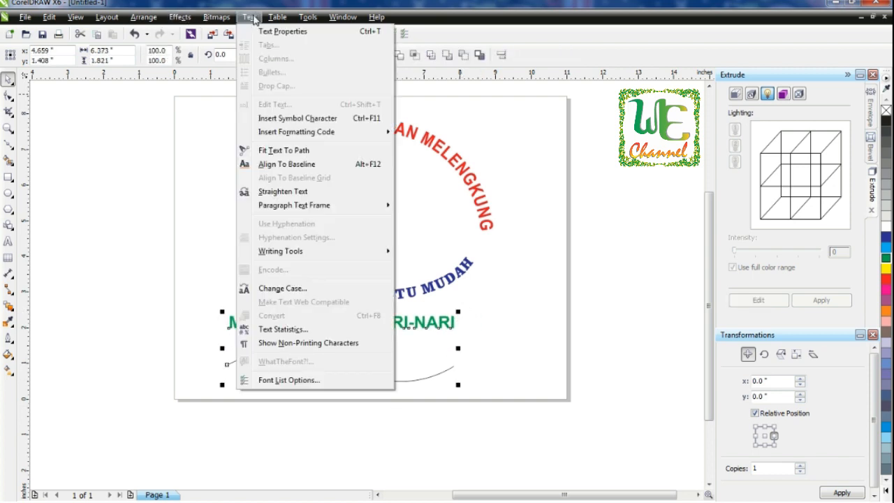
click(297, 149)
click(9, 96)
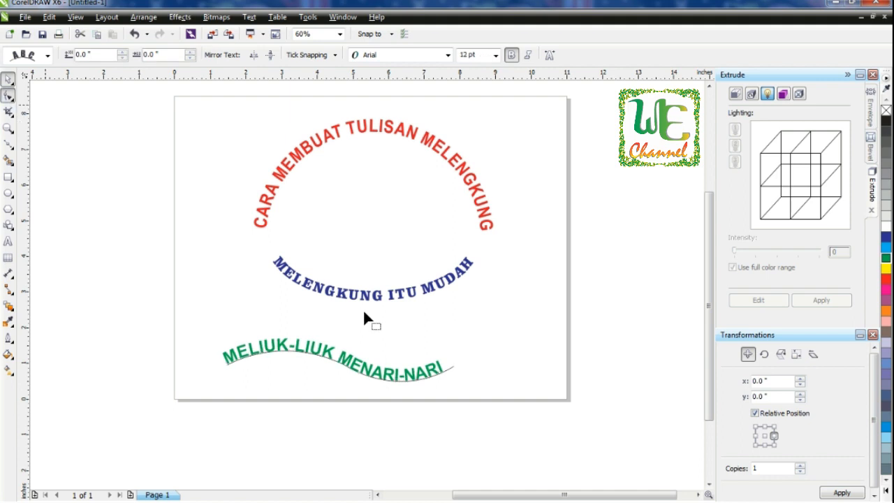
mouse_move(448, 385)
mouse_down()
mouse_move(459, 384)
mouse_move(448, 385)
mouse_up()
click(9, 79)
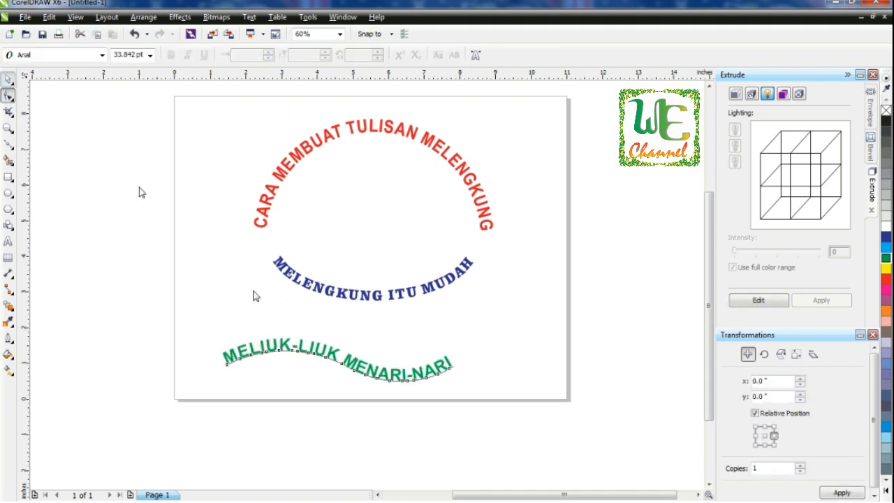
click(139, 193)
Step: Break the wave text apart from its curve path
click(361, 369)
click(180, 16)
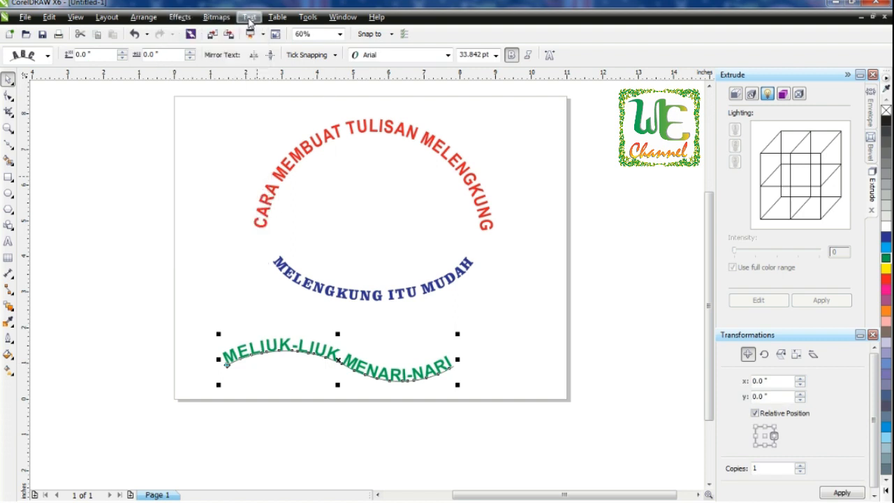
click(248, 17)
mouse_move(138, 19)
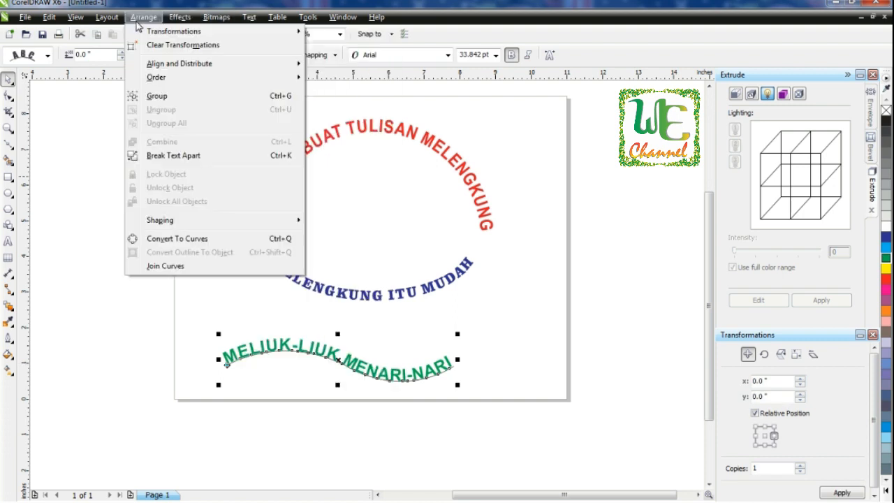
click(174, 154)
click(186, 274)
click(340, 363)
click(375, 389)
click(350, 363)
Step: Break the wave text apart again into separate words and select MENARI-NARI
click(145, 18)
click(214, 155)
click(342, 323)
click(377, 371)
Step: Color the words MENARI-NARI purple from the expanded color palette
click(886, 491)
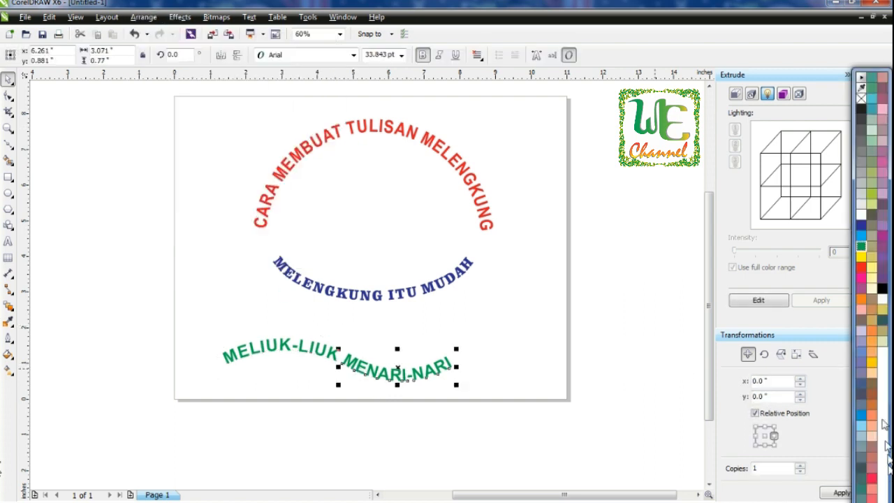
click(882, 236)
click(546, 250)
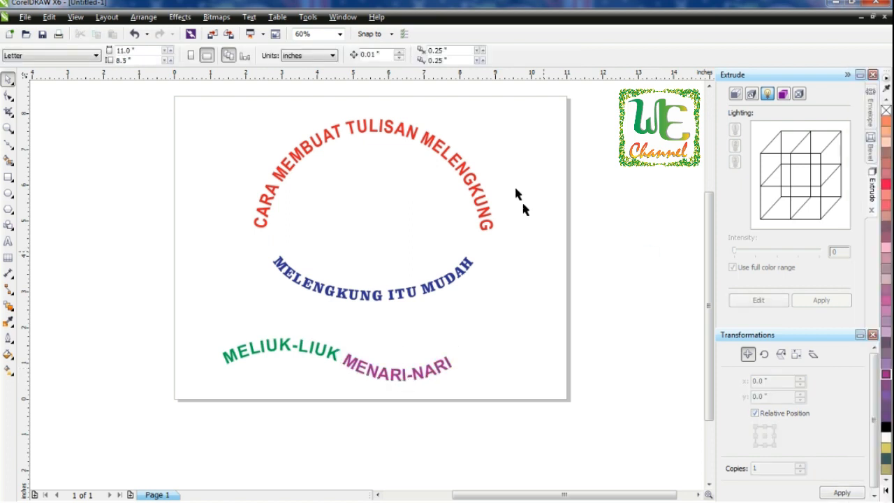
Step: Move the wavy MELIUK-LIUK MENARI-NARI text slightly up and to the right on the page
drag(184, 315, 402, 341)
click(560, 265)
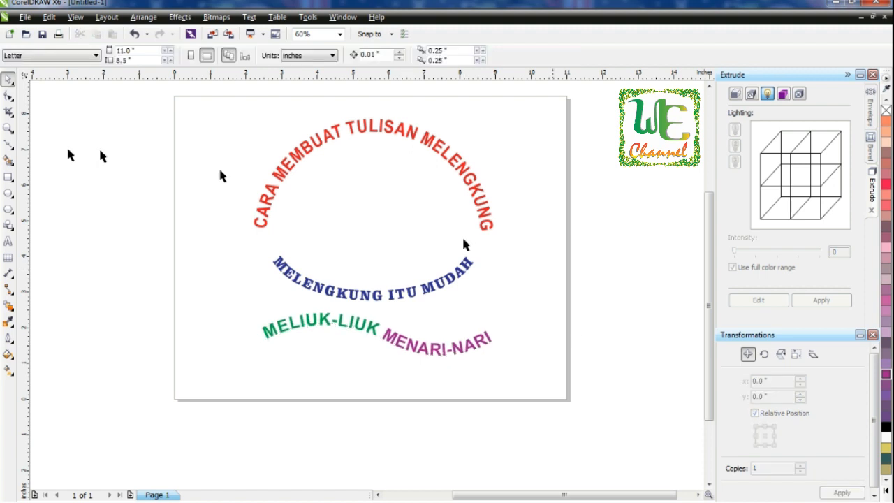
Step: Draw a tall S-shaped curve along the page's left edge with the Bezier tool
click(8, 143)
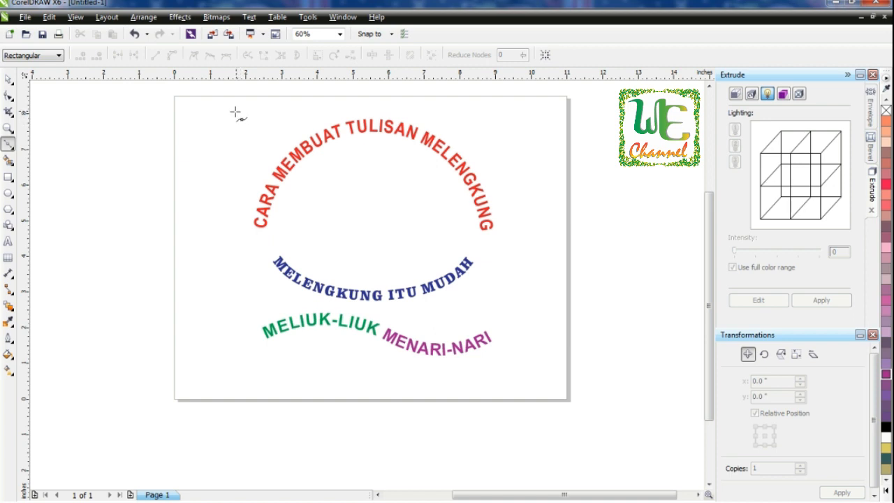
drag(213, 256, 249, 335)
drag(207, 357, 171, 384)
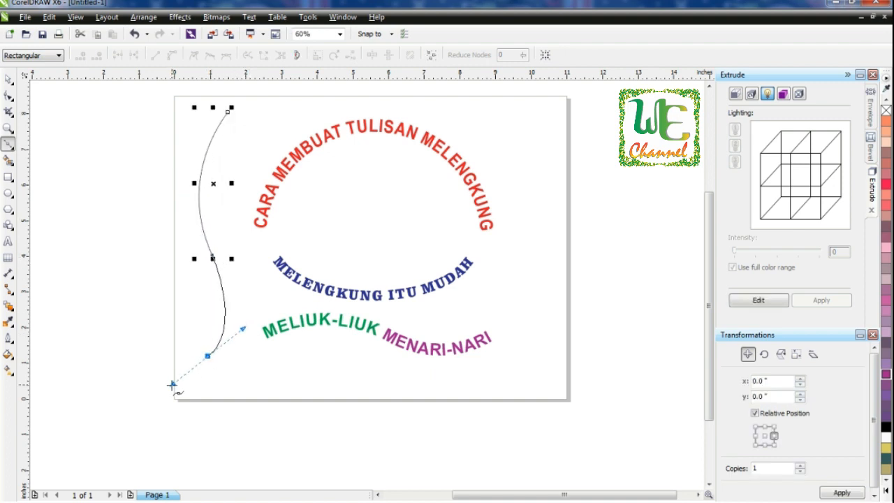
click(8, 80)
click(123, 184)
Step: Color the SEPANJANG JALAN KENANGAN text pink
click(9, 239)
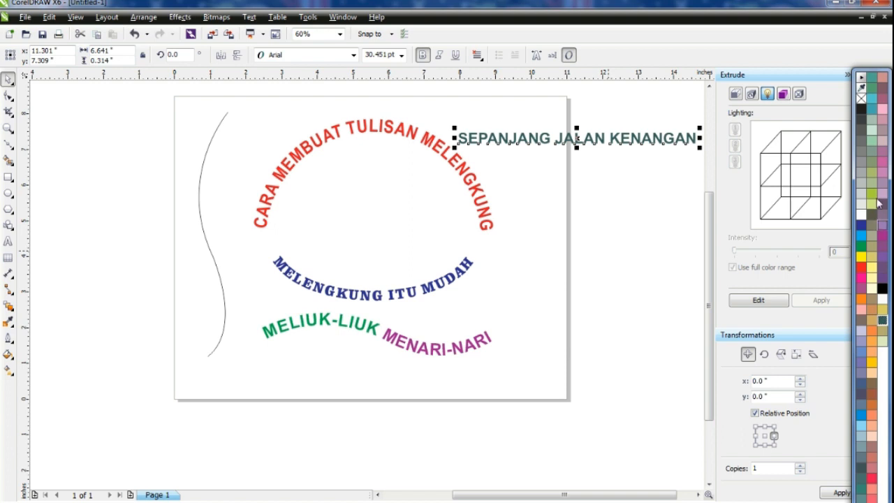
click(881, 162)
Step: Fit the SEPANJANG JALAN KENANGAN text to the left S-shaped curve with Fit Text To Path
shift+click(218, 127)
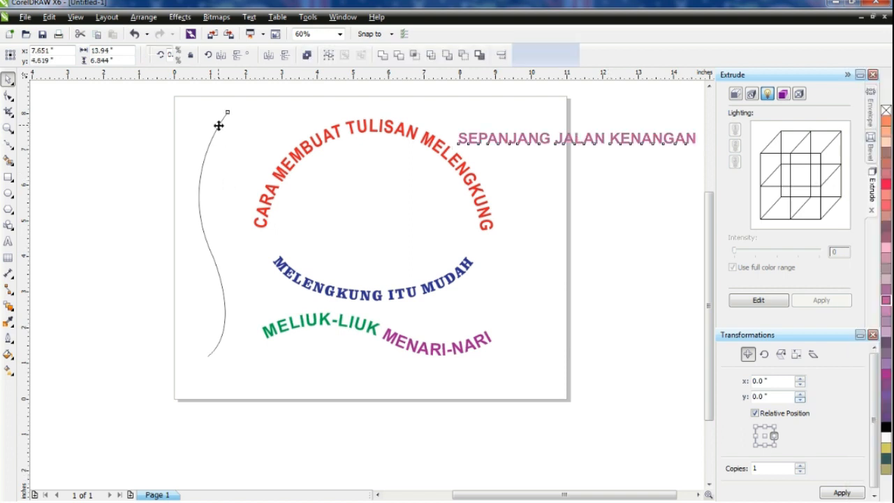
click(248, 17)
click(296, 152)
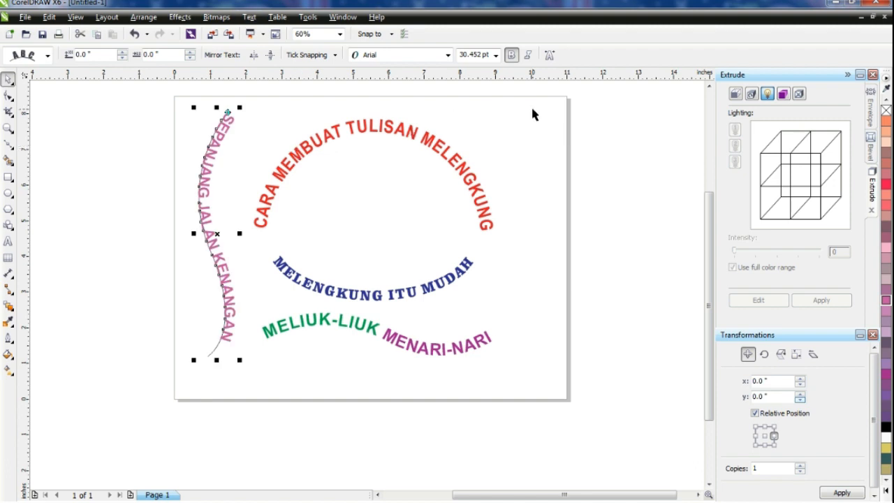
click(8, 95)
click(231, 356)
drag(247, 348, 229, 367)
Step: Break the SEPANJANG JALAN KENANGAN text apart from its curve and delete the curve
click(7, 80)
click(108, 143)
click(197, 204)
click(143, 17)
click(169, 150)
click(198, 211)
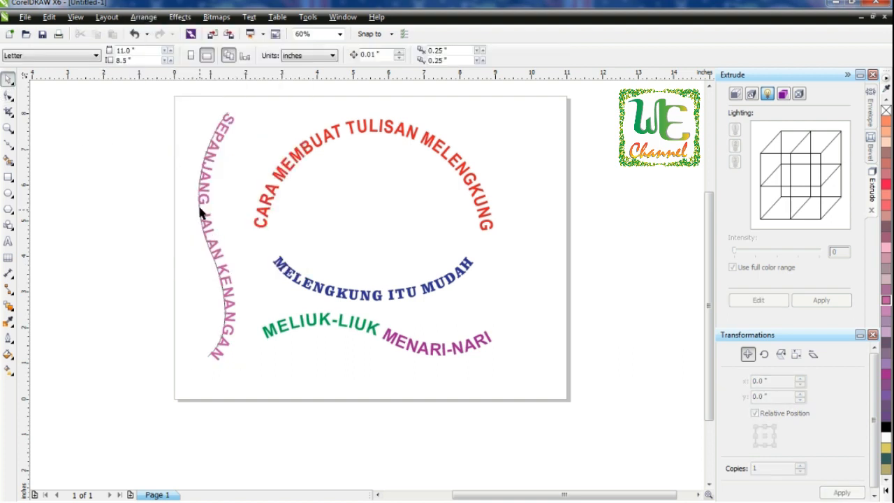
click(196, 204)
key(Delete)
Step: Draw a wavy vertical curve along the page's right edge with the Bezier tool
click(7, 145)
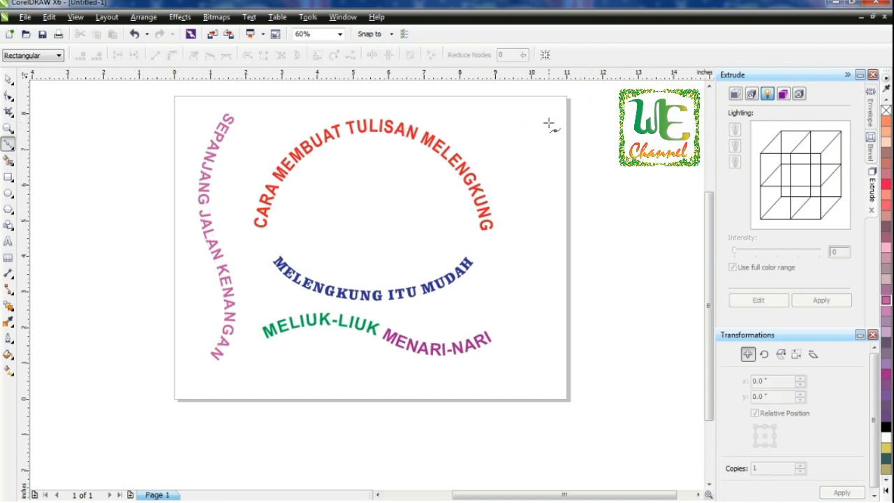
drag(527, 203, 564, 203)
drag(541, 266, 525, 292)
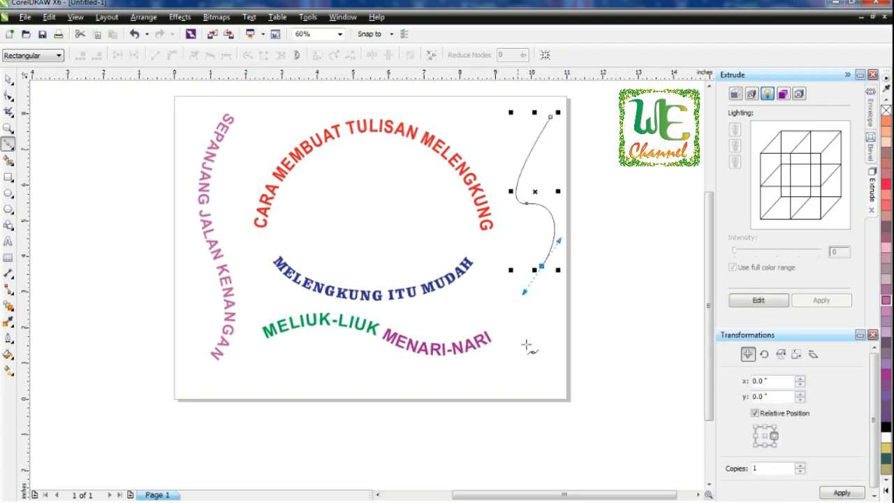
drag(534, 334, 563, 334)
drag(522, 378, 497, 390)
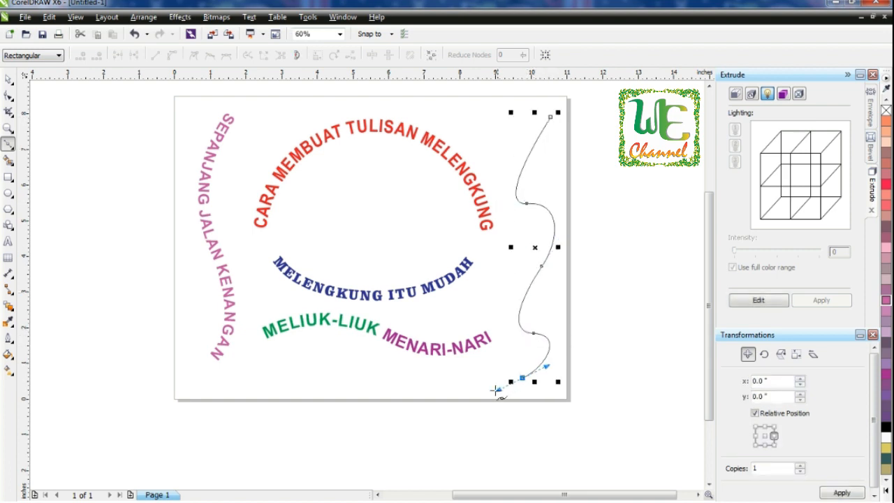
click(8, 79)
Step: Add the text KITA BERGANDENG TANGAN below the page
click(7, 241)
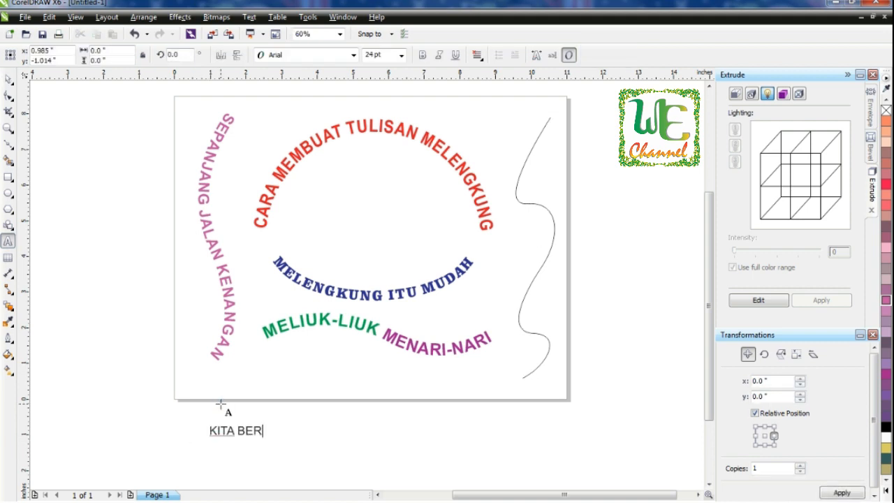
text(ENG TANGAN)
key(ctrl+space)
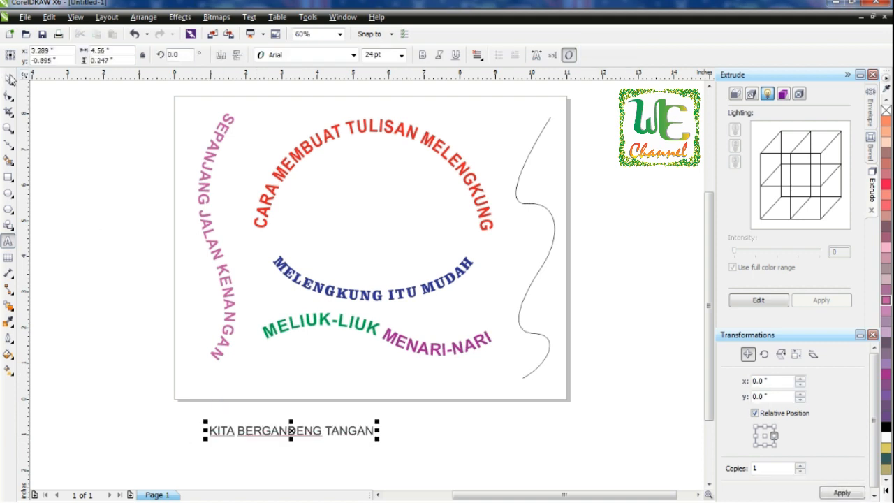
click(442, 409)
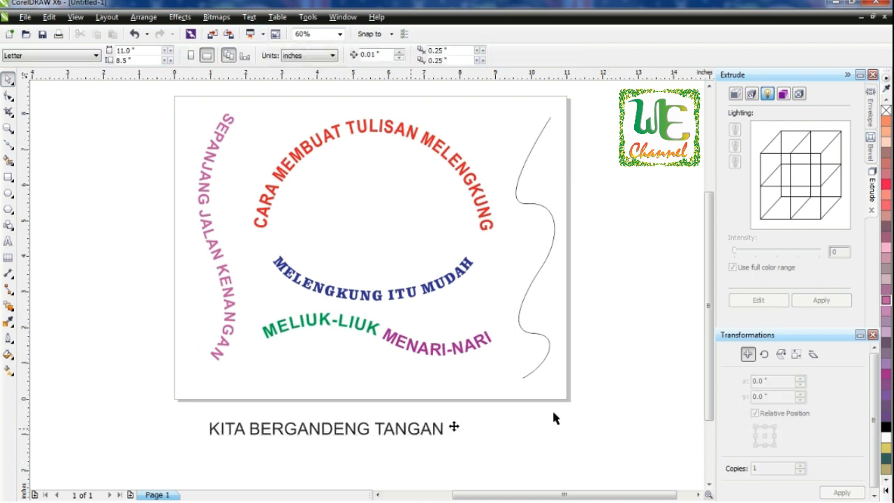
Step: Fit KITA BERGANDENG TANGAN to the right wavy curve with Fit Text To Path
click(454, 425)
key(ctrl+a)
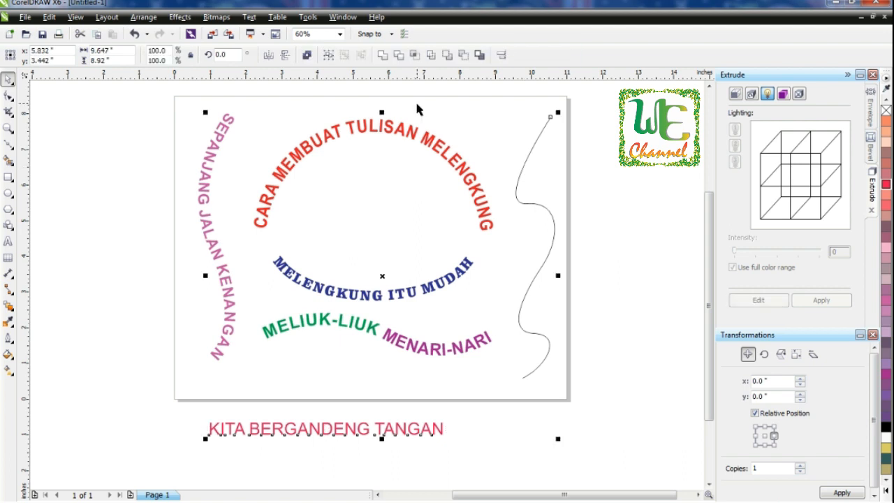
click(249, 17)
click(279, 150)
click(529, 202)
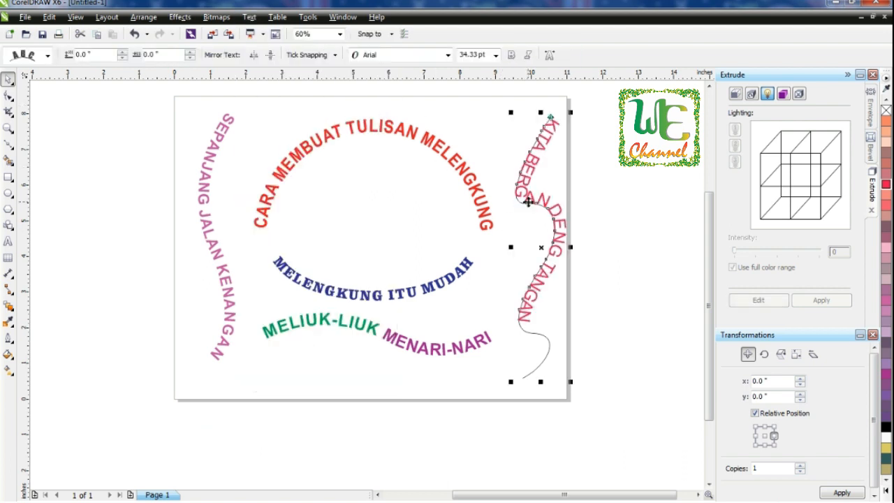
Step: Widen the letter spacing of the fitted text with the Shape tool
click(7, 97)
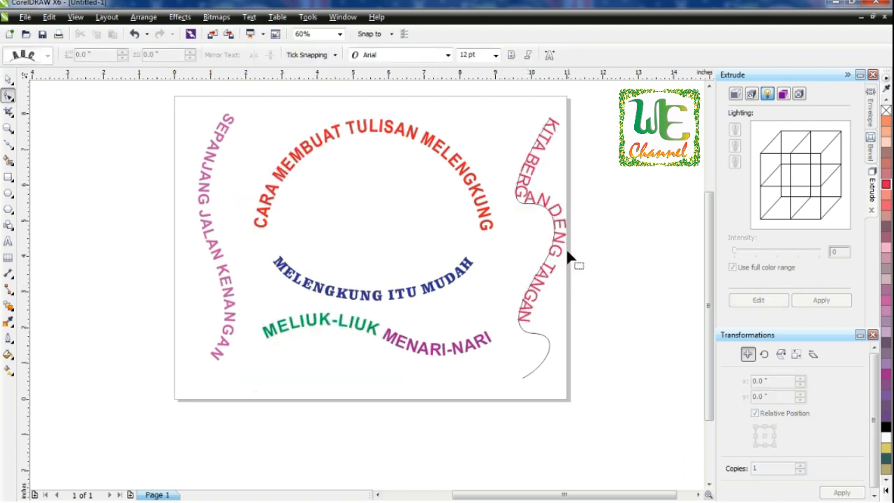
click(563, 248)
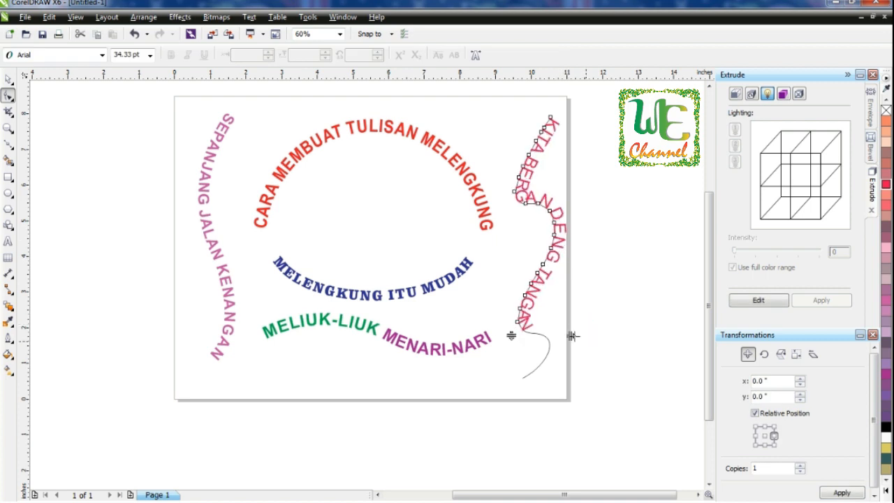
drag(595, 334, 553, 396)
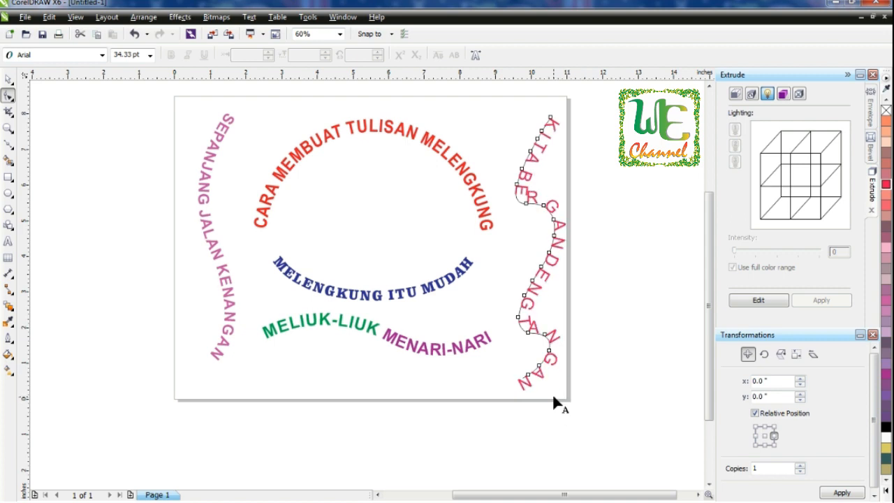
Step: Edit the fitted text to delete extra characters between the letters
click(9, 240)
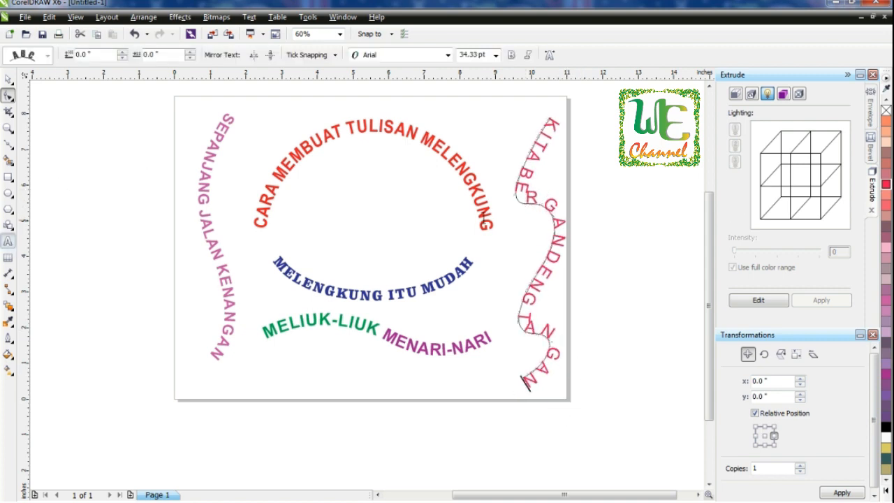
click(530, 198)
click(541, 167)
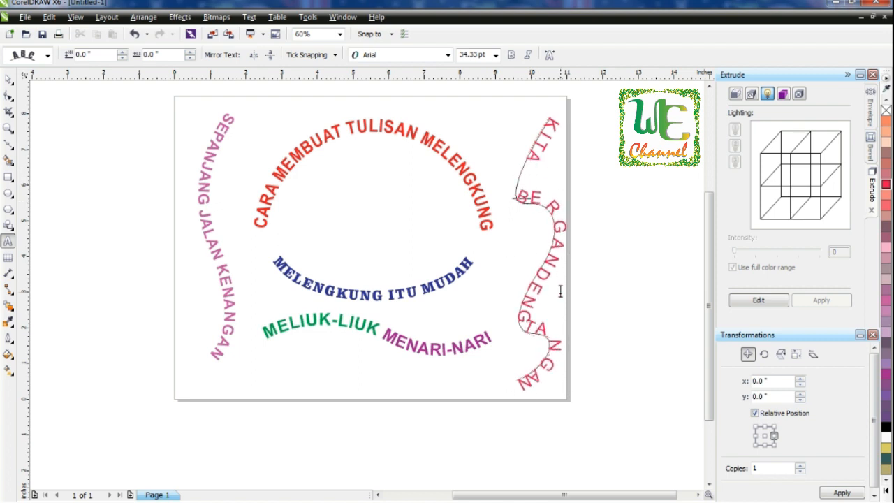
click(535, 327)
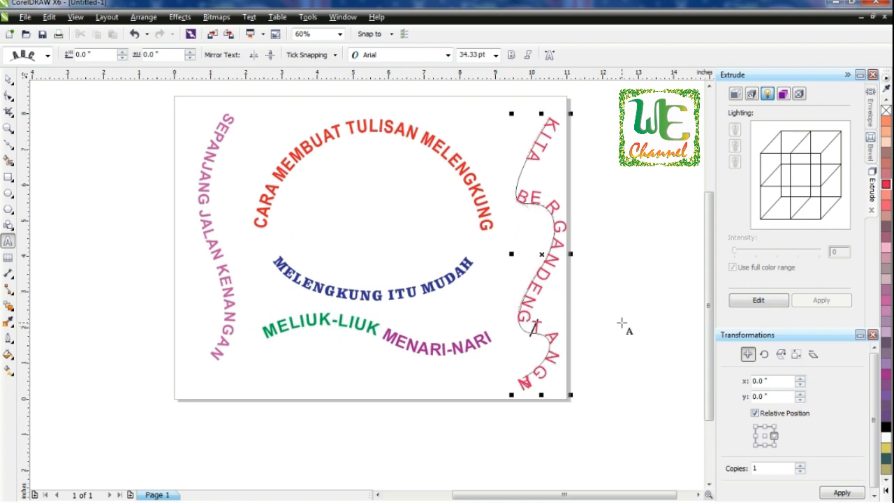
click(528, 173)
click(546, 172)
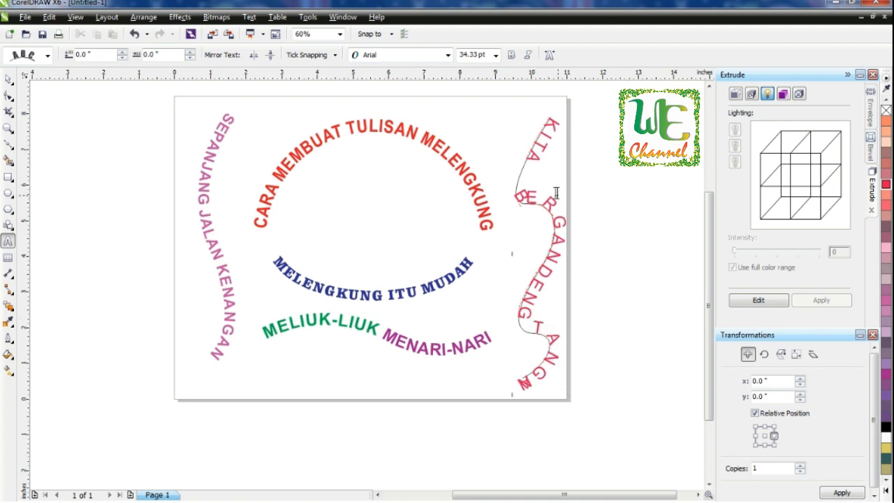
key(Delete)
key(Delete)
key(Delete)
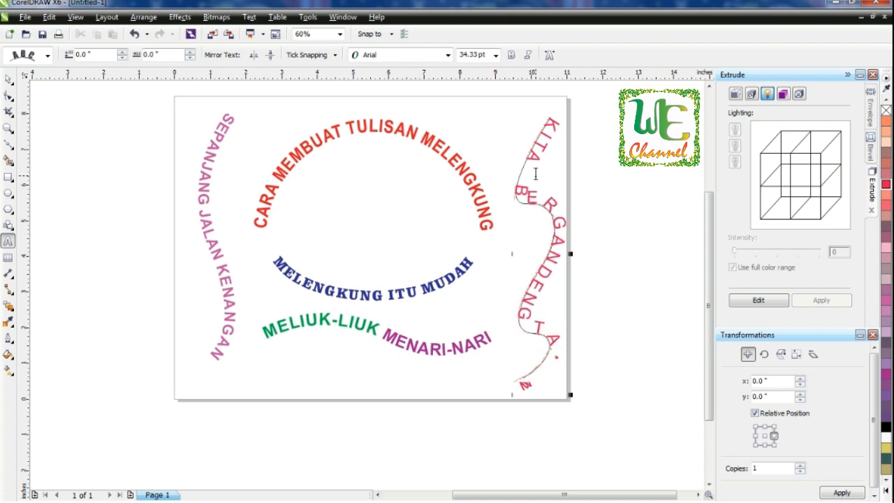
Step: Tighten the letter spacing of the fitted text with the Shape tool
key(F10)
mouse_move(544, 396)
mouse_down()
mouse_move(567, 396)
mouse_move(557, 395)
mouse_up()
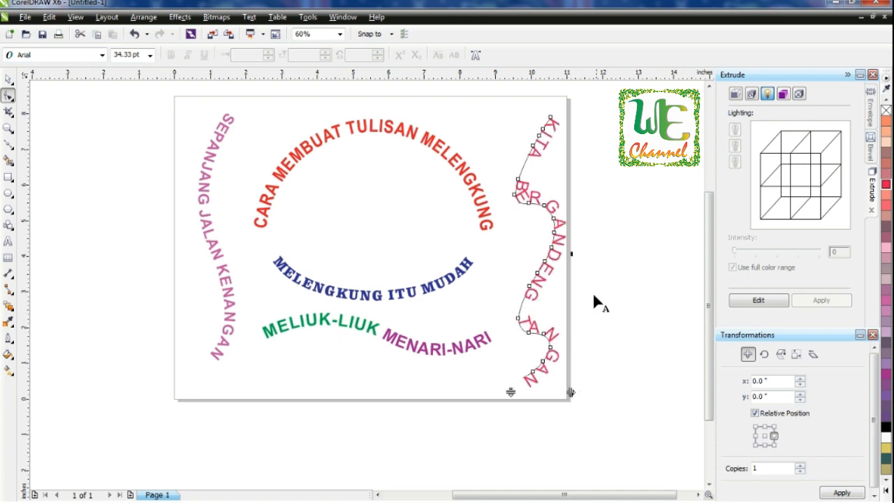
Step: Break KITA BERGANDENG TANGAN apart from the right curve and delete the curve
click(7, 81)
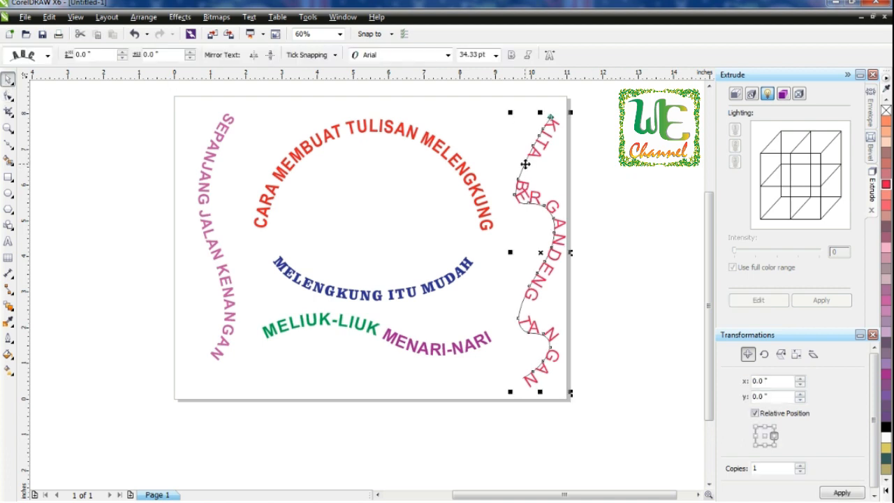
click(146, 18)
click(213, 155)
click(606, 342)
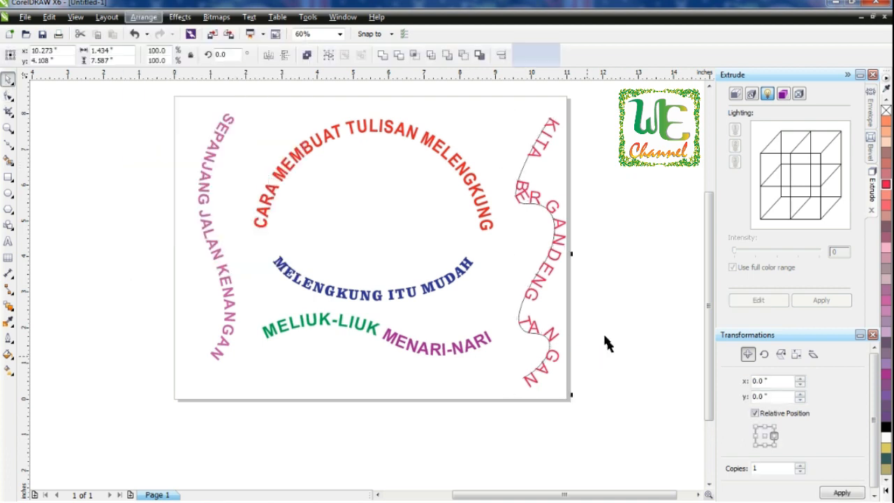
click(520, 316)
key(Delete)
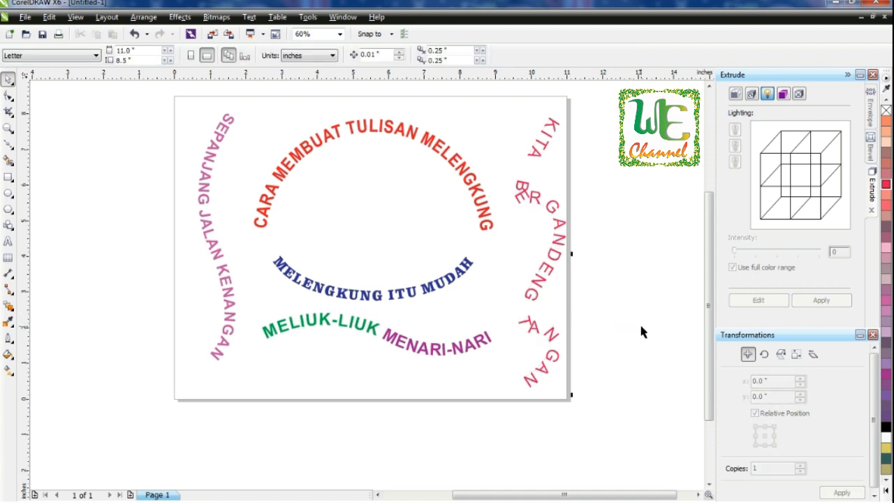
Step: Zoom into the right-hand text and nudge individual letters of BERGANDENG and TANGAN into place with the Shape tool
click(7, 128)
drag(472, 157, 608, 253)
click(8, 98)
click(339, 277)
drag(320, 282, 328, 280)
drag(276, 185, 276, 161)
drag(261, 245, 268, 232)
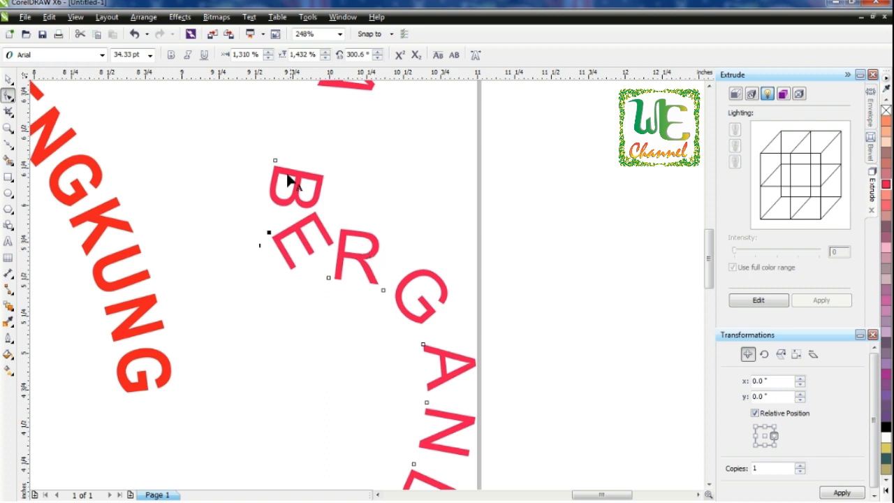
click(709, 388)
click(708, 388)
click(275, 267)
drag(275, 266, 273, 261)
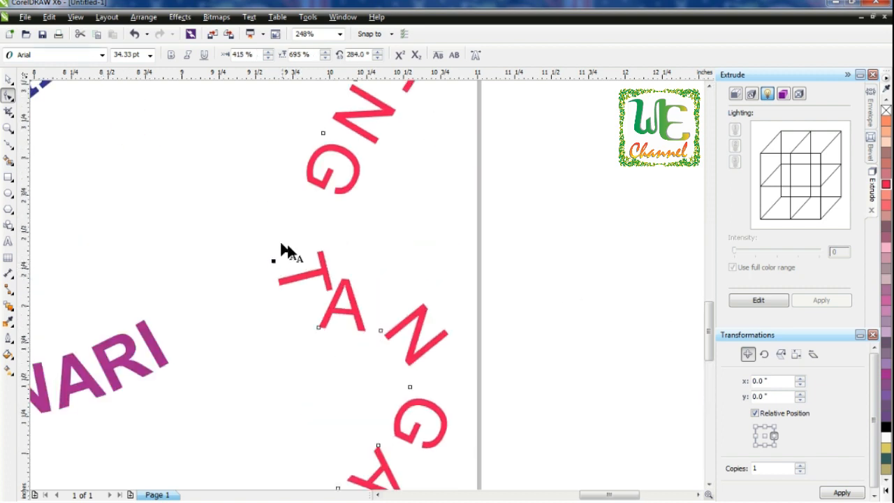
Step: Break the word TANGAN apart into separate letters
click(8, 79)
click(317, 263)
click(324, 270)
click(144, 18)
click(203, 155)
click(437, 249)
click(324, 271)
click(143, 17)
click(200, 157)
Step: Rotate and reposition the letters T, A and N so they follow the wave
drag(336, 246, 326, 231)
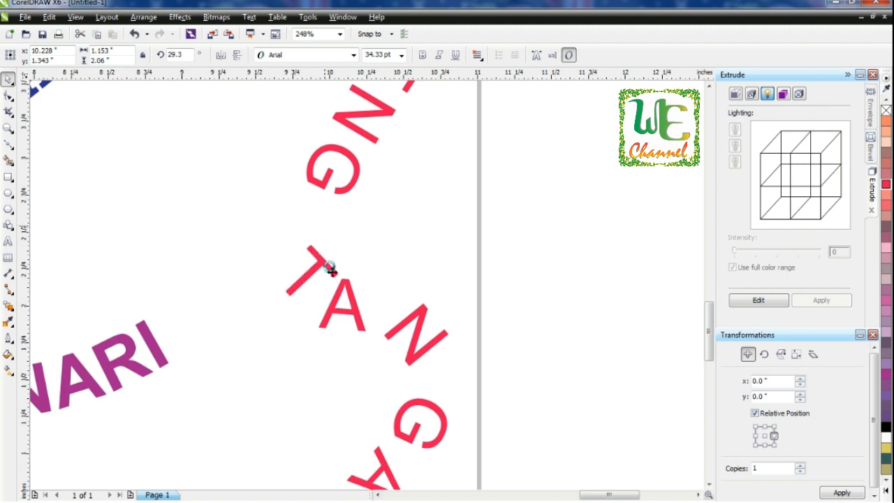
drag(347, 287, 396, 283)
click(365, 283)
drag(321, 257, 329, 251)
drag(435, 344, 433, 351)
click(434, 351)
drag(453, 308, 424, 326)
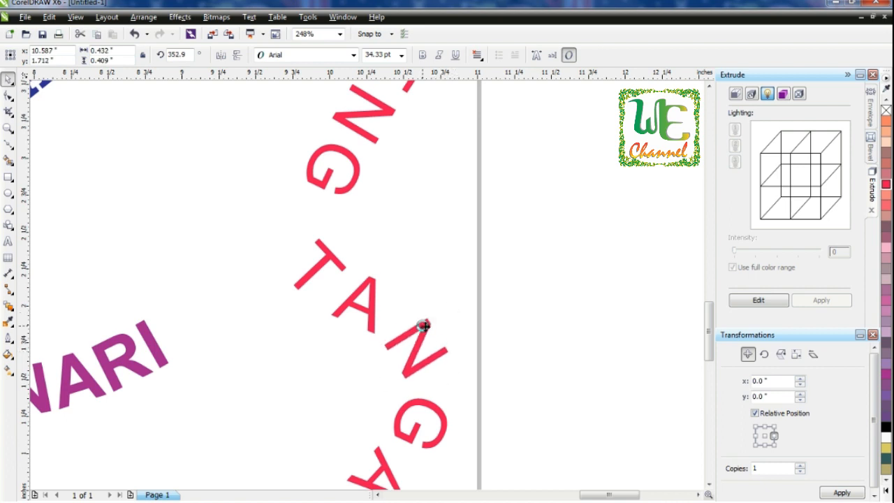
Step: Break the word BERGANDENG apart into separate letters
click(708, 420)
click(709, 110)
click(708, 111)
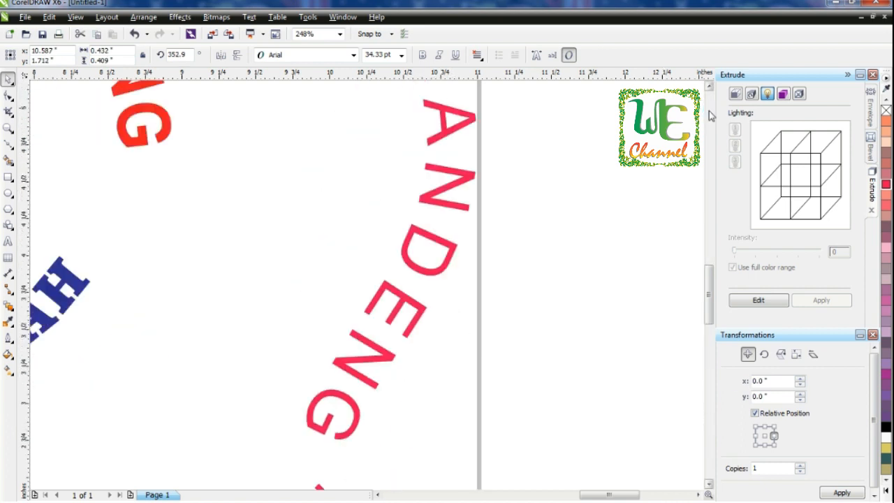
click(709, 110)
drag(353, 260, 355, 261)
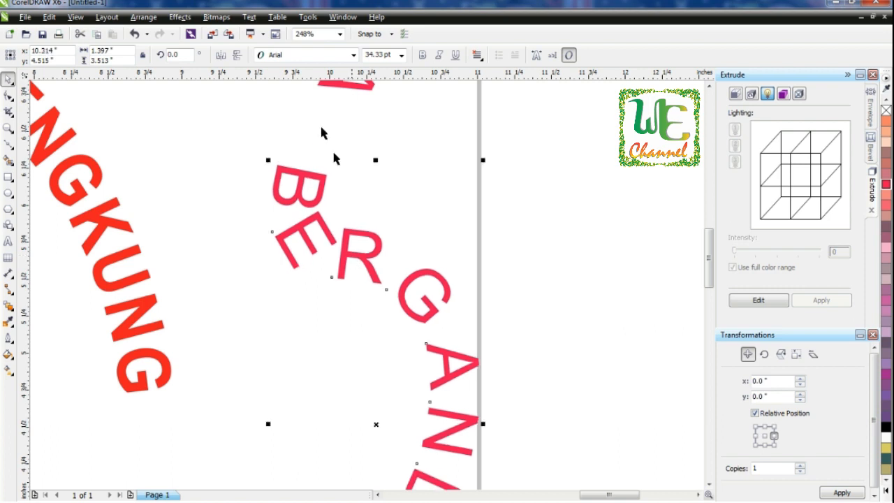
click(143, 17)
click(210, 183)
Step: Rotate and reposition the letters B and E along the wave, then zoom out to the whole page
click(352, 244)
click(365, 235)
drag(391, 226, 399, 226)
drag(311, 217, 297, 130)
click(323, 197)
click(302, 177)
click(293, 168)
drag(283, 162, 280, 160)
key(F3)
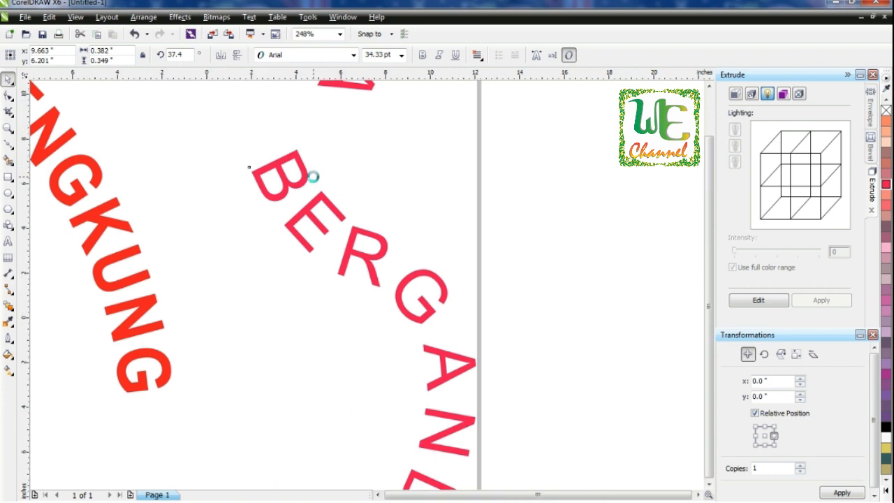
click(533, 193)
key(shift+F4)
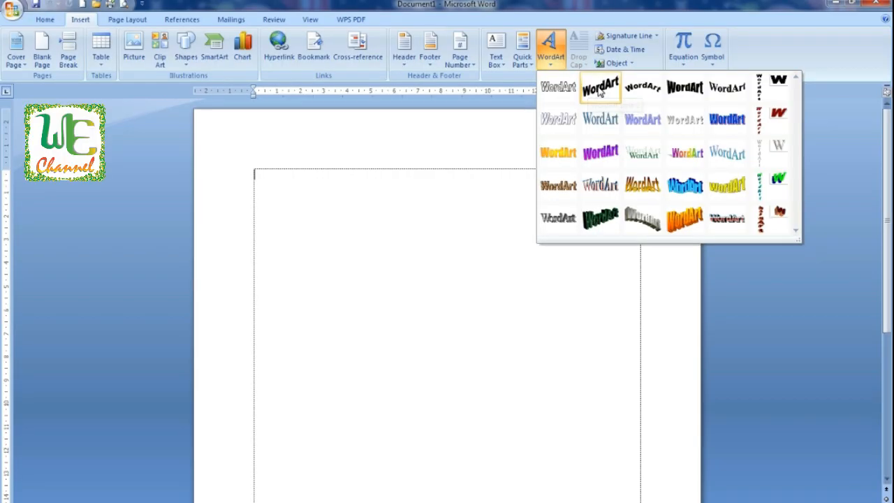
Step: Create a WordArt reading HURUF MELENGKUNG and fill its letters red
click(599, 89)
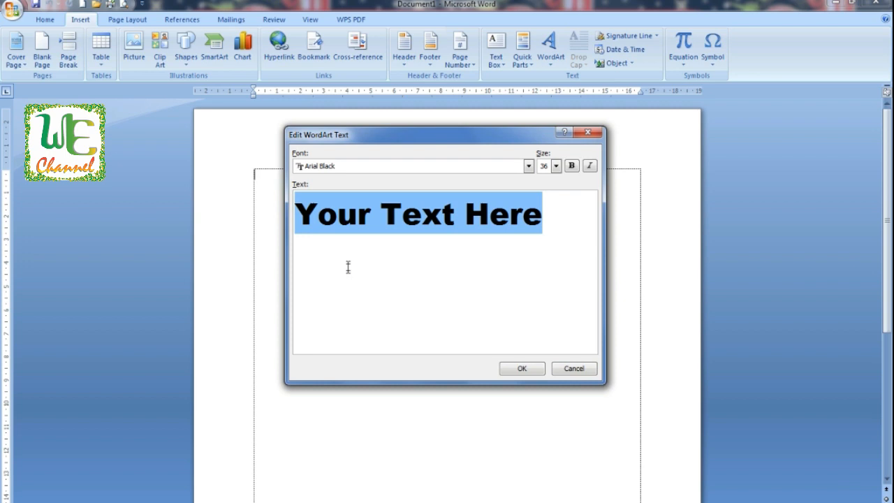
text(HURUF MELENGKUNG)
click(517, 368)
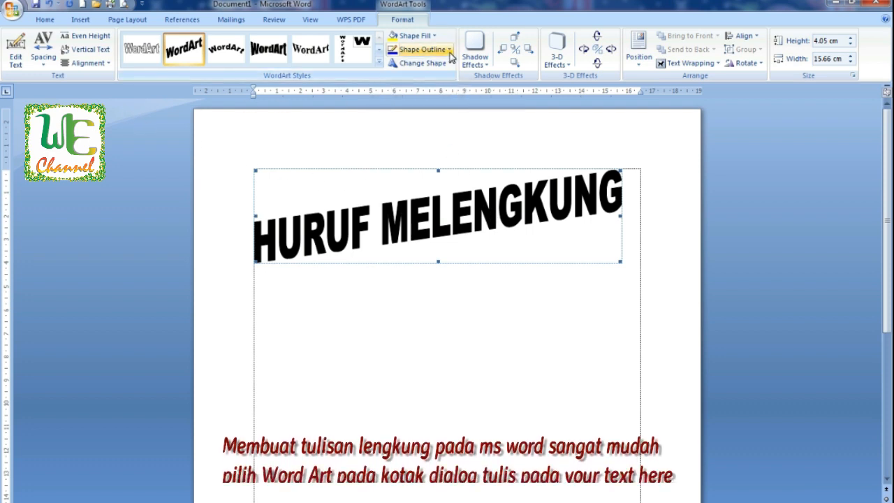
click(436, 36)
click(403, 132)
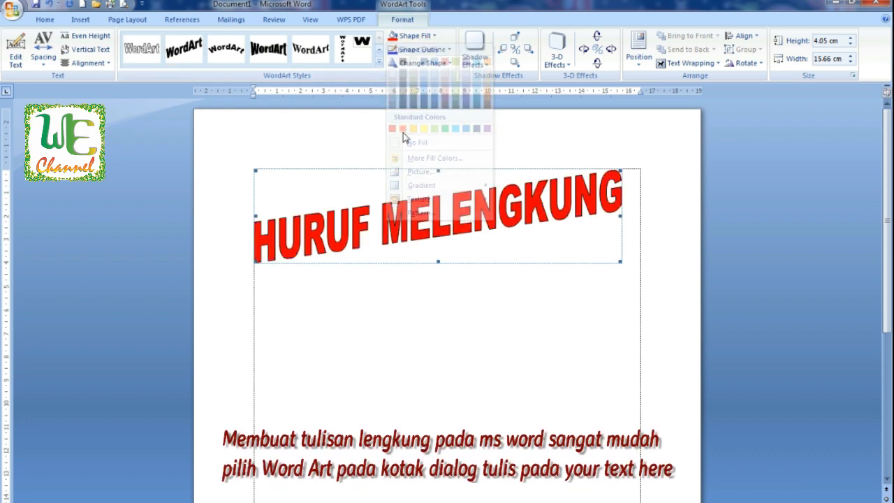
Step: Try the arched WordArt style on it, then restore the slanted style
click(230, 60)
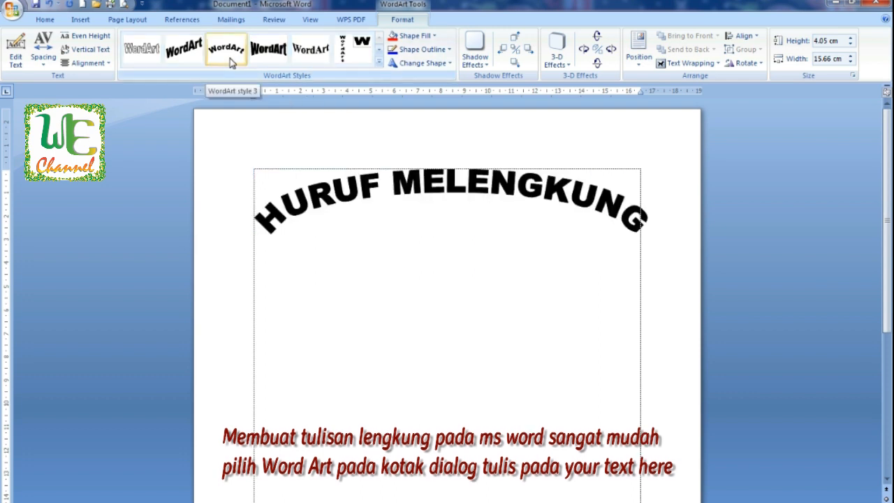
click(198, 53)
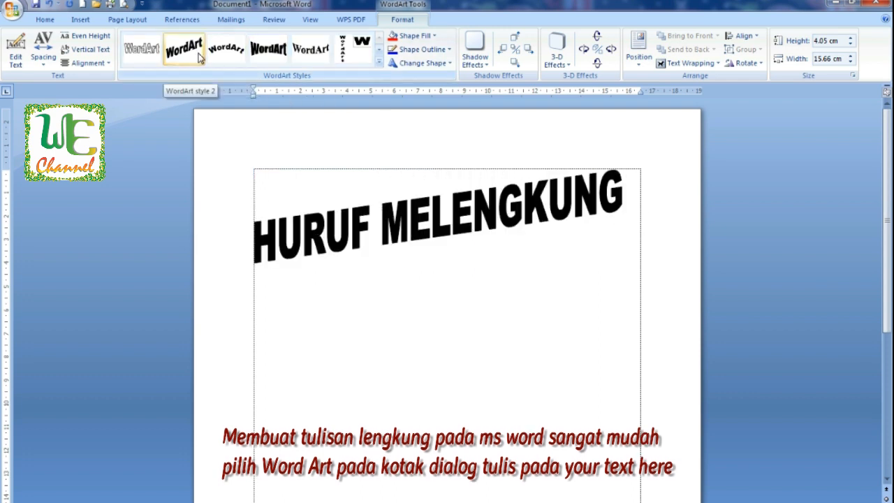
key(ctrl+a)
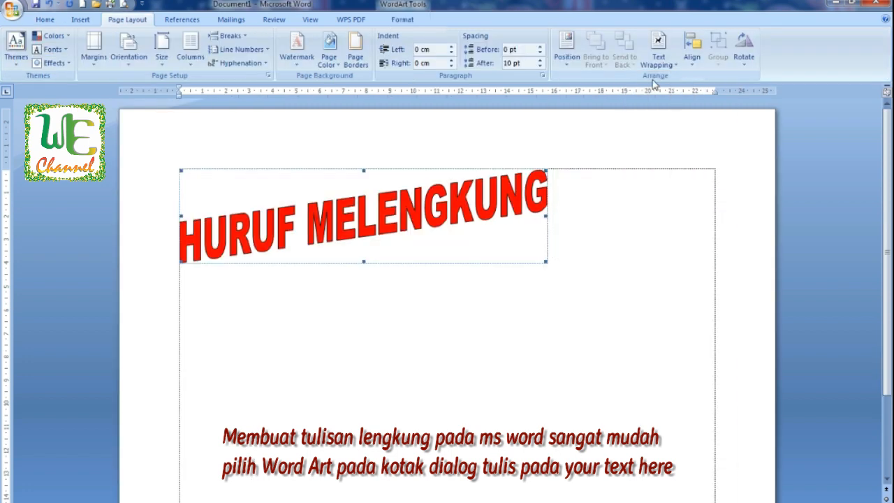
Step: Set the HURUF MELENGKUNG WordArt to float in front of text and move it lower on the page
click(667, 62)
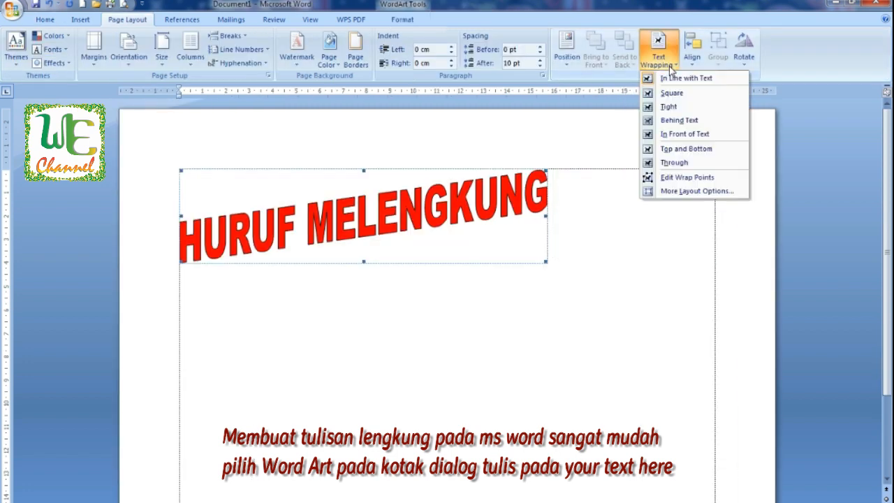
click(682, 135)
drag(442, 199, 581, 261)
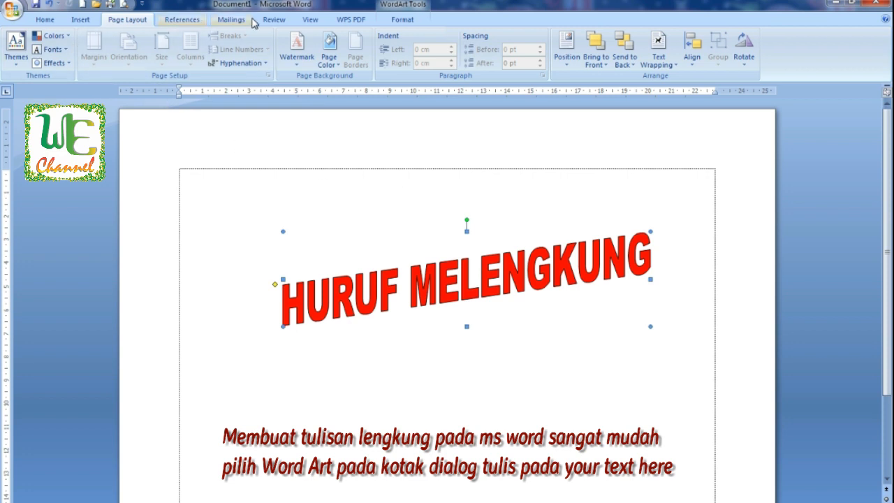
Step: Insert an arched-style WordArt reading MELENGKUNG ITU INDAH
click(82, 19)
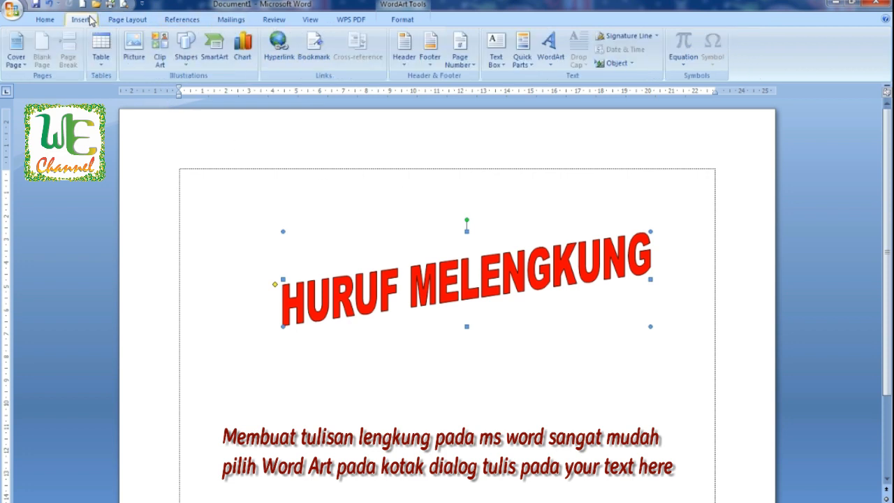
click(552, 67)
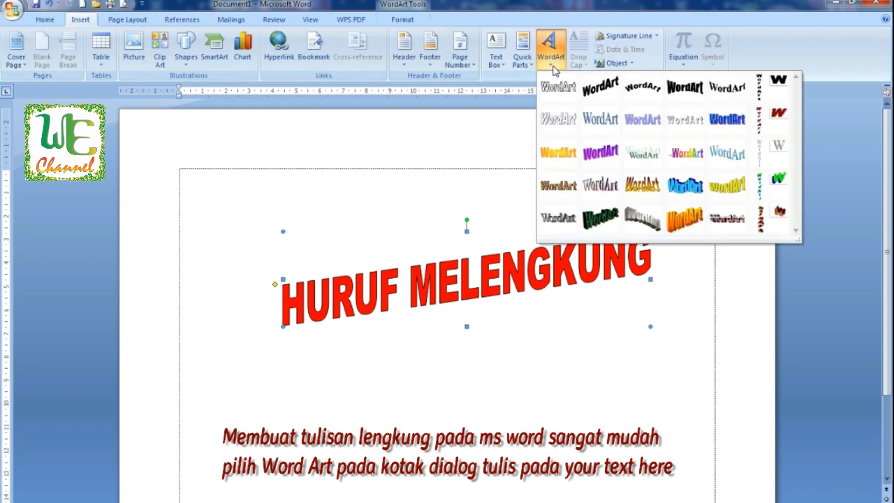
click(648, 98)
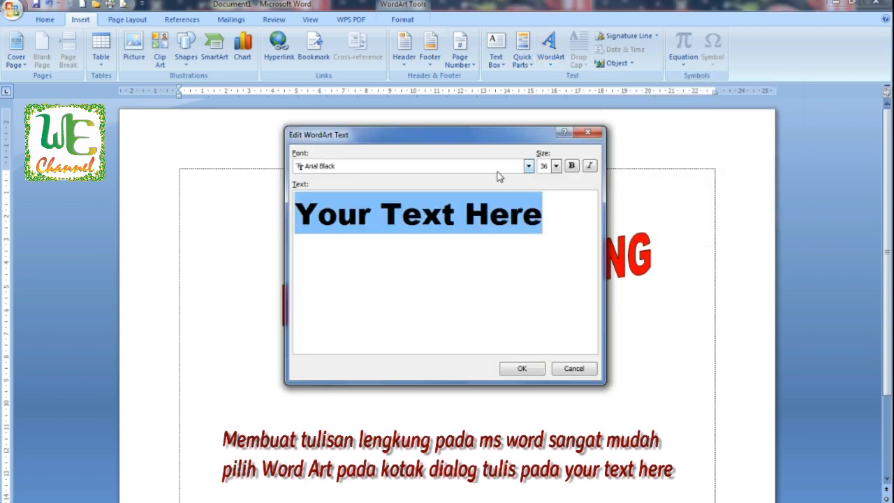
text(MELEG)
text(KU)
key(BackSpace)
key(BackSpace)
key(BackSpace)
text(NGKUNG ITU UND)
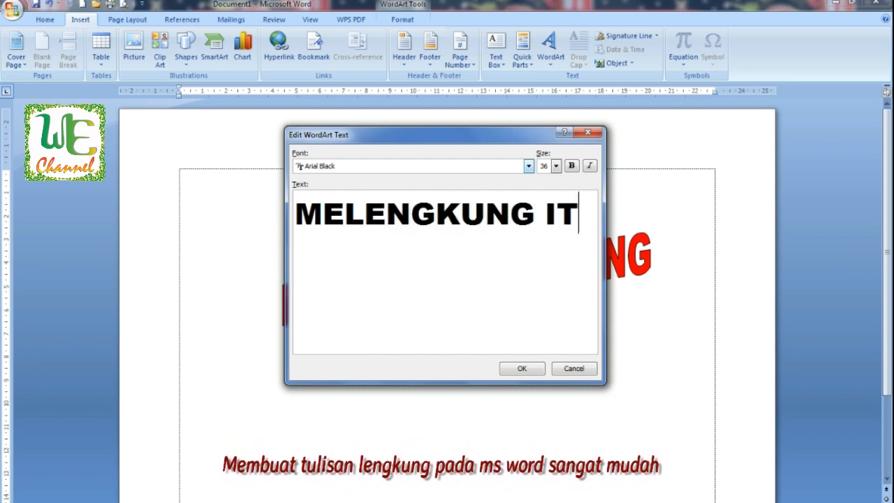
key(BackSpace)
key(BackSpace)
key(BackSpace)
text(INDAH)
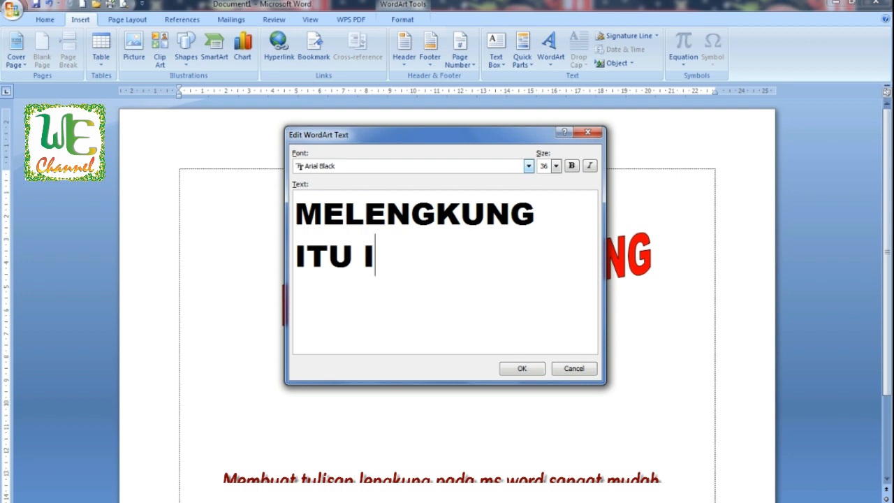
key(Return)
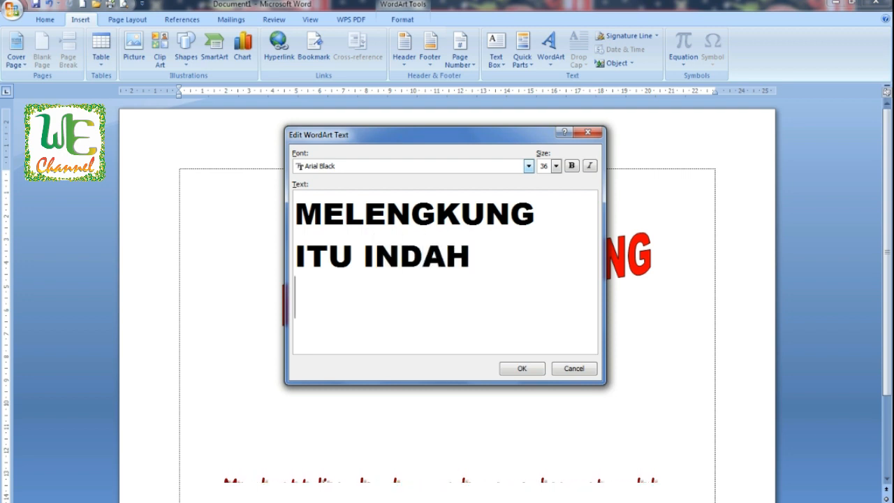
click(528, 364)
Step: Set the arched WordArt in front of text and move it slightly right and down near the page top
click(650, 276)
click(565, 282)
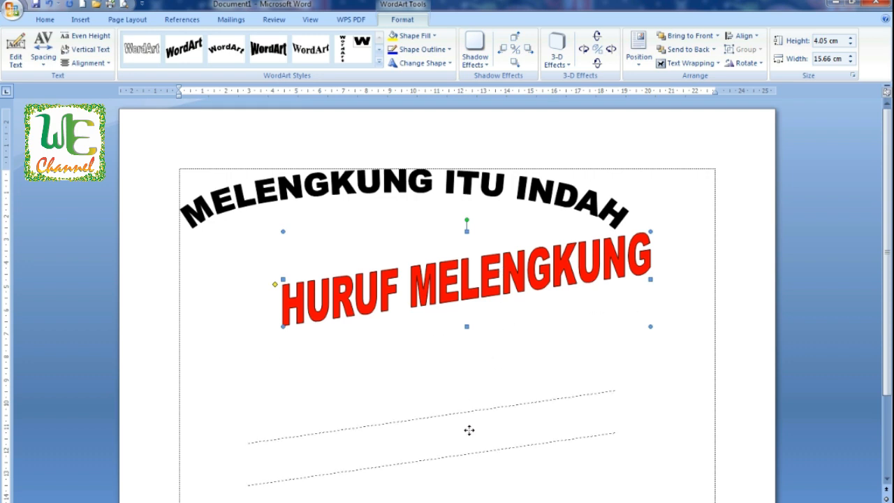
drag(469, 430, 468, 431)
click(454, 187)
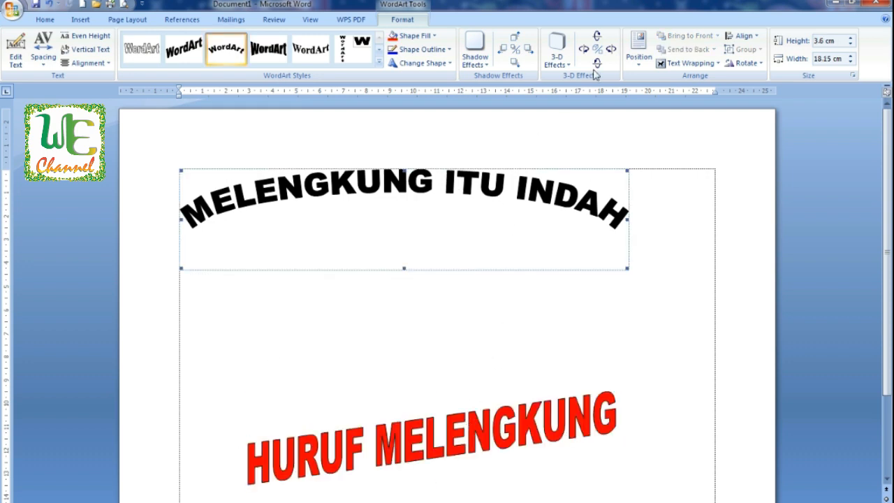
click(717, 64)
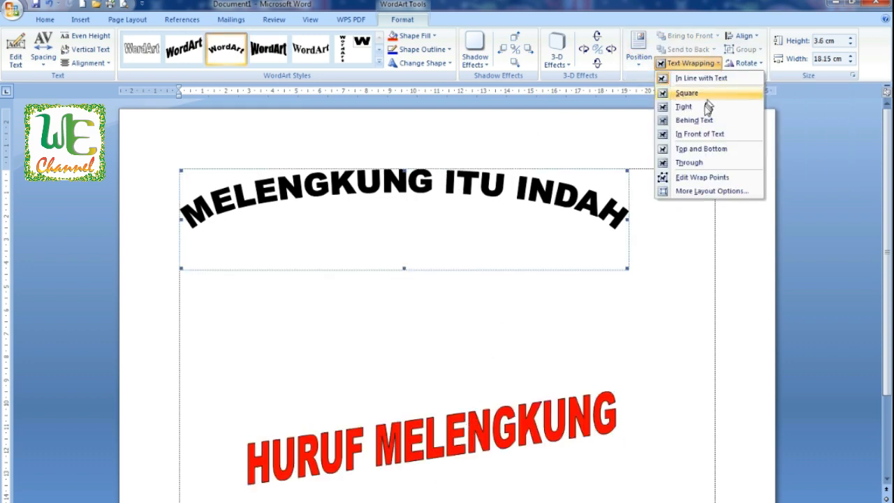
click(699, 133)
drag(548, 183, 578, 198)
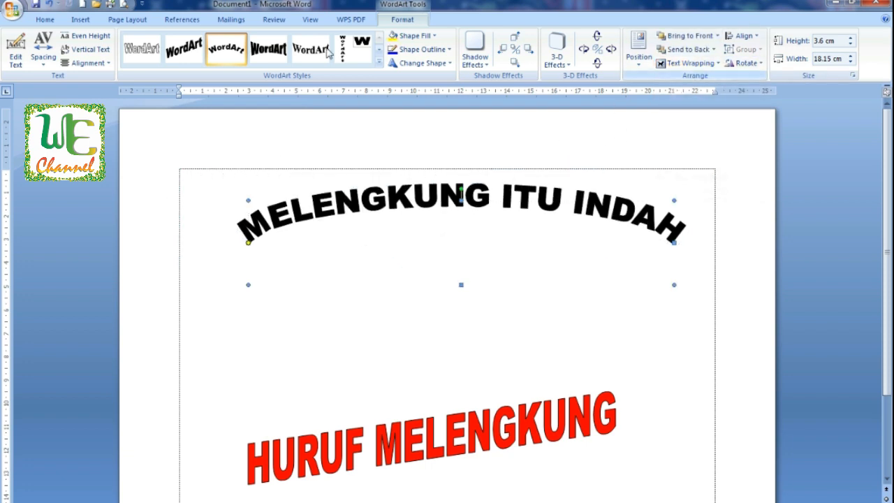
Step: Fill the MELENGKUNG ITU INDAH WordArt green
click(433, 35)
click(445, 129)
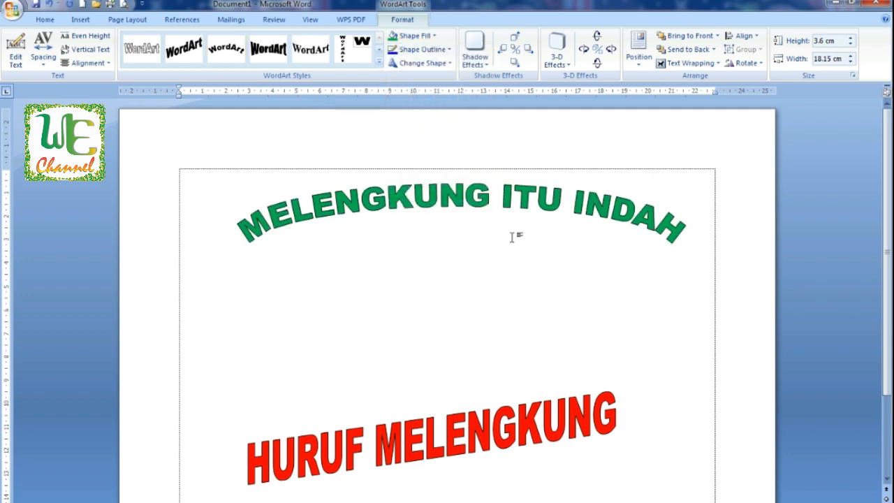
click(398, 225)
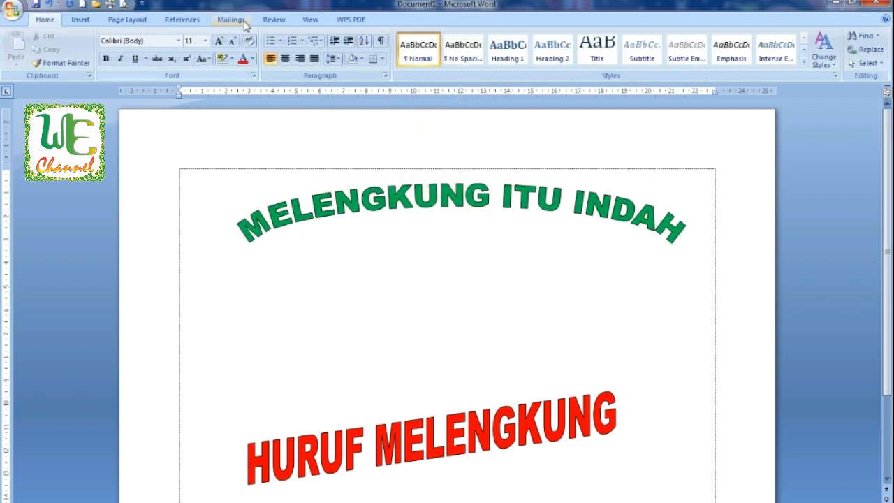
Step: Insert a gold gradient WordArt reading JAUH DI MATA
click(81, 23)
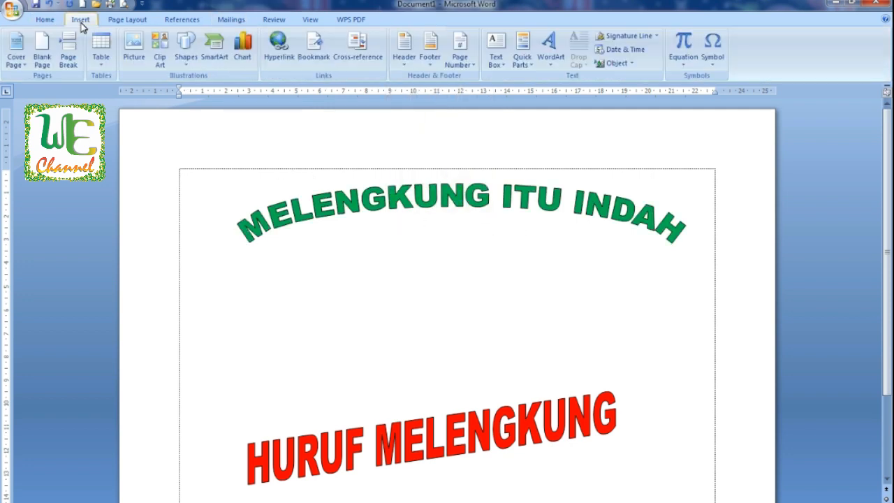
click(550, 49)
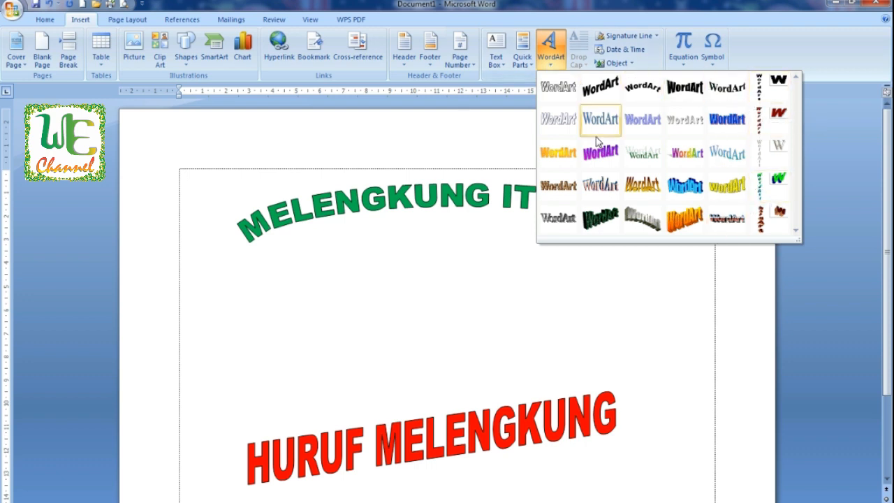
click(638, 187)
text(JAUH DI MATA)
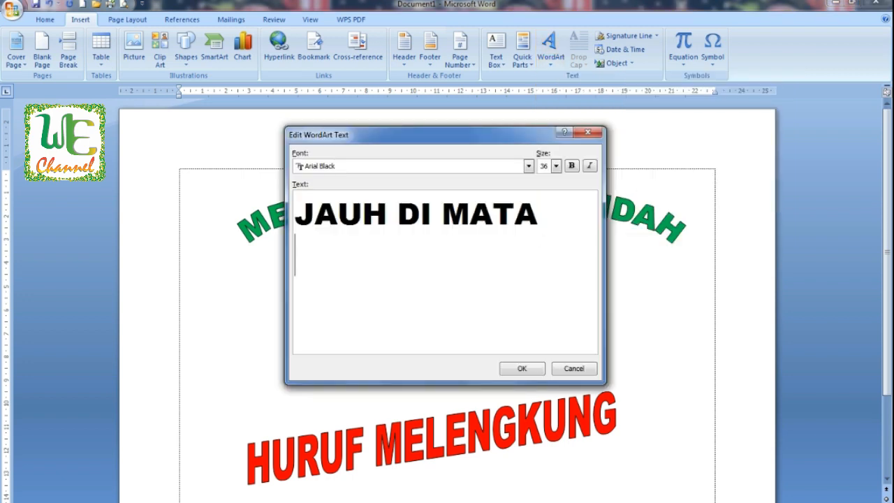
click(522, 369)
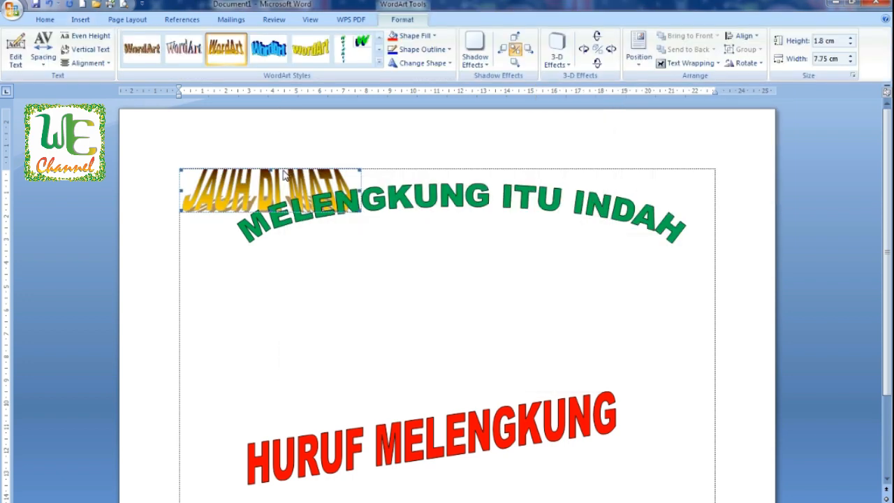
Step: Set the JAUH DI MATA WordArt in front of text and move it below the arched title
click(688, 63)
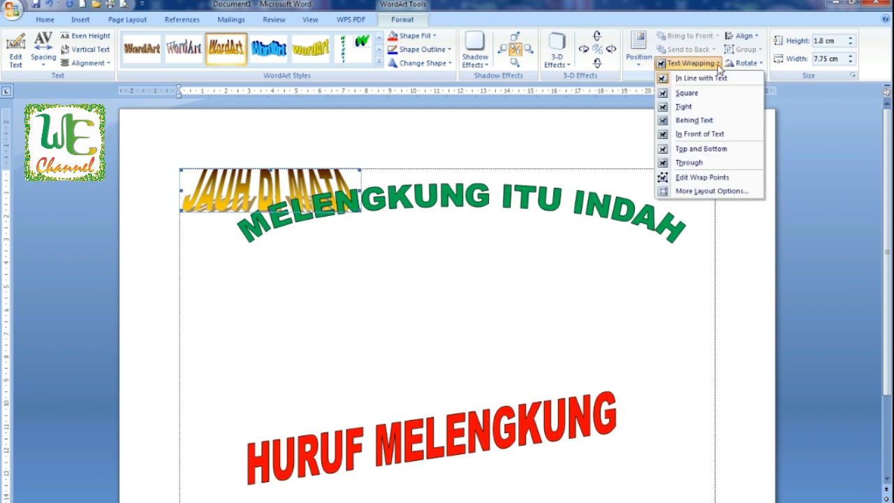
click(699, 135)
drag(393, 231, 450, 245)
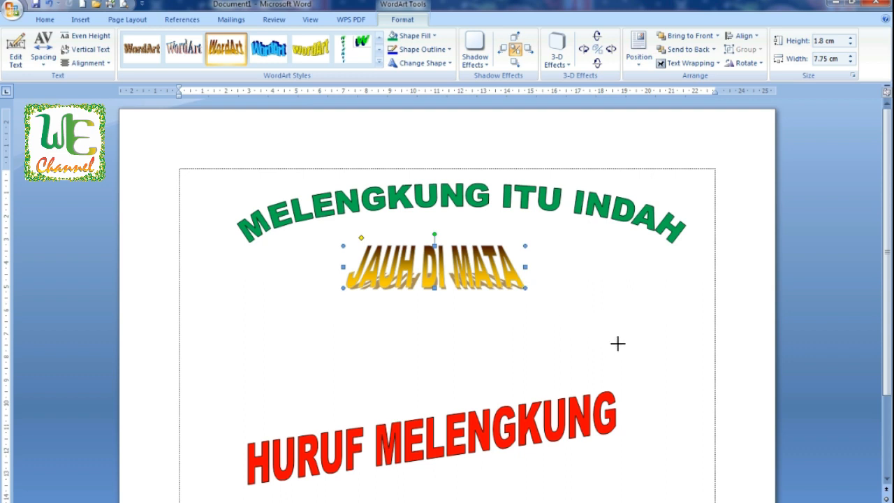
Step: Enlarge the JAUH DI MATA WordArt and center it under the arched title
drag(617, 342, 647, 355)
click(498, 235)
click(496, 260)
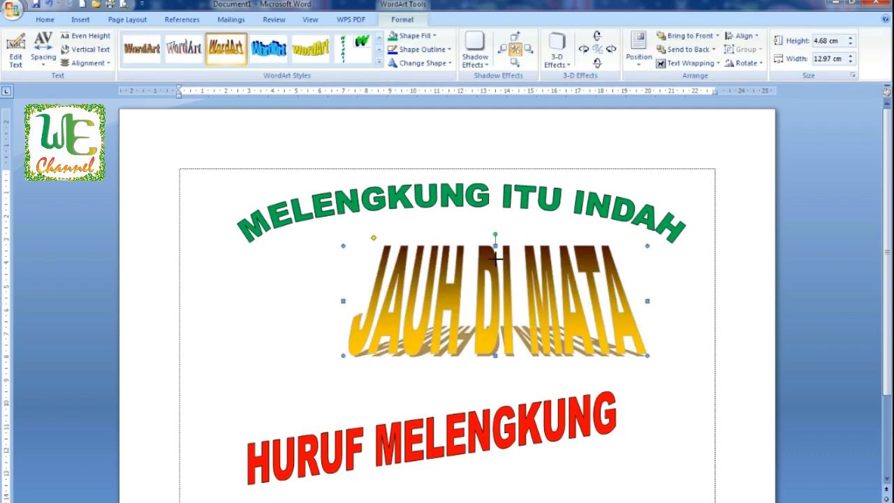
drag(495, 258, 532, 274)
click(541, 354)
drag(559, 348, 531, 319)
Step: Move the red HURUF MELENGKUNG WordArt up beneath JAUH DI MATA and nudge JAUH DI MATA slightly higher
drag(497, 413, 520, 391)
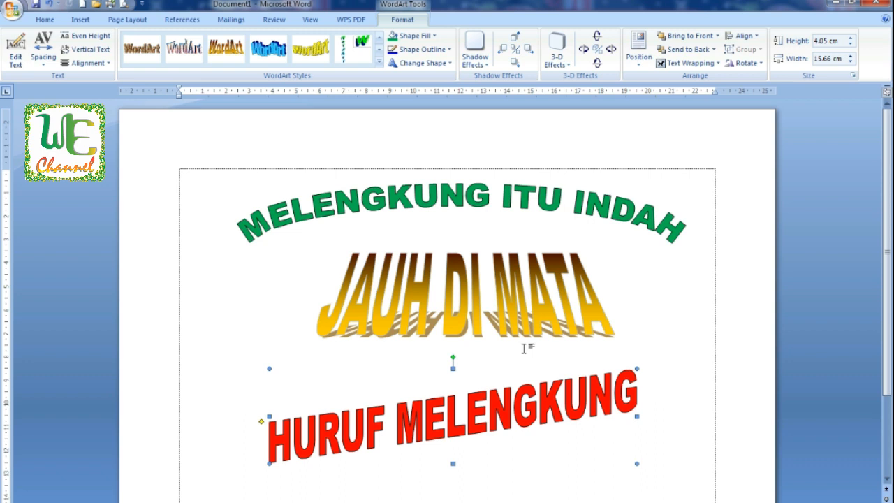
scroll(534, 359, down, 2)
drag(503, 296, 508, 277)
click(492, 236)
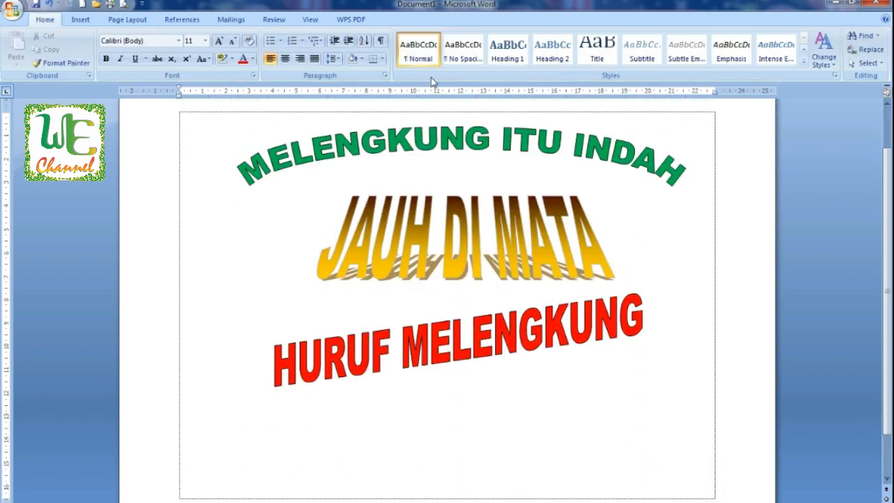
Step: Insert a yellow dotted WordArt reading DEKAT DI HATI and set it in front of text
click(87, 20)
click(550, 49)
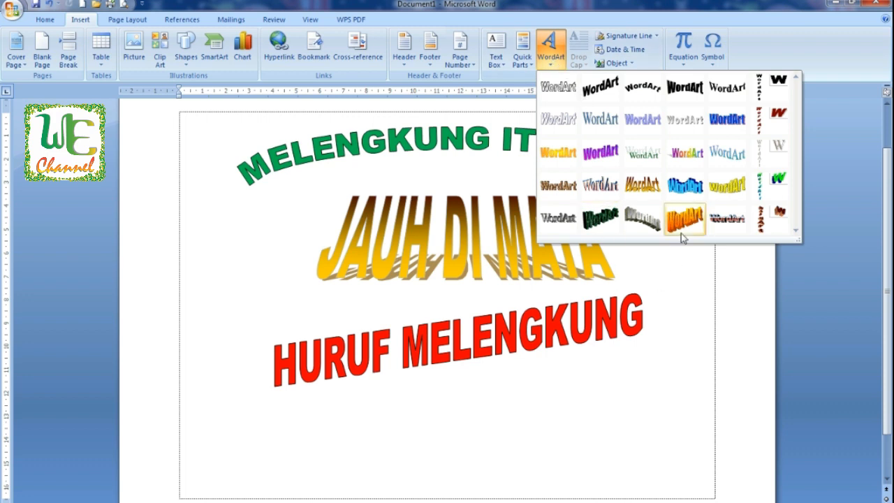
click(733, 186)
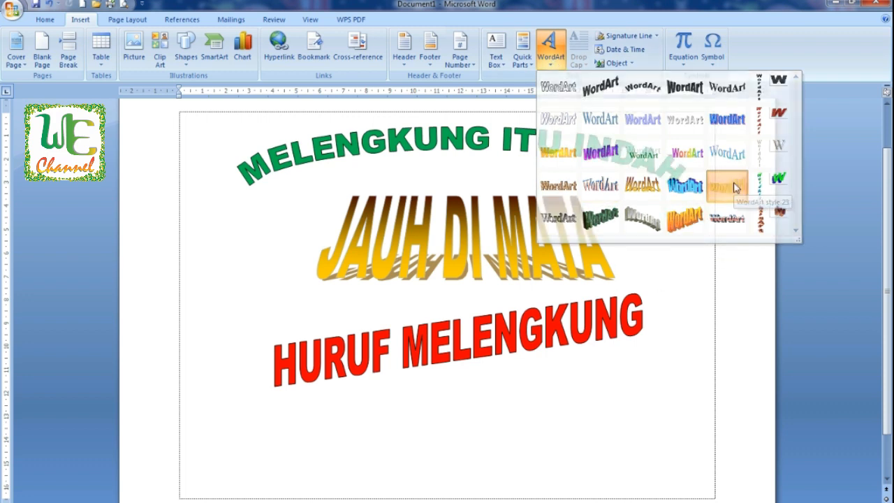
text(DEKAT D)
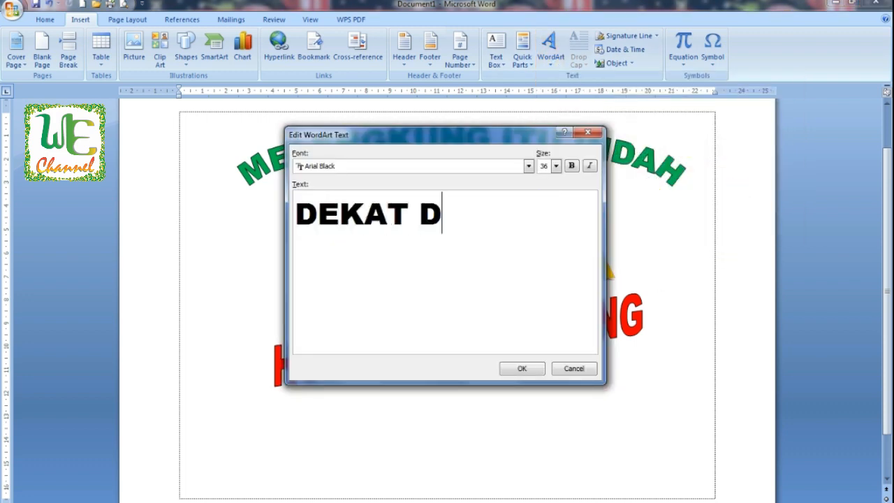
text(I HAAT)
key(BackSpace)
key(BackSpace)
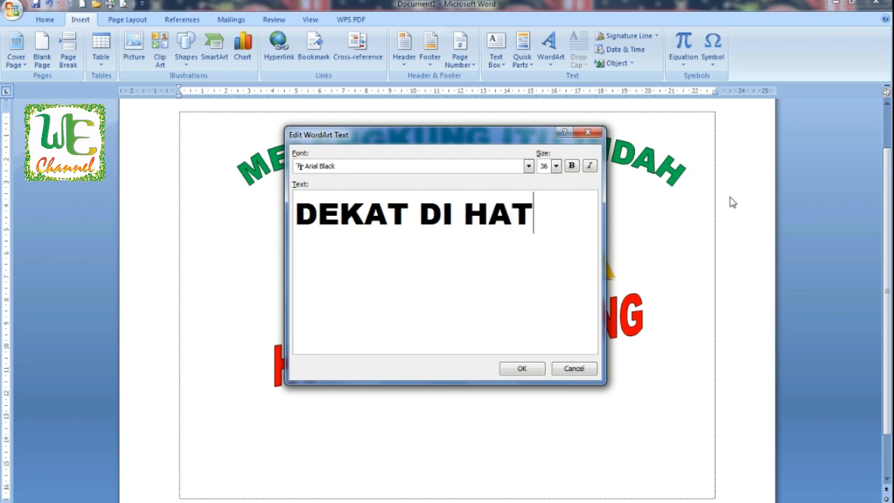
click(523, 368)
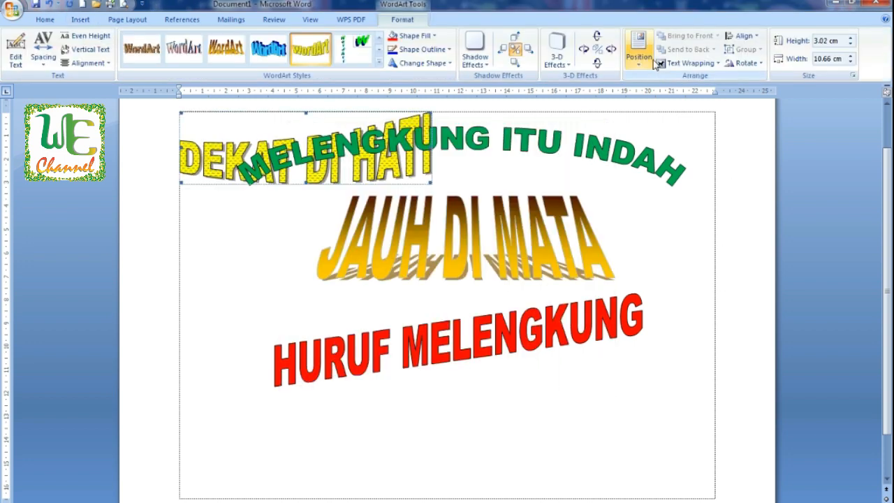
click(719, 63)
click(701, 133)
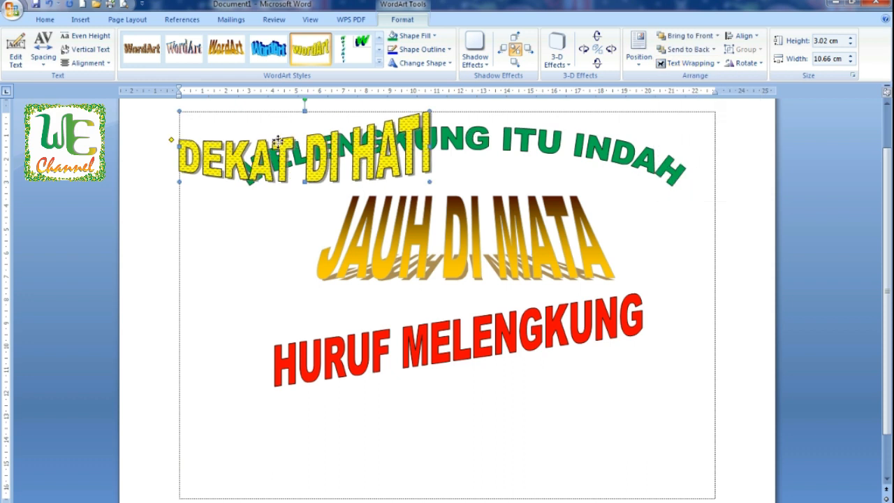
Step: Move the DEKAT DI HATI WordArt below HURUF MELENGKUNG and give it a thicker outline weight
drag(413, 395, 443, 418)
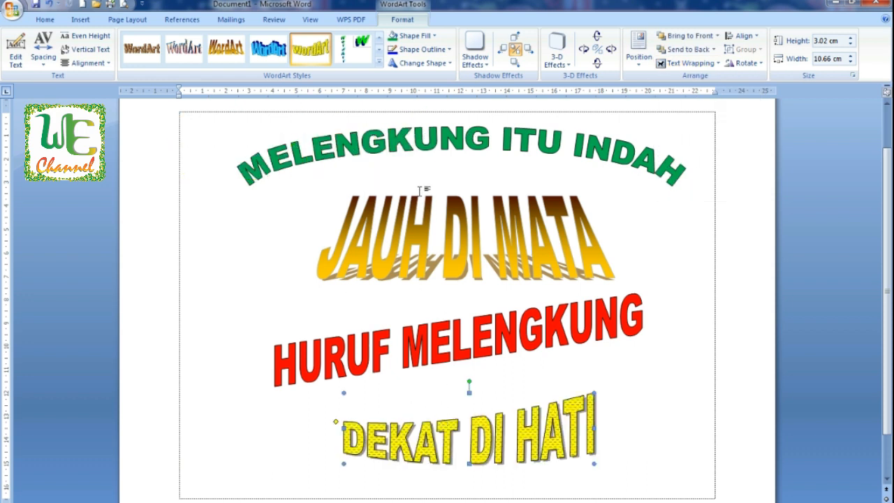
click(437, 50)
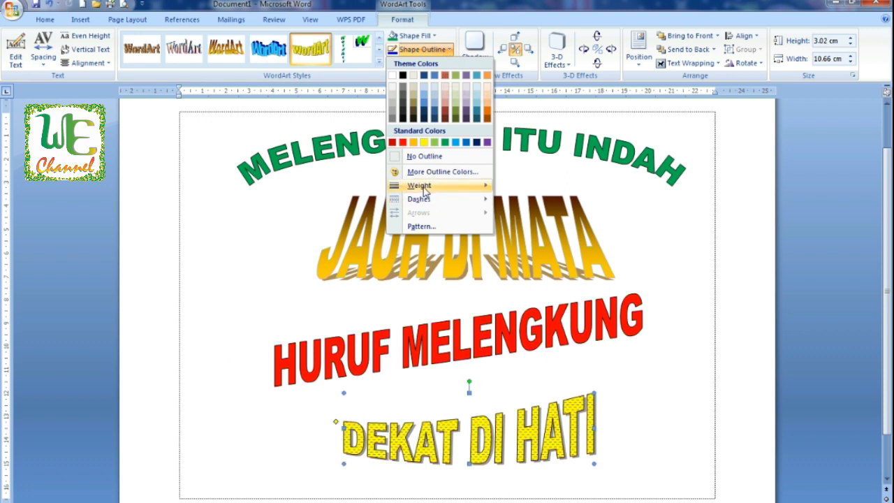
mouse_move(426, 186)
click(517, 269)
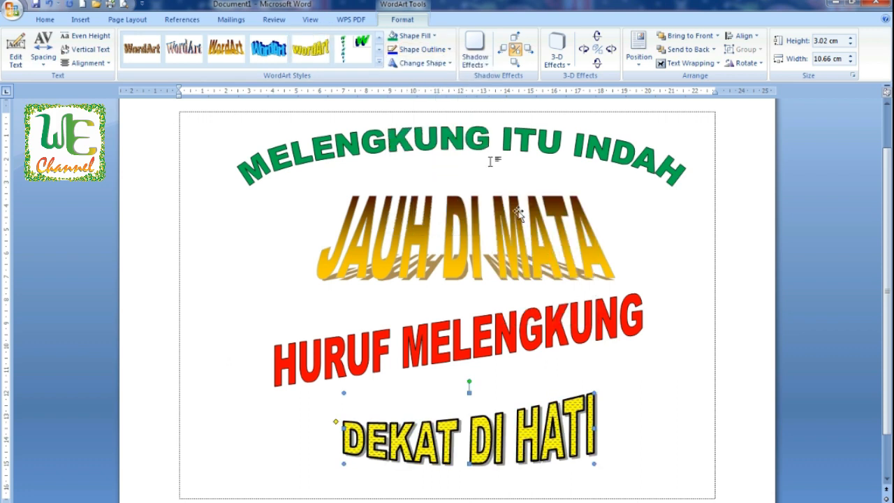
Step: Set the DEKAT DI HATI outline colour to blue
click(421, 50)
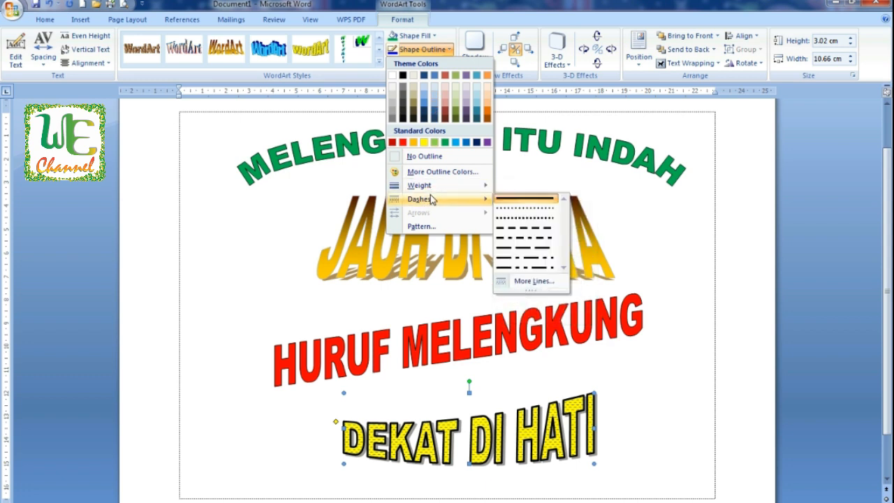
mouse_move(438, 189)
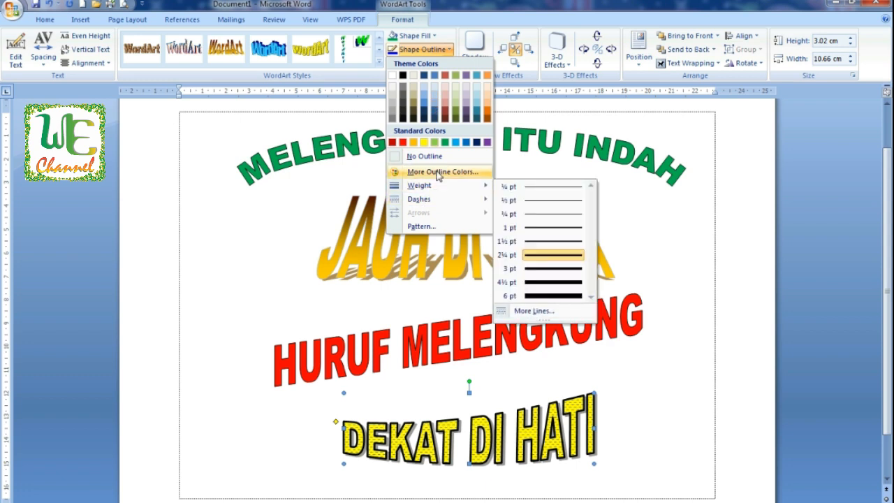
click(435, 142)
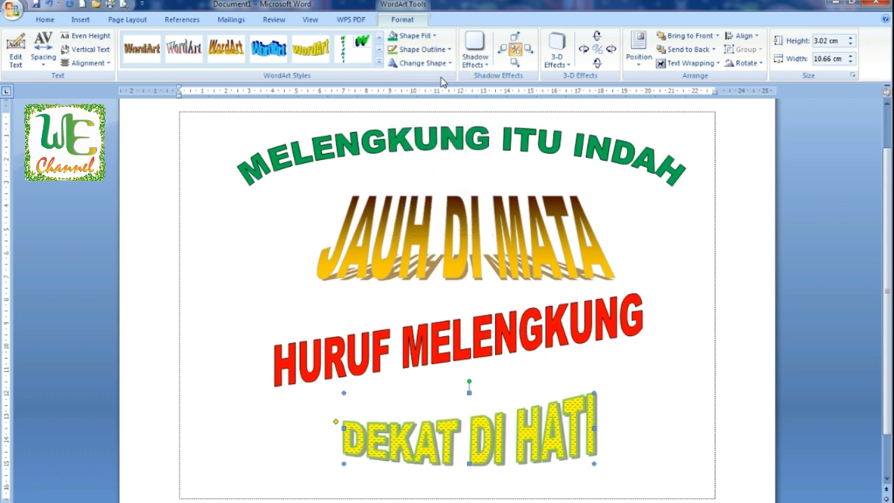
click(442, 50)
click(465, 143)
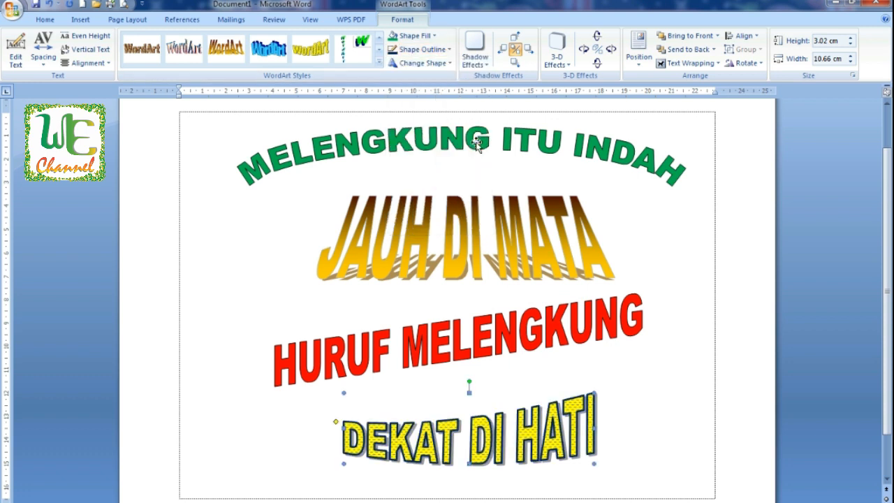
Step: Fill the DEKAT DI HATI WordArt with blue
click(433, 36)
click(433, 62)
click(433, 36)
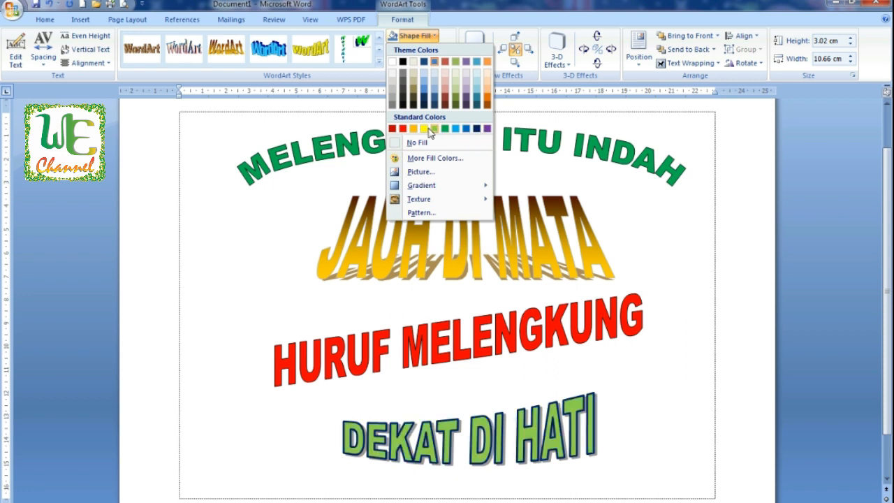
click(467, 130)
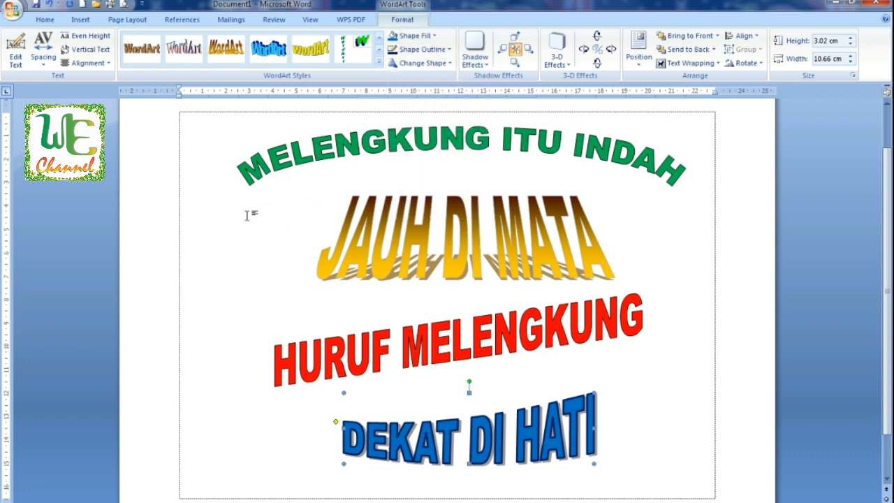
Step: Insert a new blue wave-style WordArt reading HARAPAN INDAH
click(271, 264)
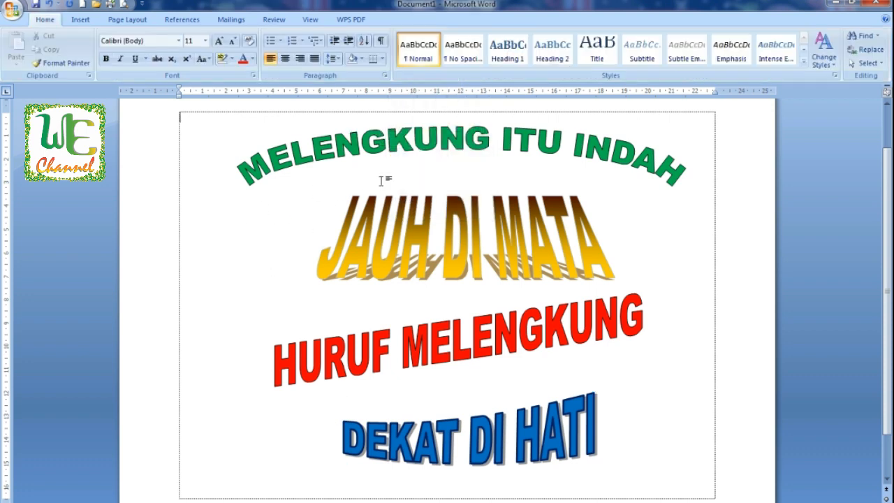
click(80, 20)
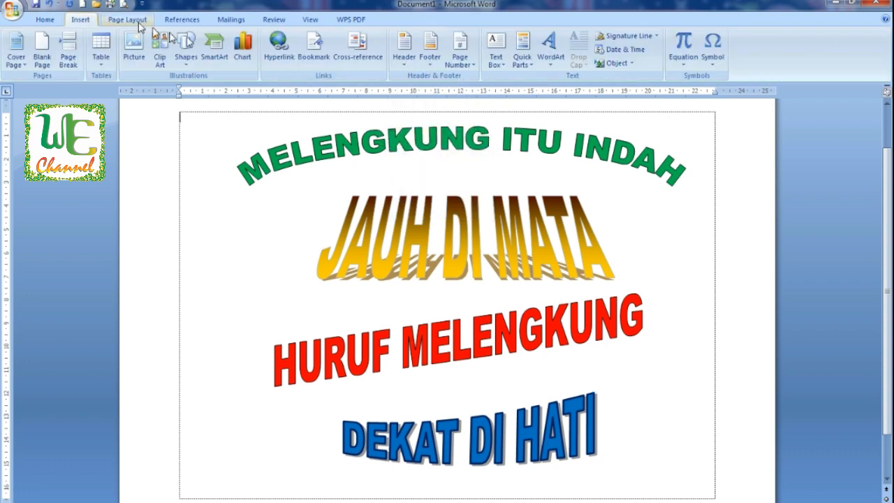
click(557, 65)
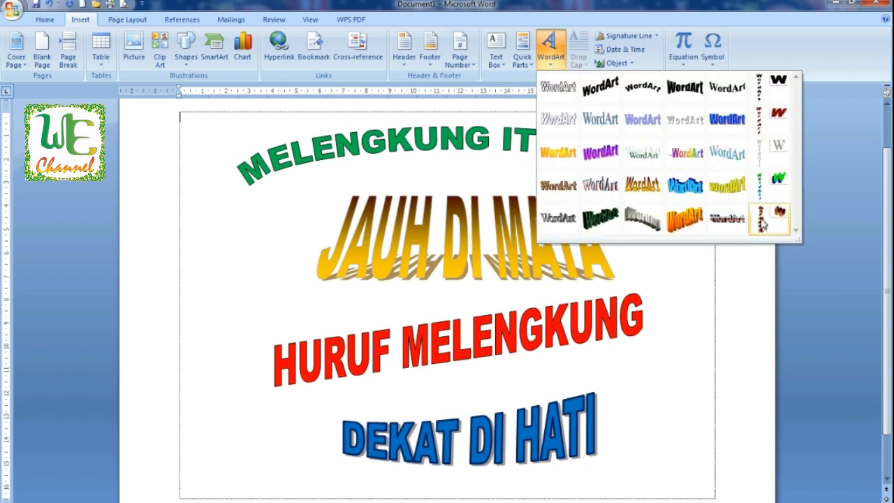
click(697, 183)
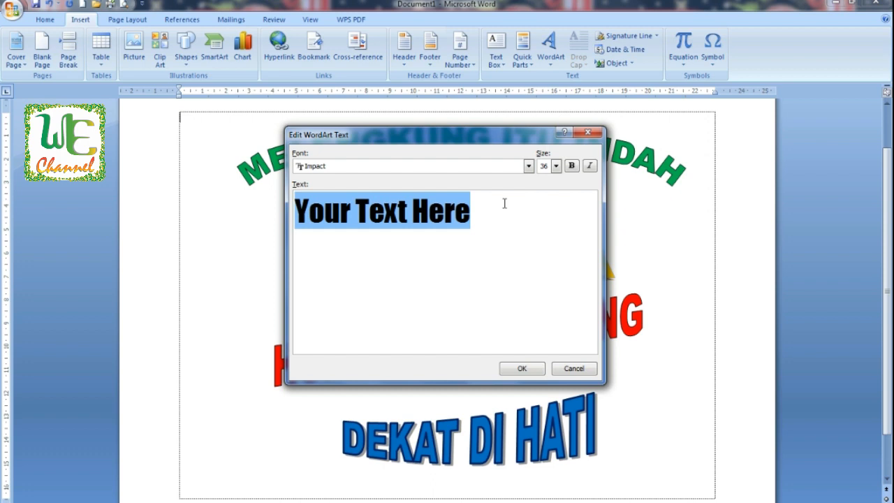
text(HARPA)
key(BackSpace)
key(BackSpace)
text(AP)
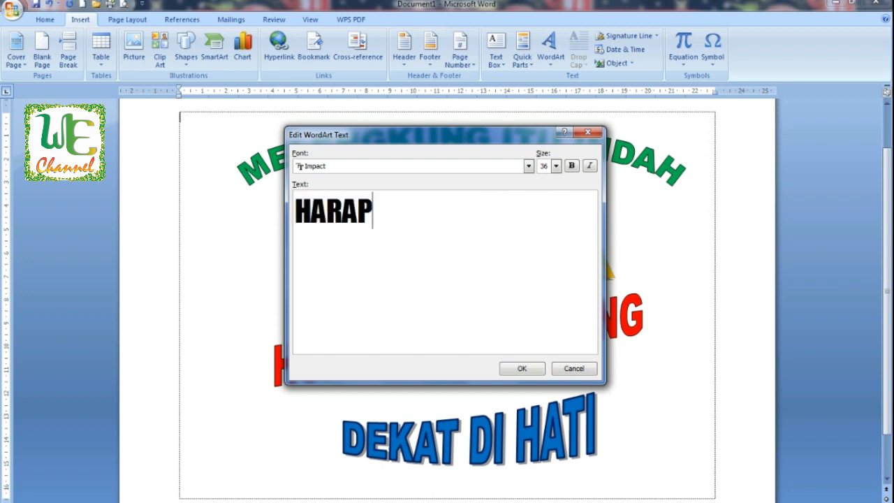
text(AN INDAH)
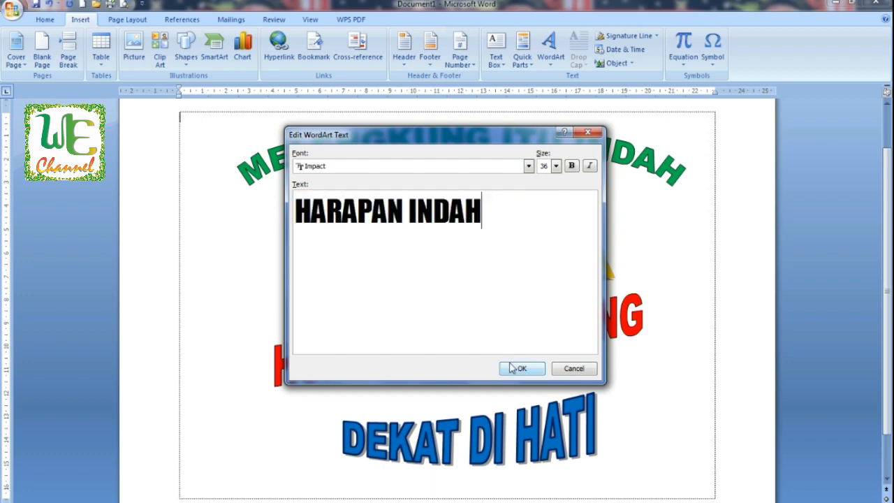
click(520, 368)
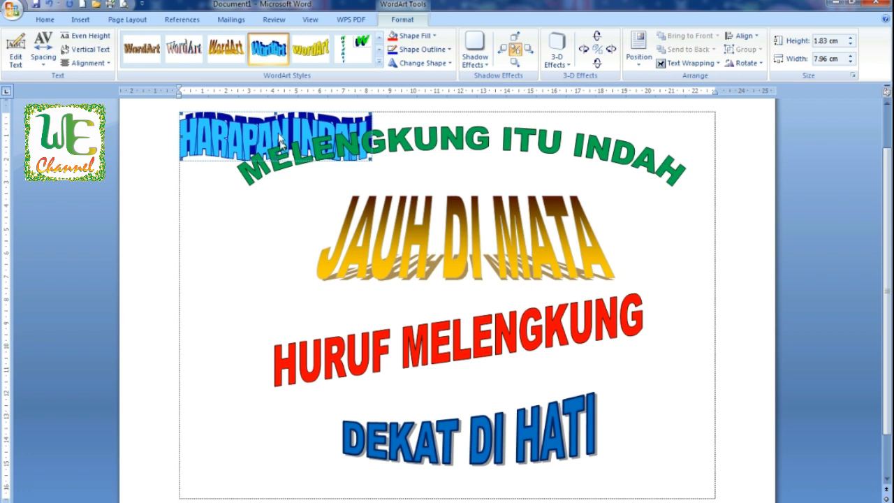
Step: Set the HARAPAN INDAH WordArt in front of text and move it down beside JAUH DI MATA
click(638, 55)
click(712, 64)
click(713, 65)
click(712, 64)
click(700, 133)
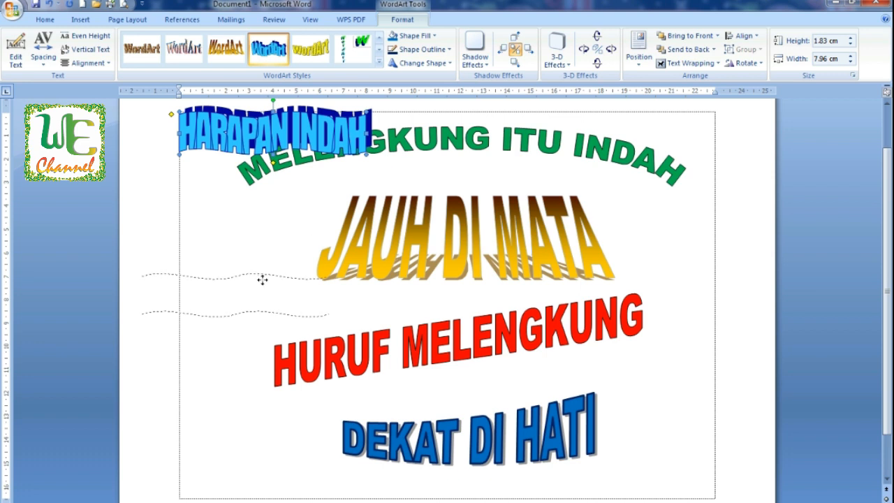
drag(261, 279, 262, 280)
Step: Add a second line CEMERLANG to the HARAPAN INDAH WordArt text
scroll(796, 397, down, 2)
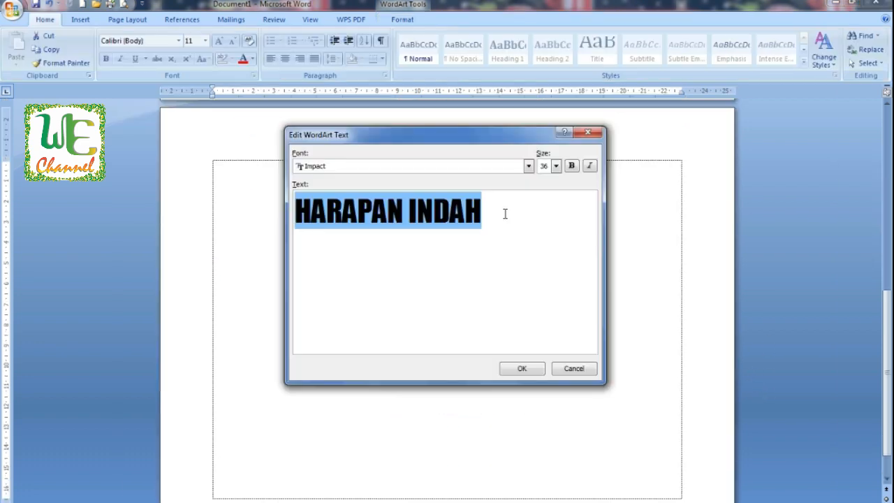
click(504, 213)
text(CEMERLANG)
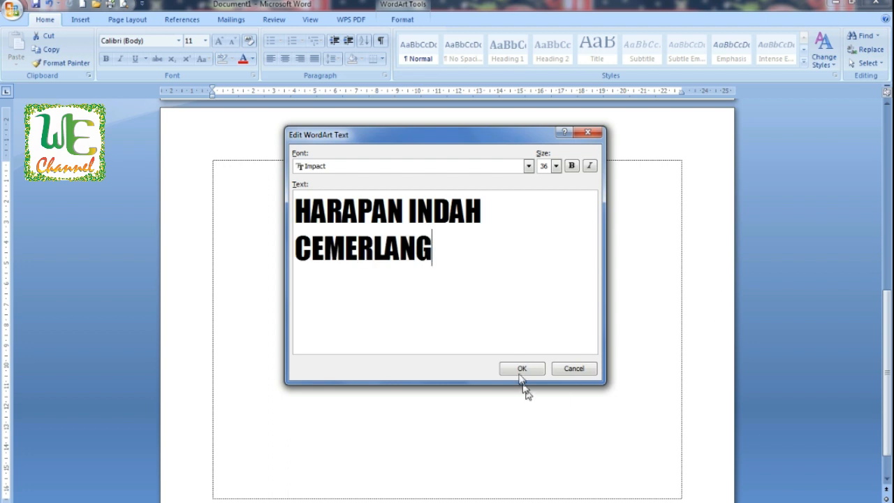
click(521, 370)
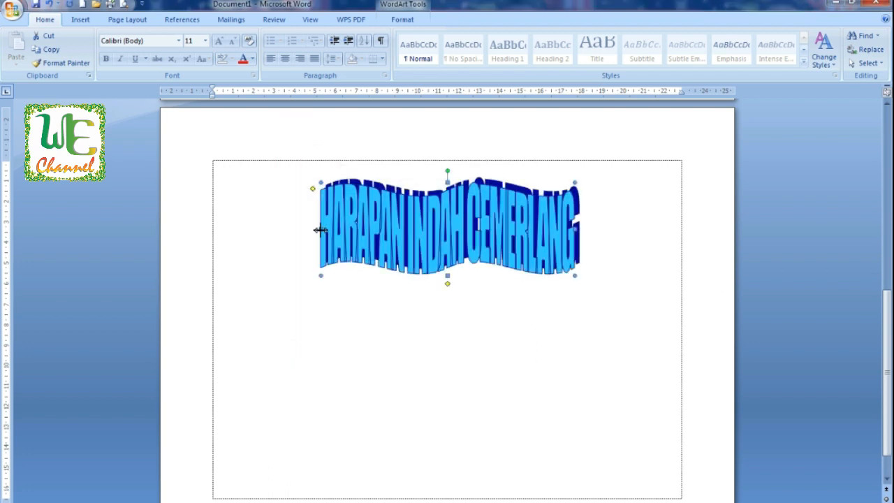
Step: Stretch the HARAPAN INDAH CEMERLANG WordArt to span the page width
drag(251, 227, 244, 229)
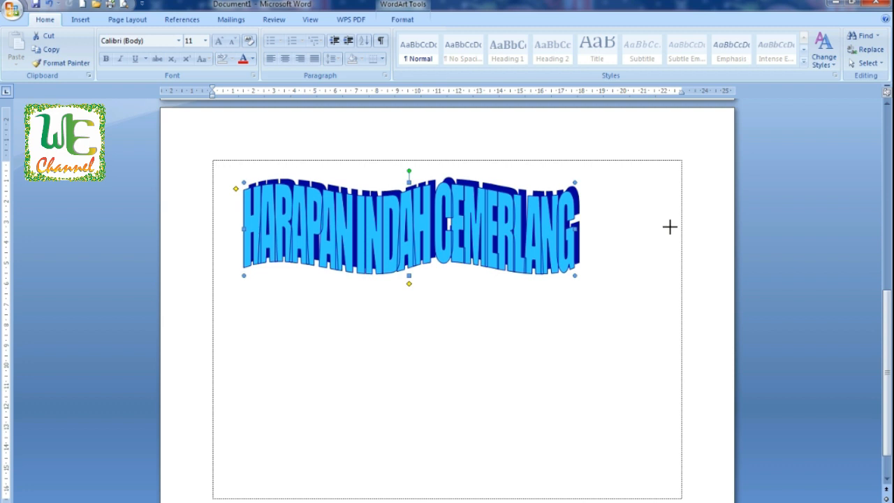
drag(670, 227, 671, 228)
Step: Try to change the WordArt's font to Times New Roman
right_click(359, 226)
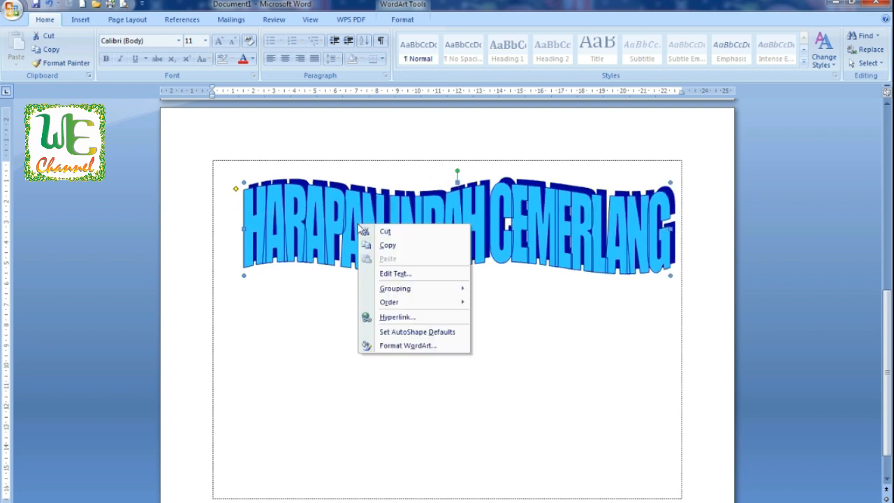
click(250, 325)
click(179, 41)
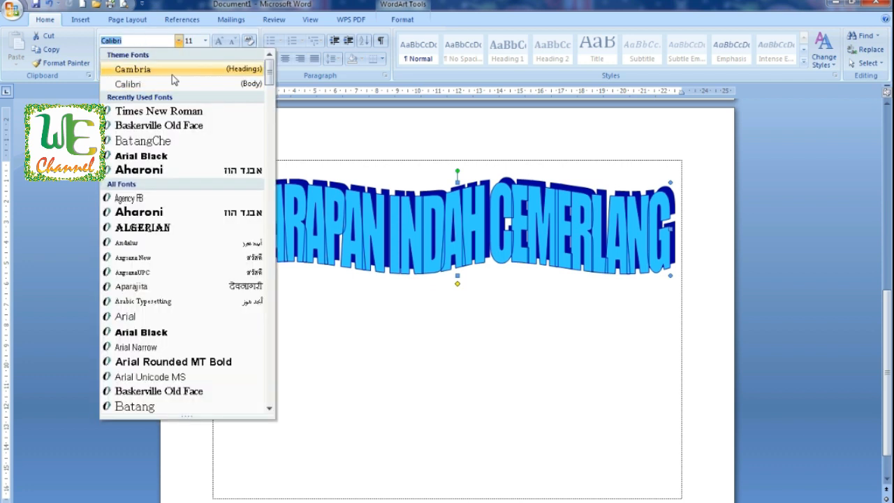
click(175, 113)
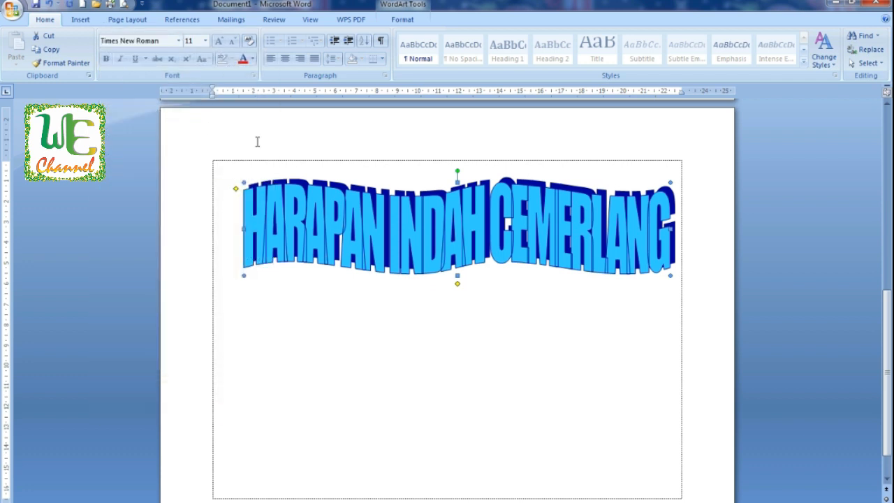
Step: Change the HARAPAN INDAH CEMERLANG WordArt font to Britannic Bold
right_click(378, 227)
click(434, 278)
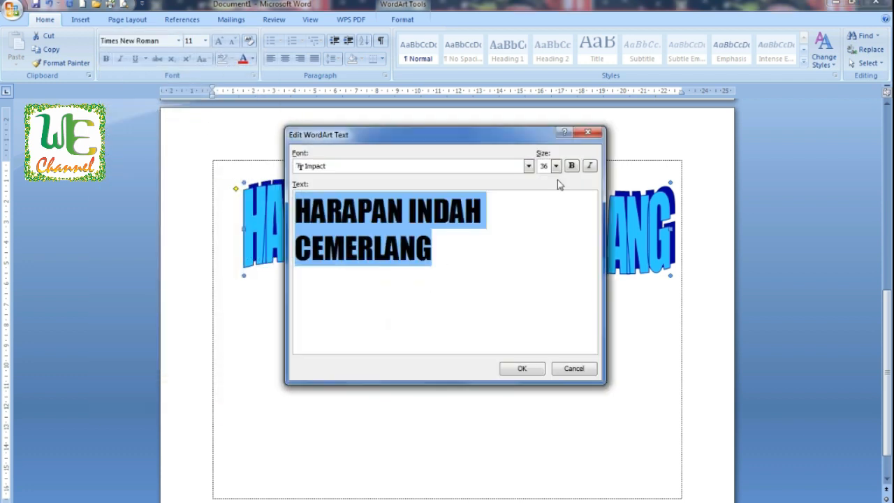
click(530, 167)
scroll(494, 168, up, 10)
click(489, 190)
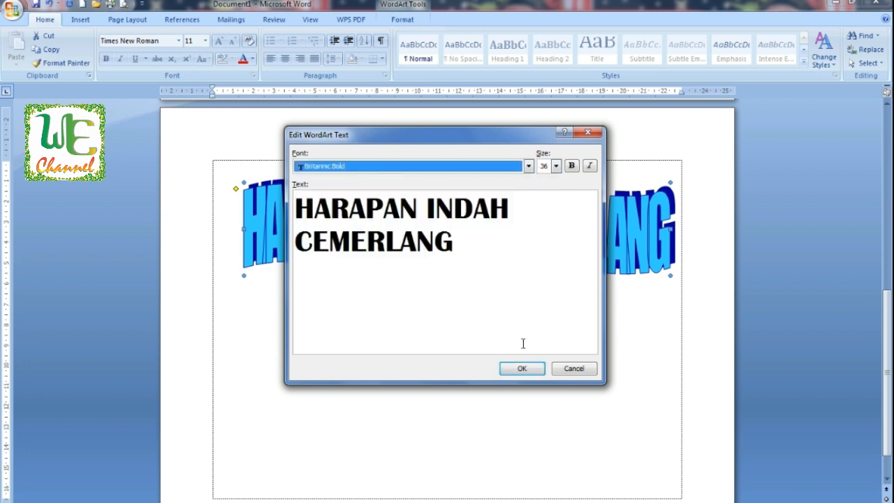
click(524, 369)
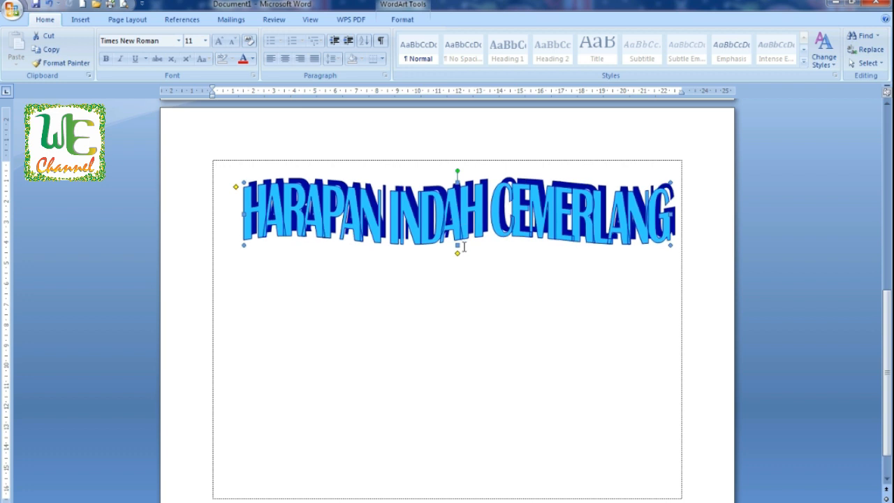
drag(459, 240, 459, 239)
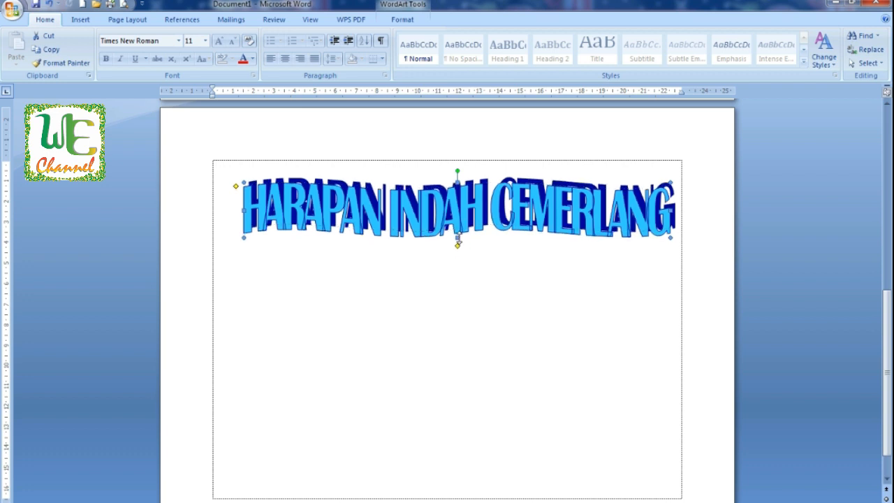
click(459, 273)
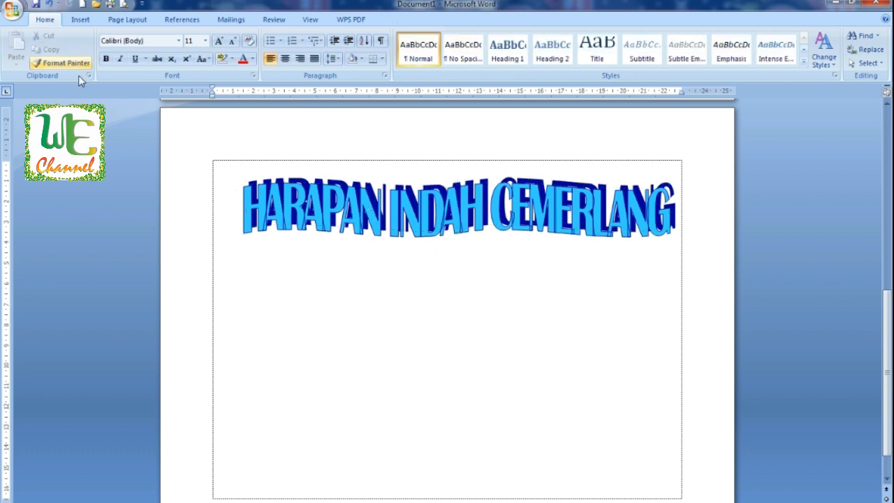
Step: Insert a silver gradient WordArt reading SUATU SAAT below the wavy heading
click(80, 19)
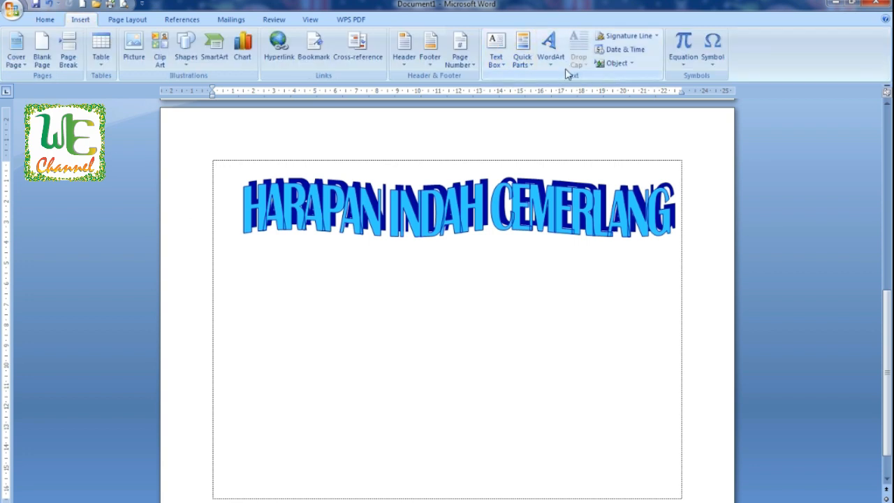
click(551, 52)
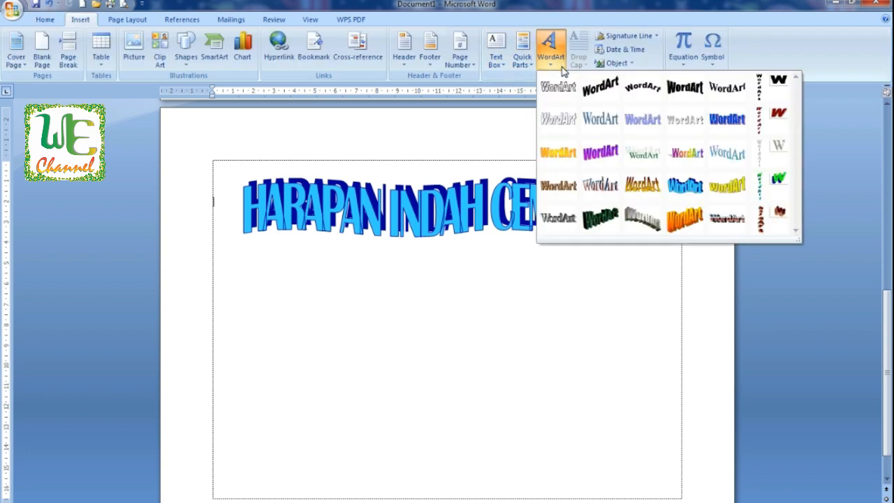
click(680, 123)
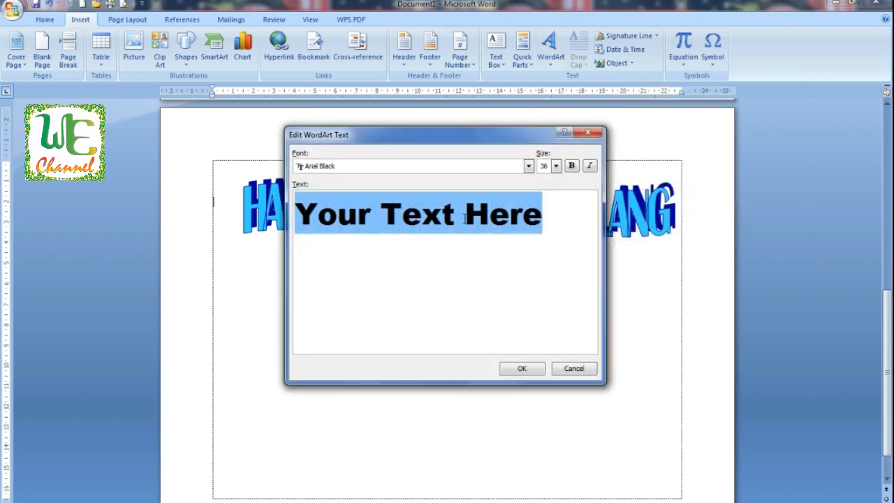
text(SUATU SAAT)
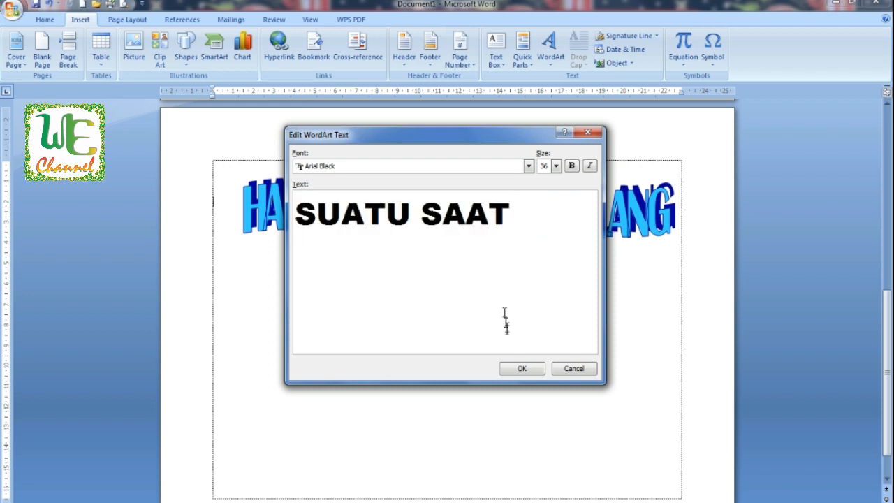
click(522, 368)
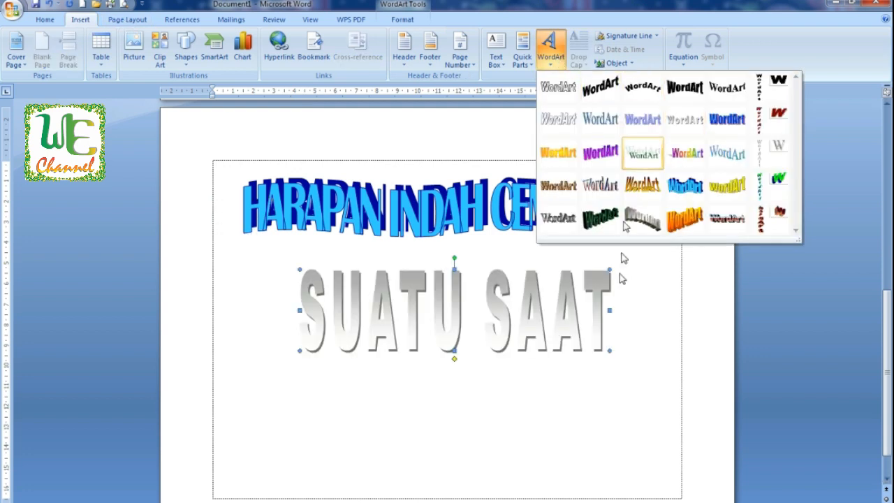
Step: Insert a new WordArt in a blue 3D style reading PAGI YANG CERAH
click(635, 342)
click(630, 326)
click(551, 52)
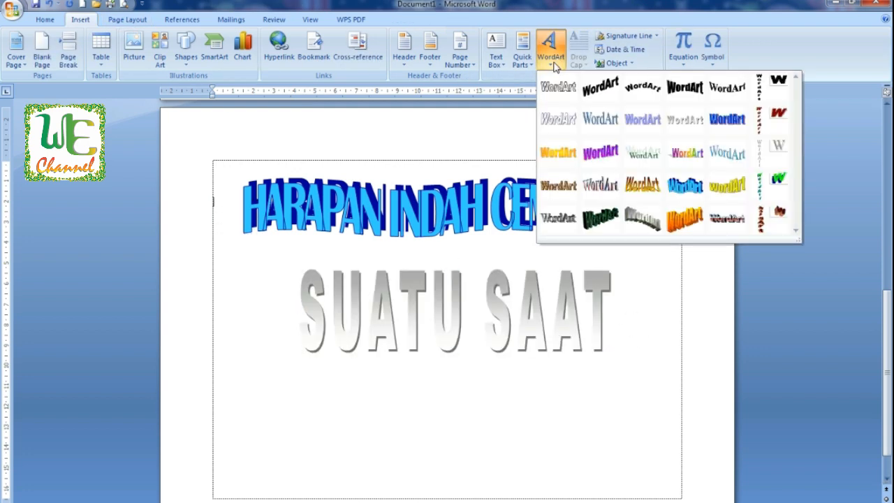
click(598, 185)
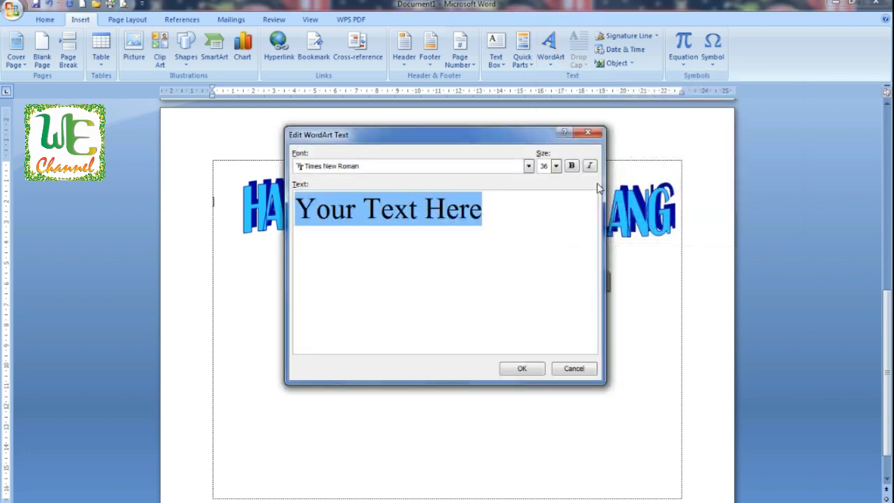
text(PAGI A)
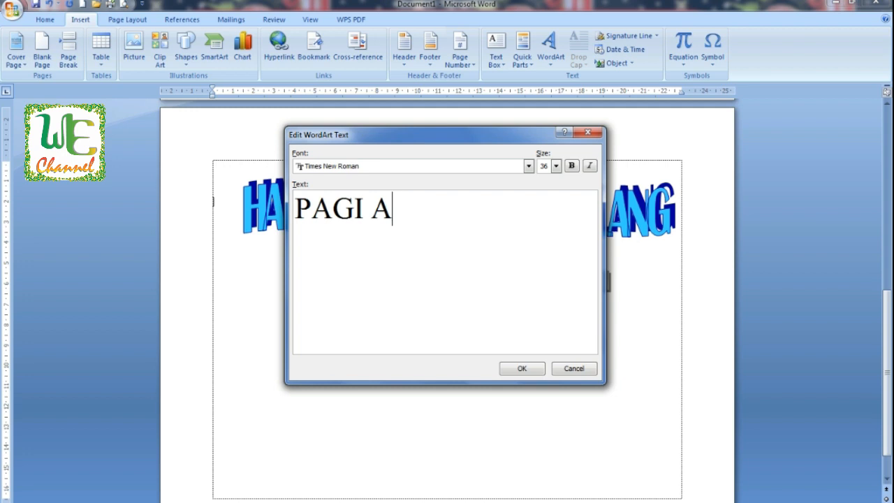
text(NGANG CERA)
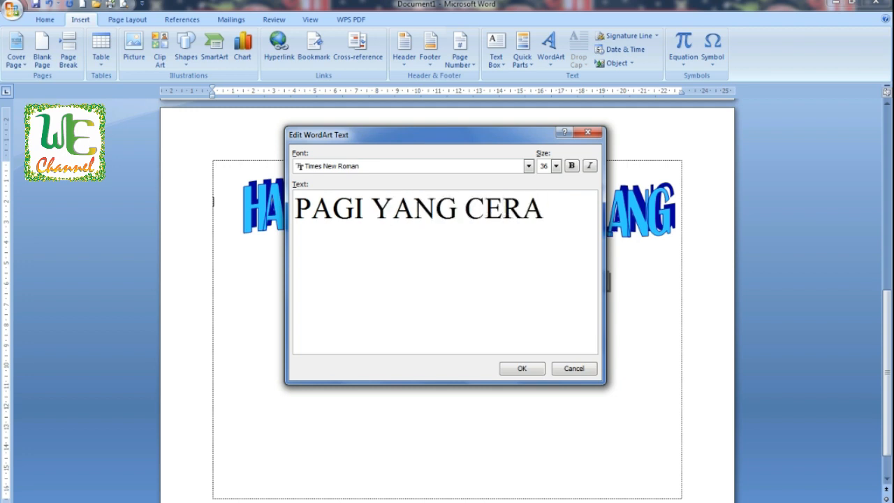
text(H)
click(520, 369)
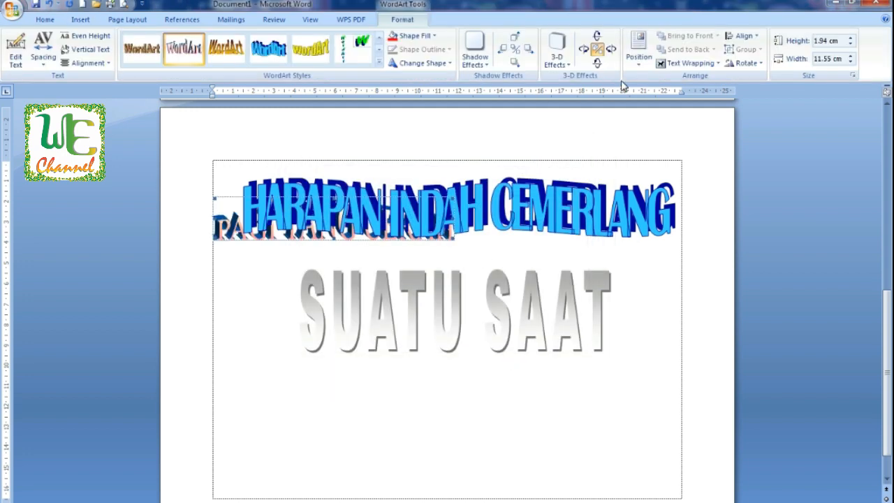
Step: Set the PAGI YANG CERAH WordArt to float, move it below SUATU SAAT and enlarge it to about 4 × 14.6 cm
click(690, 62)
click(705, 137)
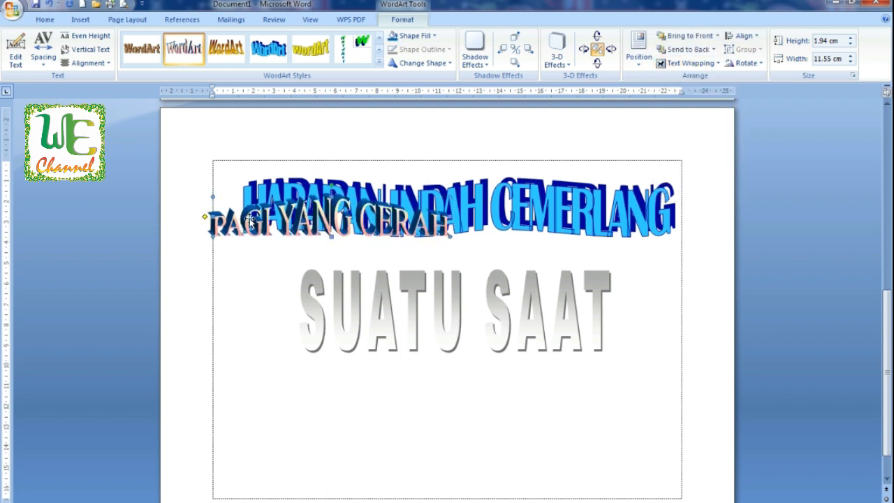
drag(368, 417, 368, 417)
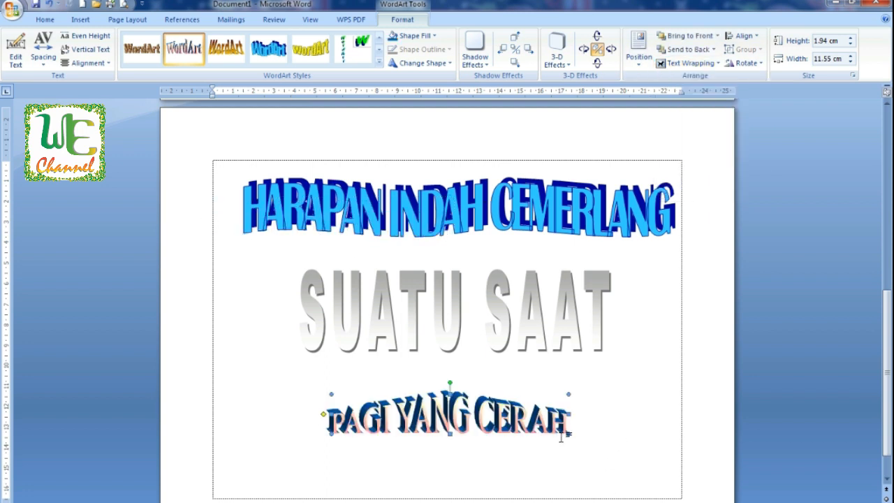
drag(607, 459, 631, 475)
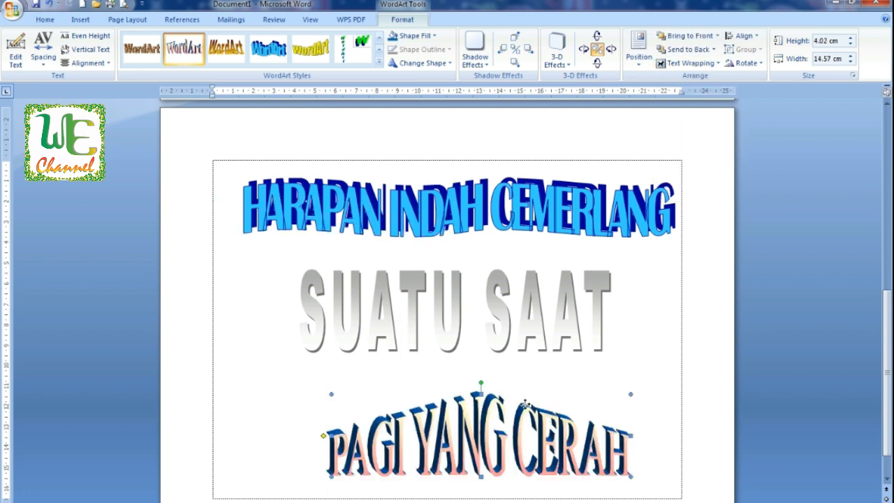
drag(525, 403, 504, 395)
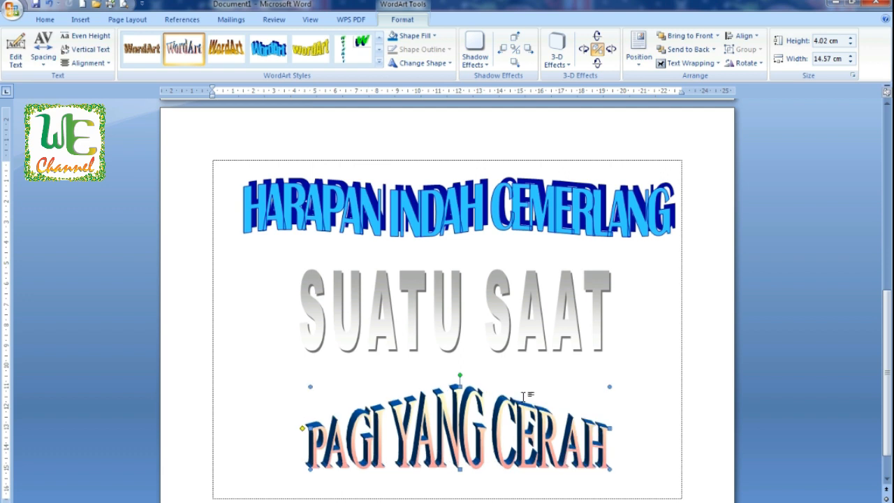
Step: Try several fill colours on the PAGI YANG CERAH WordArt
click(434, 36)
click(403, 128)
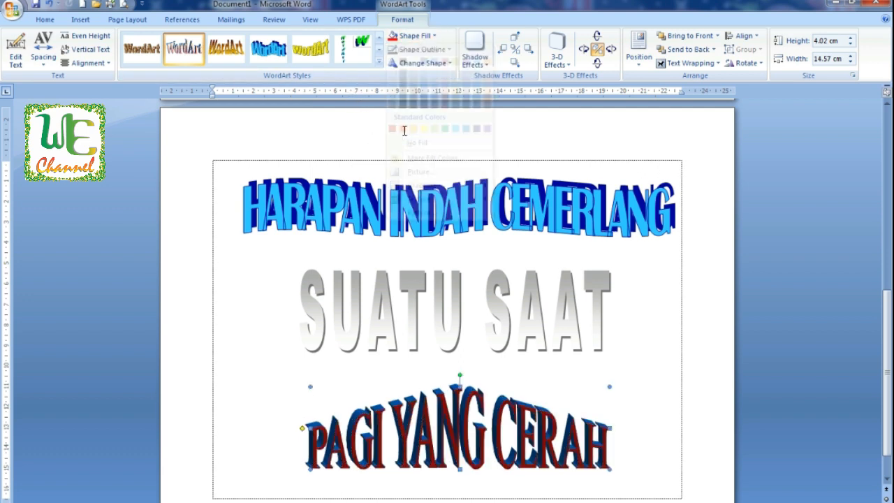
click(434, 37)
click(446, 72)
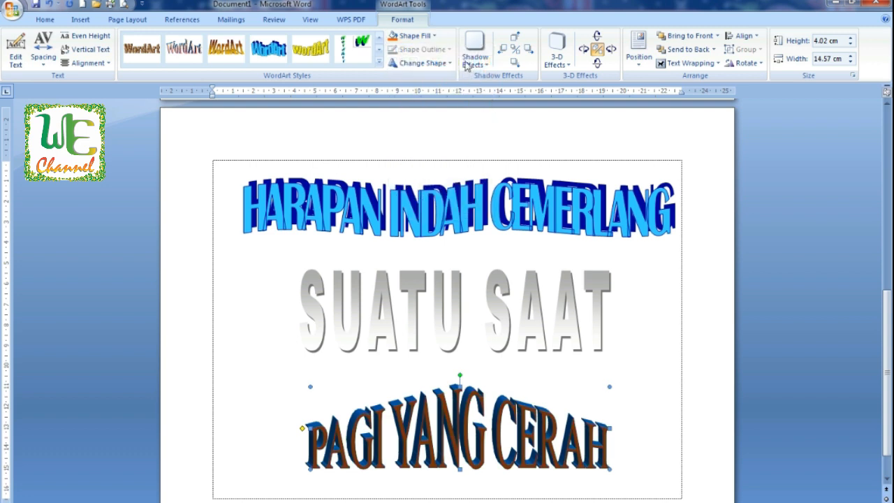
click(434, 36)
click(466, 72)
click(433, 36)
click(460, 63)
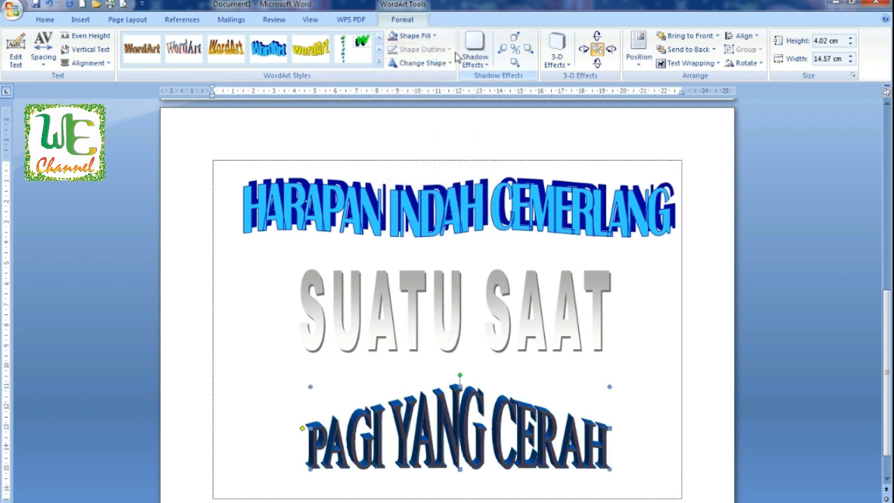
Step: Try a few warp shapes from the shape gallery on the PAGI YANG CERAH WordArt
click(438, 64)
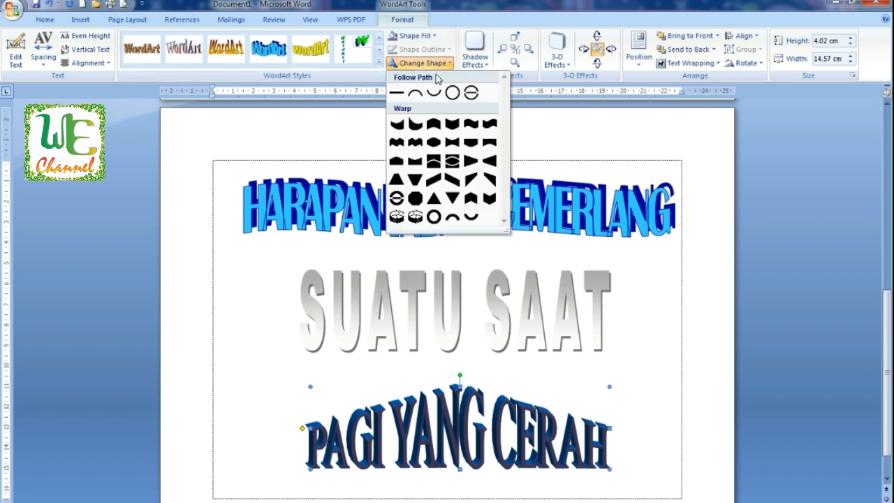
click(421, 137)
click(430, 64)
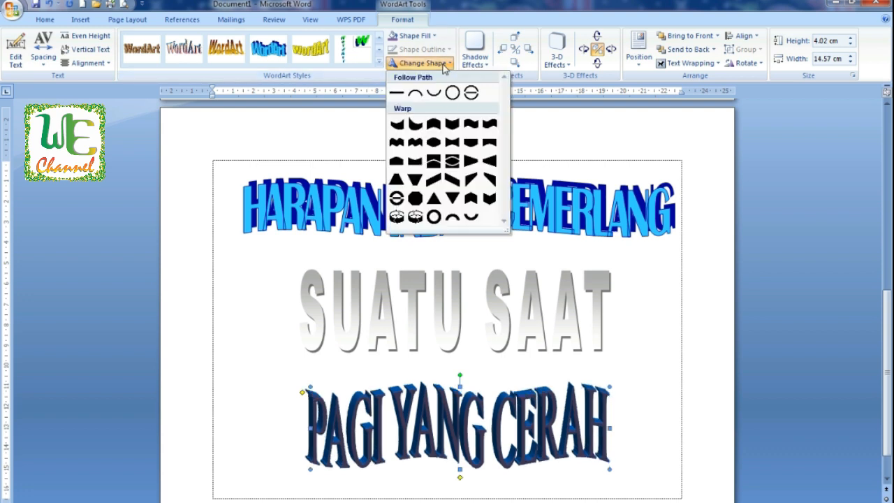
click(396, 185)
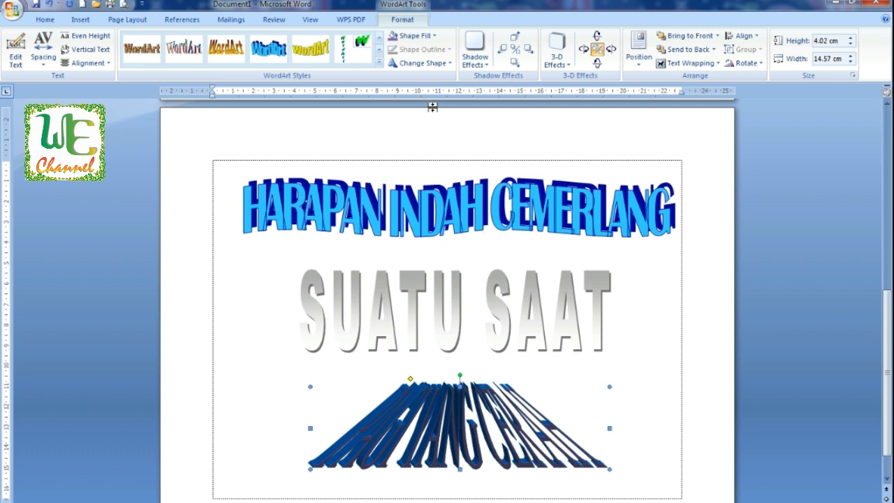
click(424, 63)
click(396, 125)
click(430, 63)
click(415, 125)
click(438, 64)
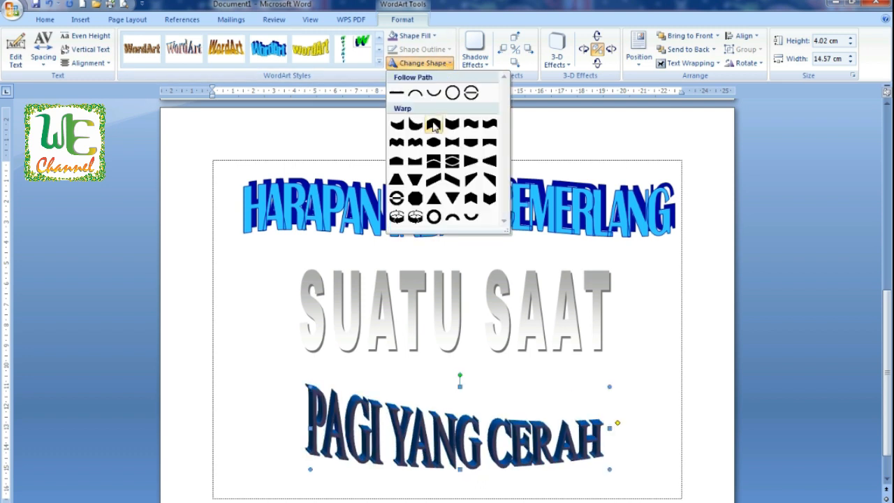
click(434, 126)
click(443, 64)
click(455, 125)
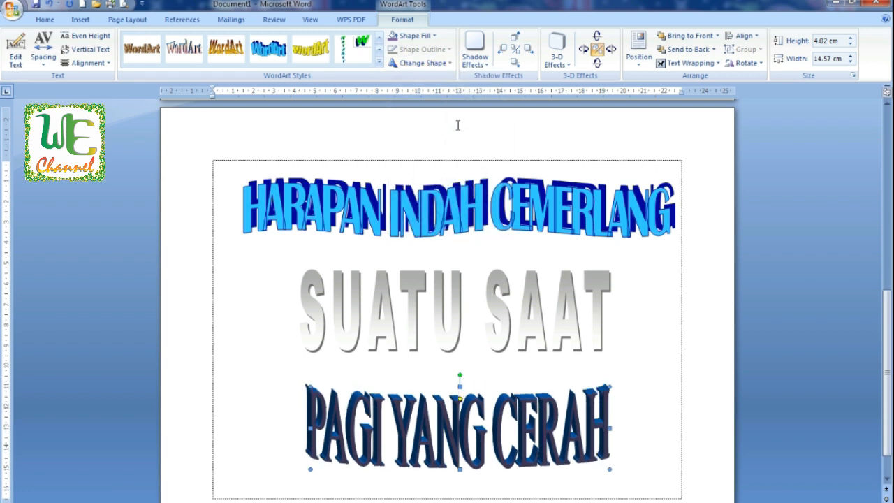
Step: Fill the PAGI YANG CERAH WordArt with dark red
click(433, 36)
click(403, 128)
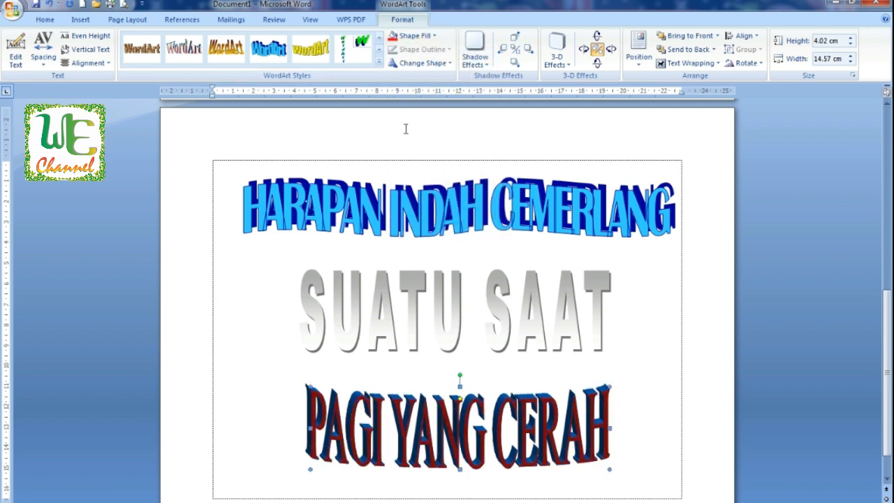
Step: Try a series of warp shapes from the middle rows of the gallery on PAGI YANG CERAH
click(418, 63)
click(436, 144)
click(418, 63)
click(447, 122)
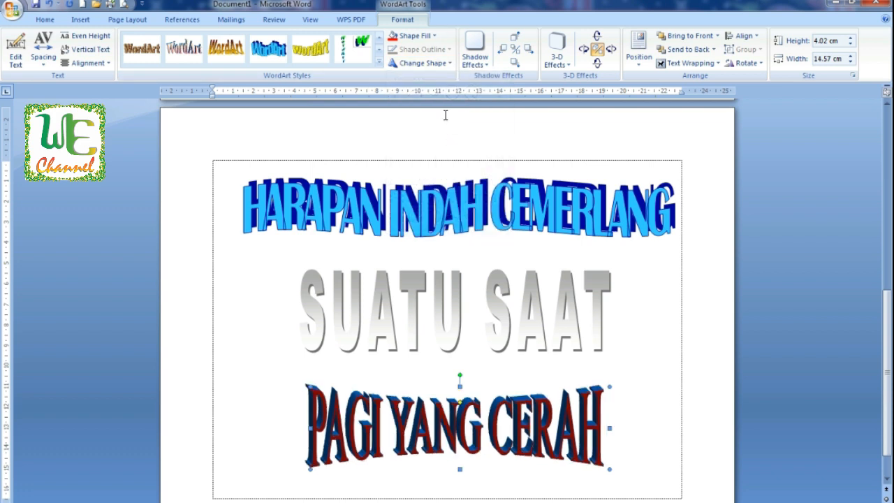
click(419, 63)
click(472, 143)
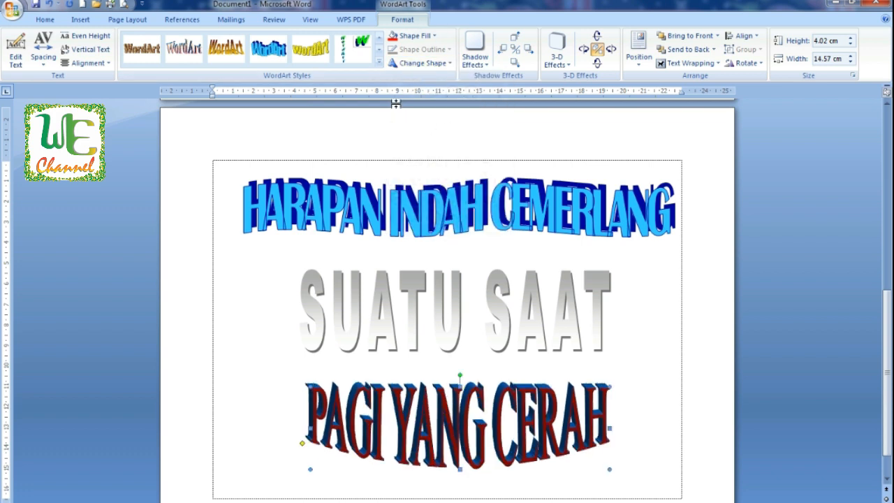
click(423, 63)
click(490, 143)
click(433, 64)
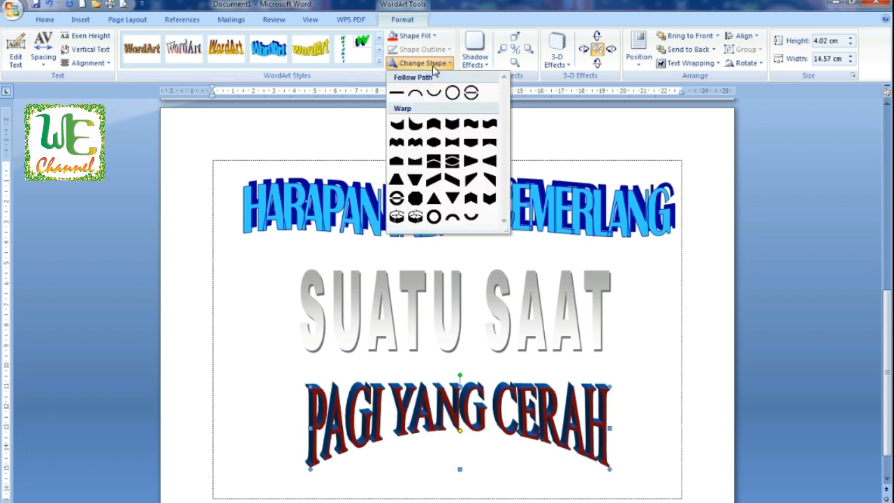
click(396, 162)
click(418, 64)
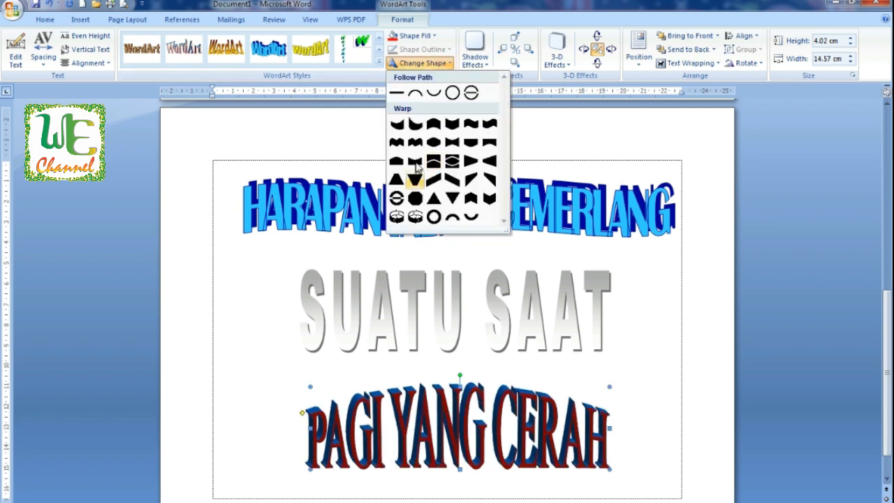
click(417, 165)
click(422, 63)
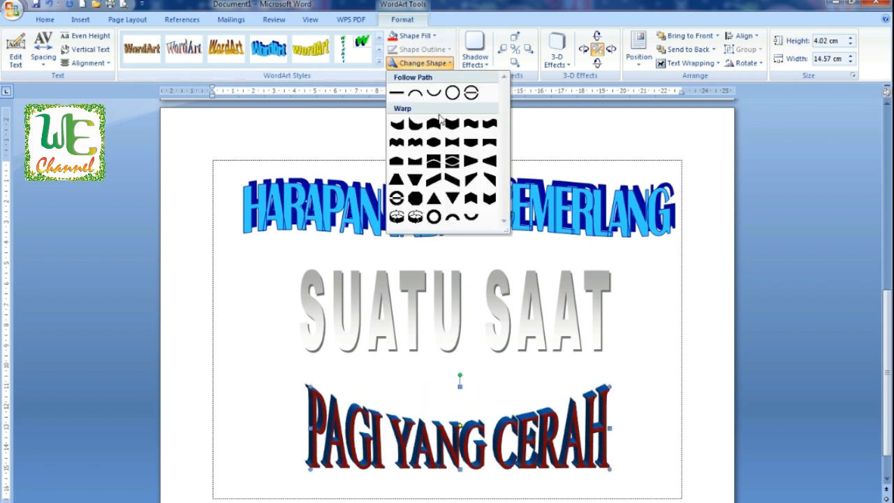
click(438, 162)
click(422, 63)
click(440, 65)
click(442, 67)
click(471, 162)
click(433, 65)
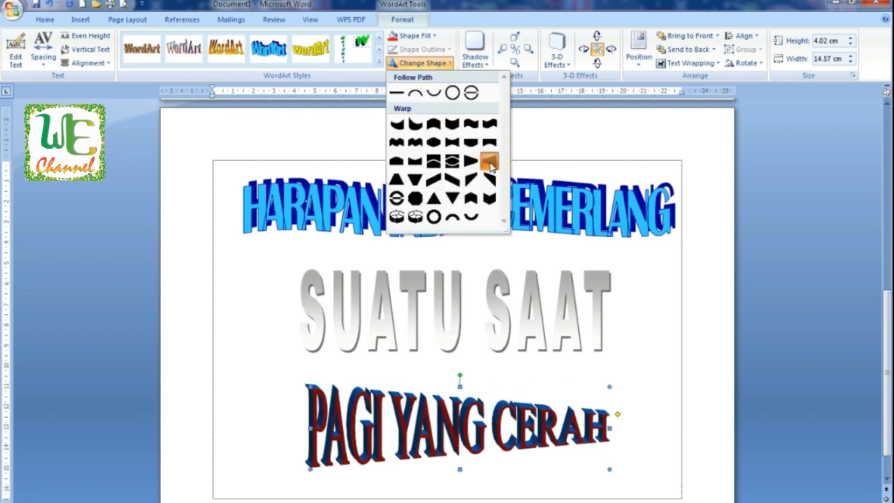
click(491, 165)
click(422, 63)
click(414, 92)
click(422, 63)
click(414, 179)
click(423, 63)
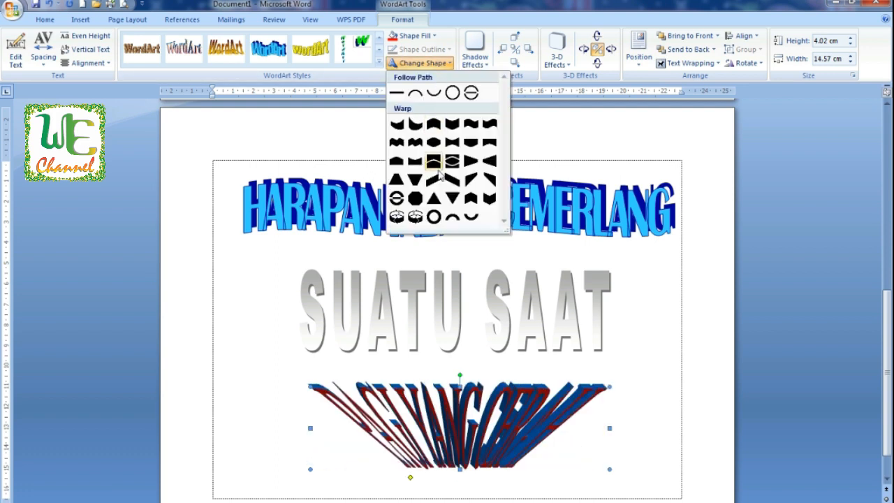
click(434, 178)
Step: Try the remaining warp and follow-path shapes, including circular ones, on PAGI YANG CERAH
click(444, 66)
click(453, 181)
click(433, 64)
click(471, 179)
click(426, 64)
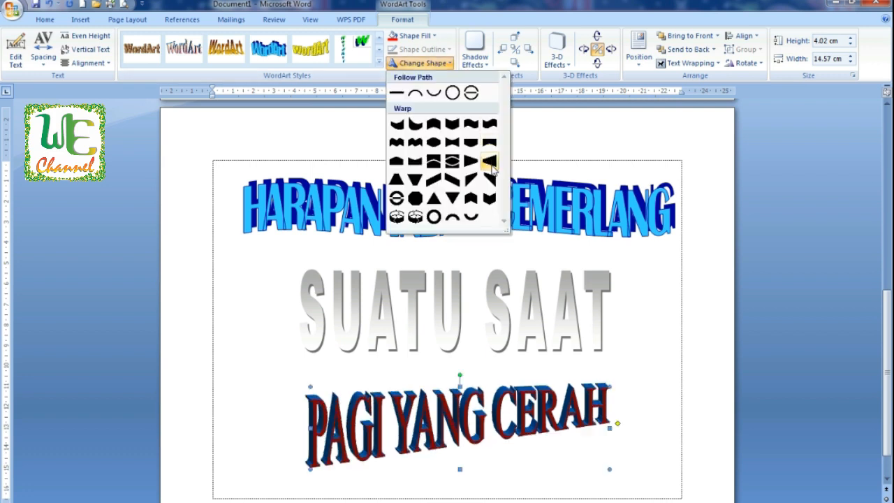
click(433, 142)
click(422, 63)
click(414, 197)
click(423, 63)
click(433, 124)
click(422, 63)
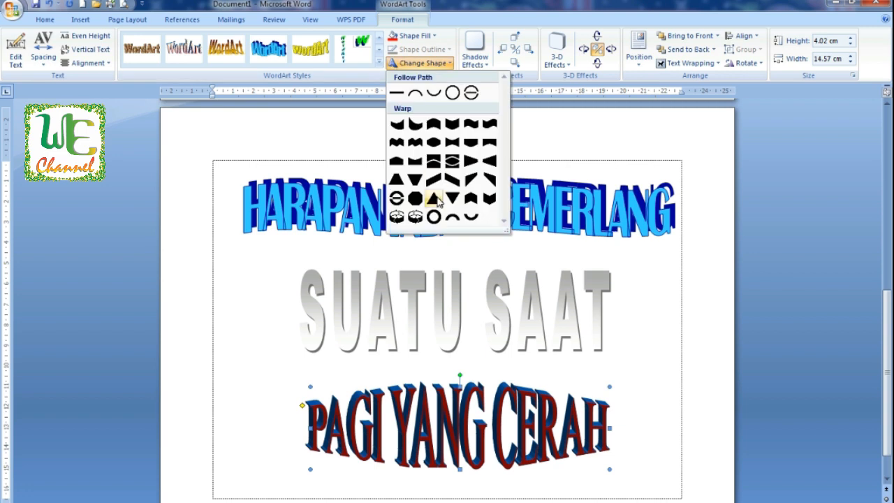
click(436, 200)
click(423, 63)
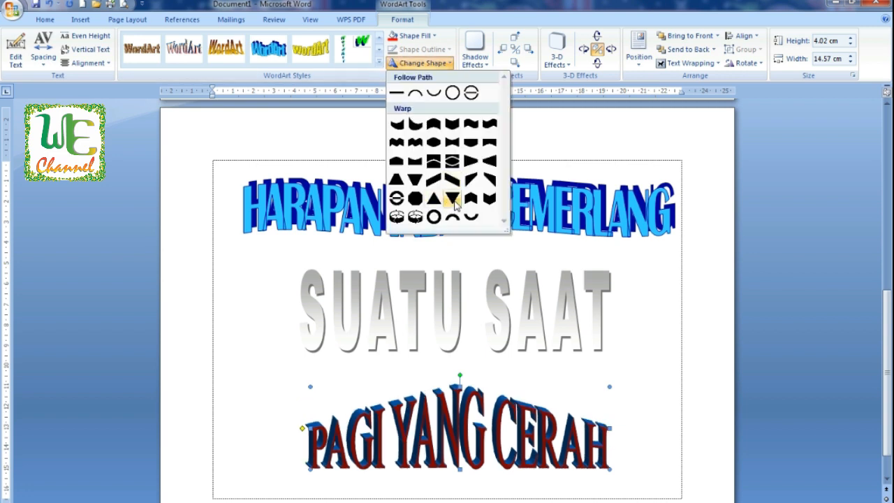
click(453, 198)
click(423, 63)
click(451, 160)
click(422, 63)
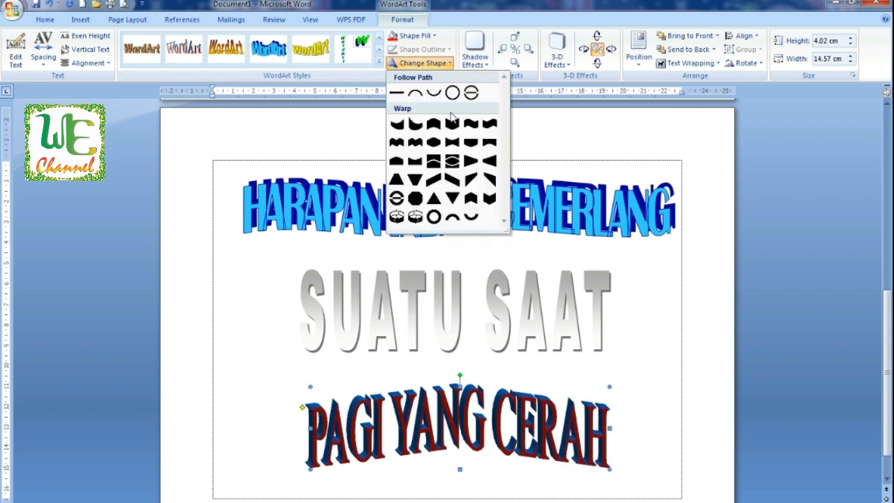
click(489, 199)
click(427, 64)
click(398, 218)
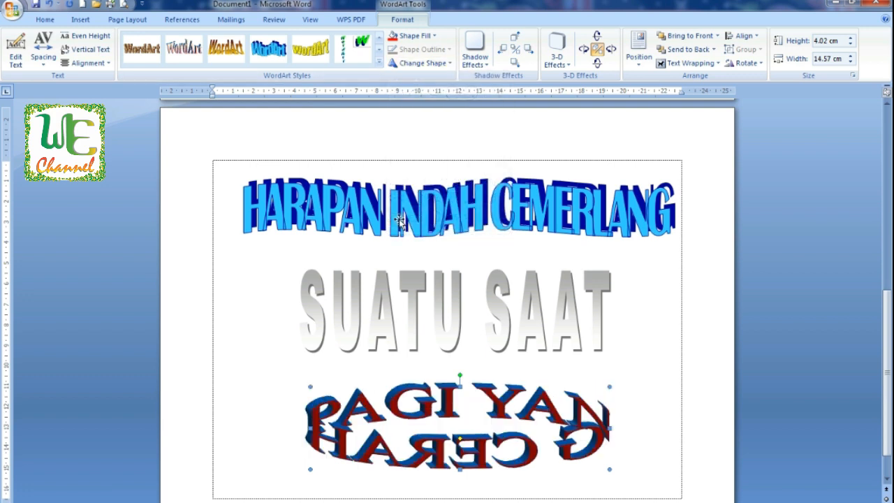
click(423, 63)
click(416, 218)
click(425, 63)
click(434, 217)
click(426, 62)
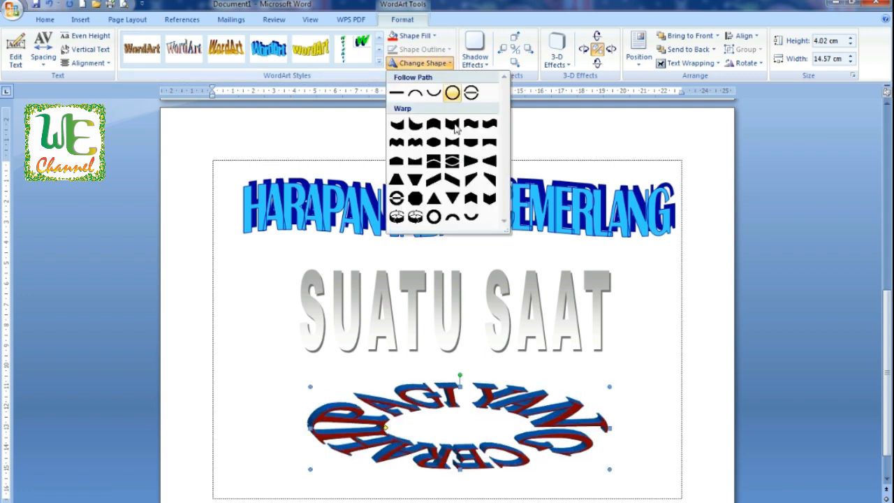
click(452, 218)
click(422, 63)
click(471, 217)
Step: Apply a warp shape that makes the PAGI YANG CERAH text grow larger toward the right
click(423, 63)
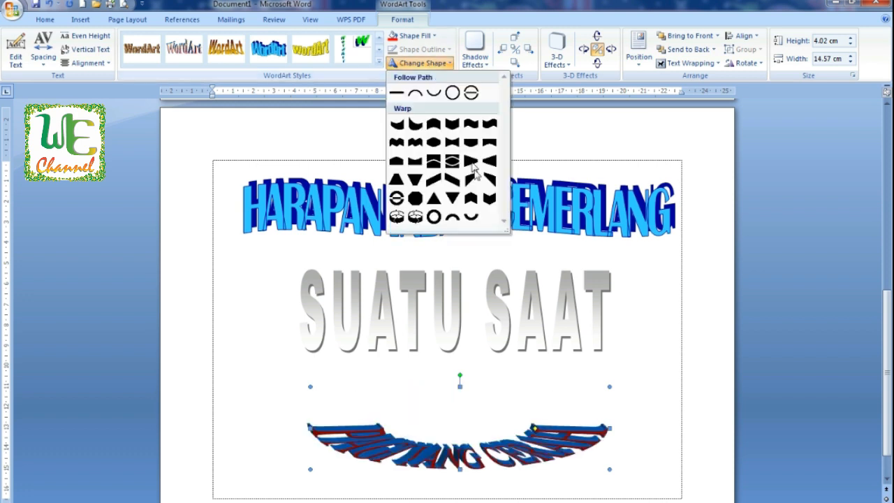
click(478, 176)
Step: Change the HARAPAN INDAH CEMERLANG WordArt to a warp shape tapering the letters smaller toward the right
click(642, 308)
click(544, 227)
click(447, 63)
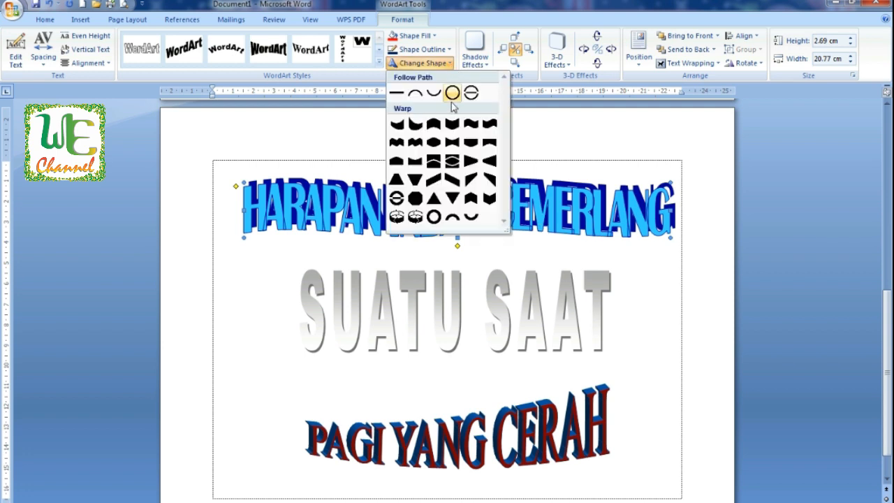
click(421, 123)
click(606, 305)
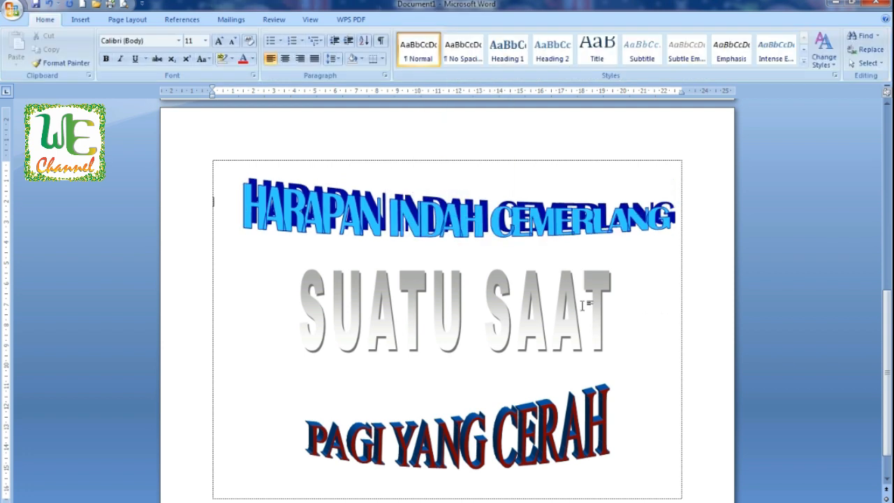
Step: Try several drop, perspective and additional shadow effects on the SUATU SAAT WordArt
click(355, 275)
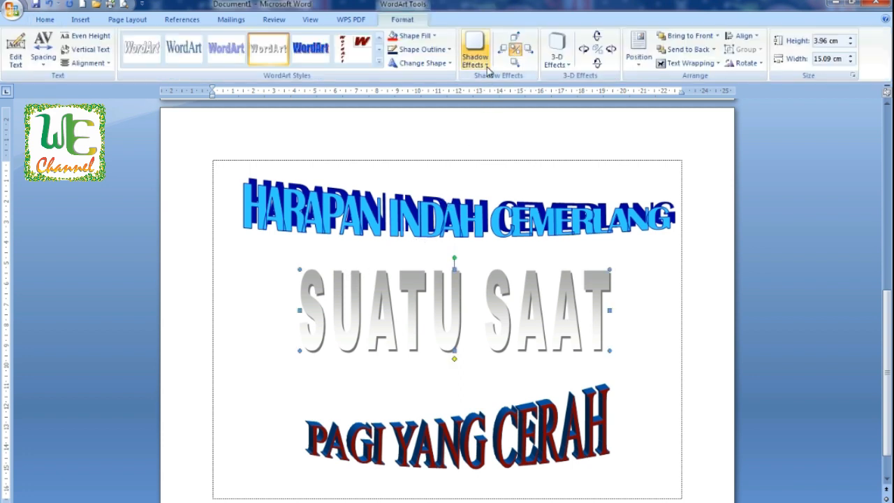
click(475, 49)
click(518, 146)
click(466, 59)
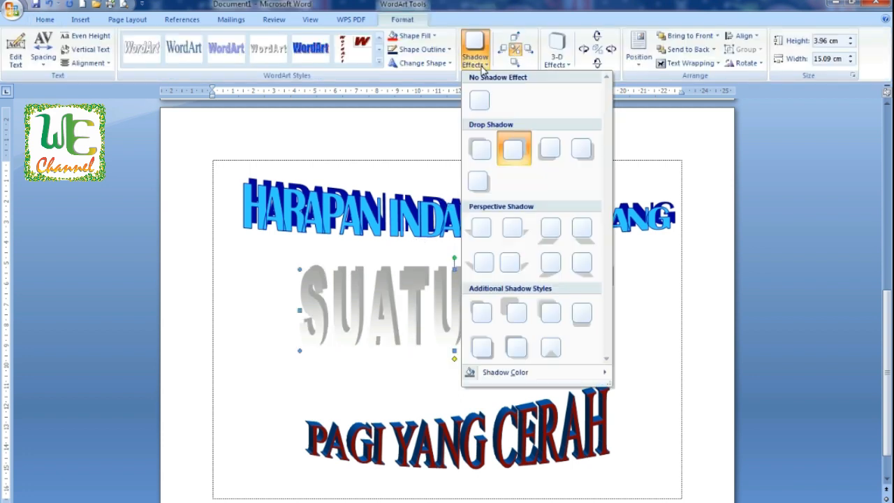
click(550, 228)
click(485, 64)
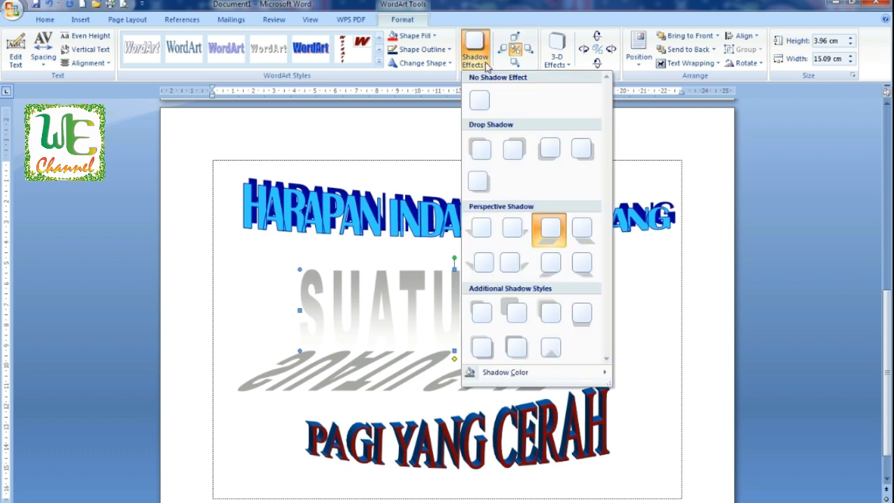
click(488, 310)
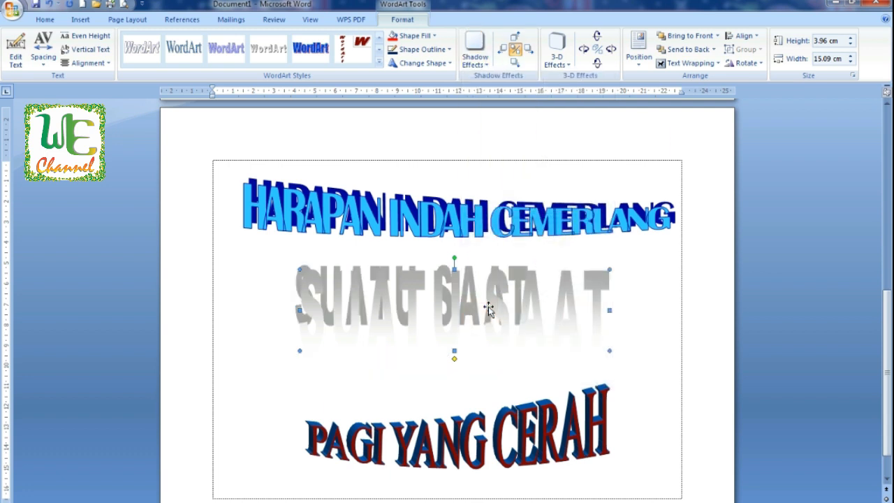
click(475, 49)
click(562, 310)
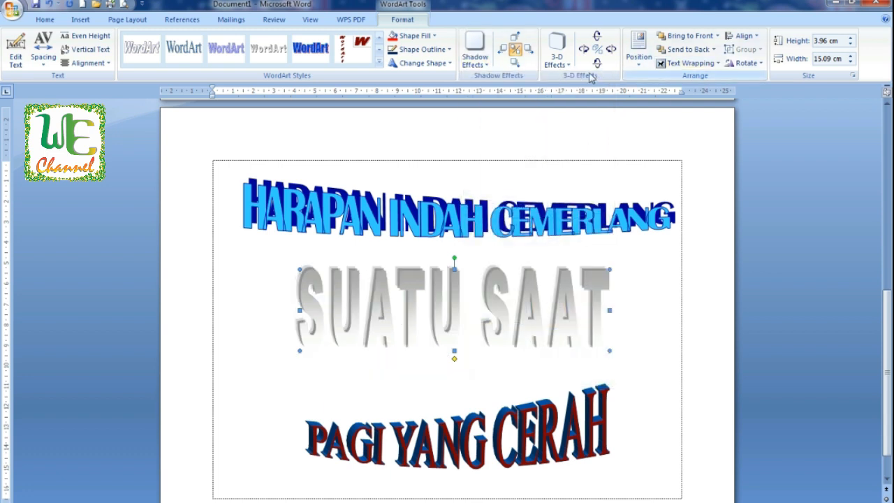
Step: Try three parallel 3-D effects on the SUATU SAAT WordArt
click(567, 65)
click(594, 147)
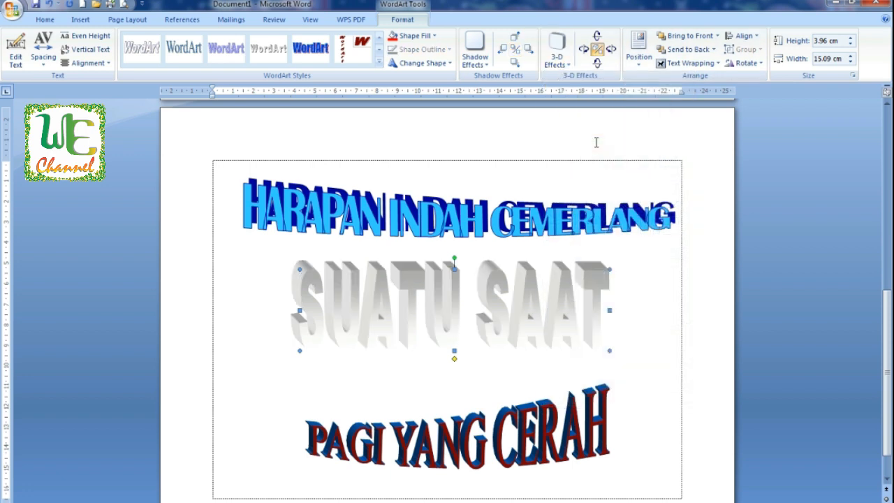
click(559, 60)
click(631, 148)
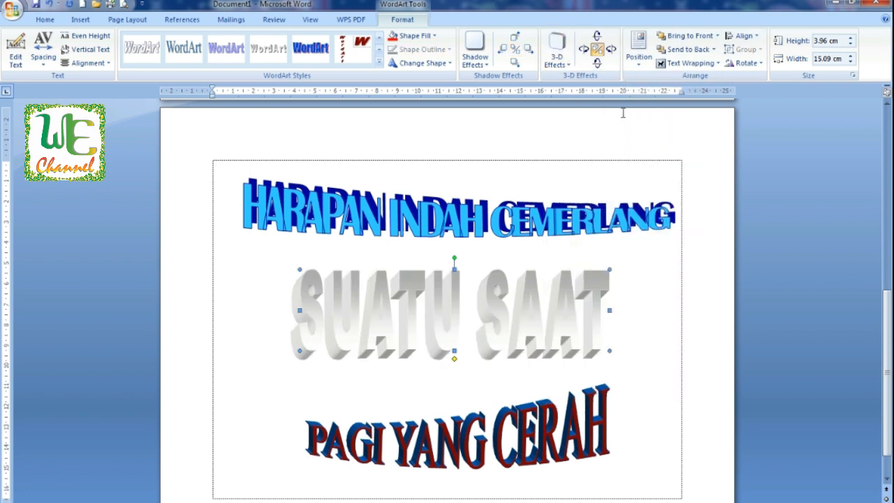
click(568, 61)
click(665, 150)
Step: Try several perspective 3-D effects on the SUATU SAAT WordArt
click(562, 65)
click(561, 195)
click(558, 60)
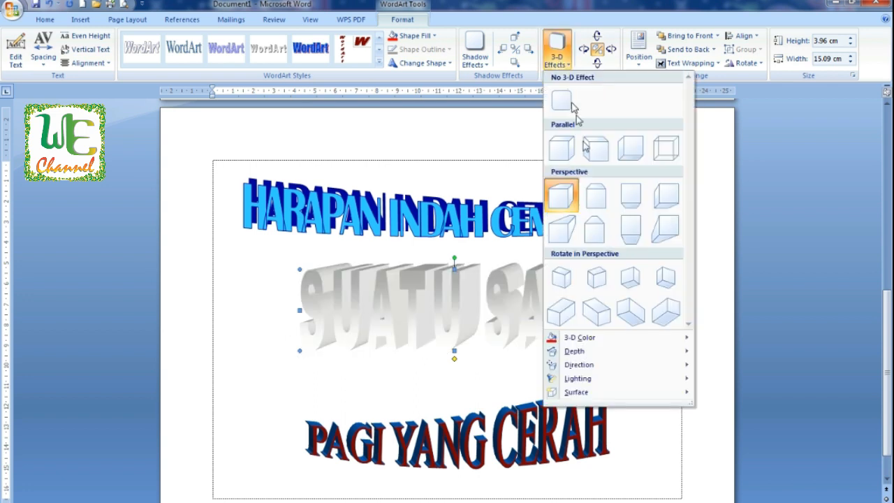
click(598, 236)
click(558, 60)
click(636, 227)
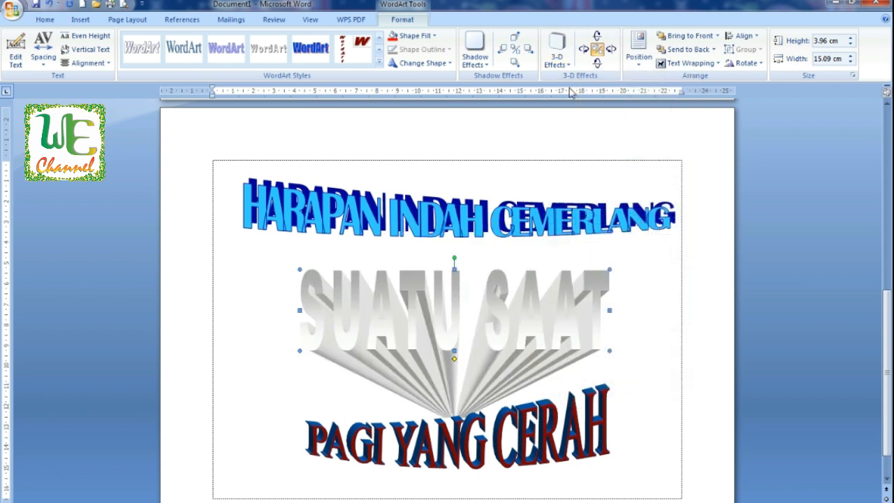
click(558, 59)
click(667, 231)
Step: Apply the first Rotate in Perspective 3-D effect to SUATU SAAT and set its 3-D colour to olive green
click(558, 60)
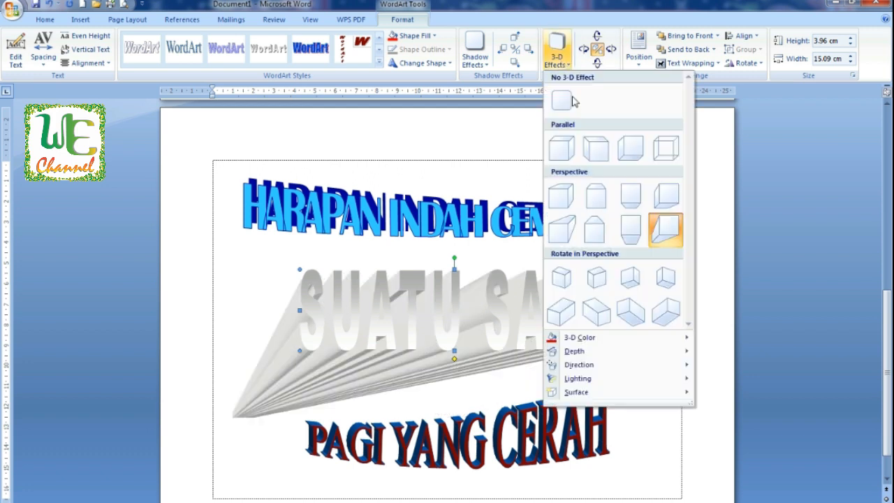
click(563, 280)
click(558, 59)
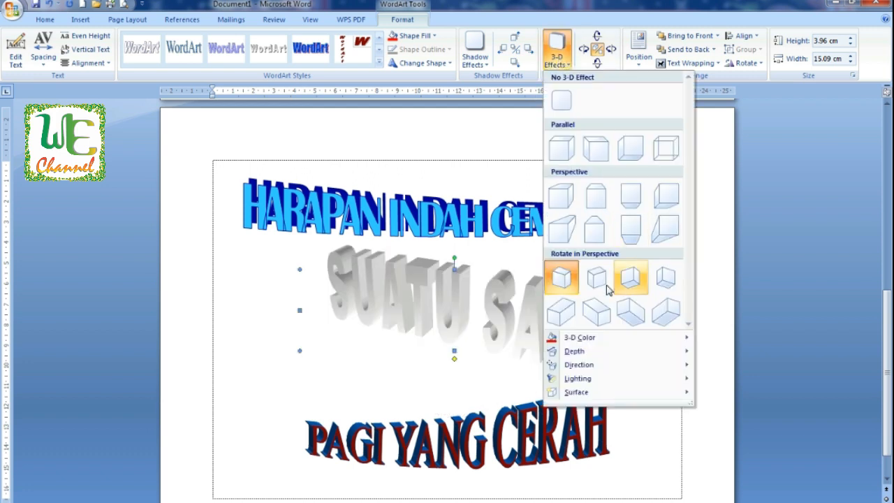
mouse_move(611, 342)
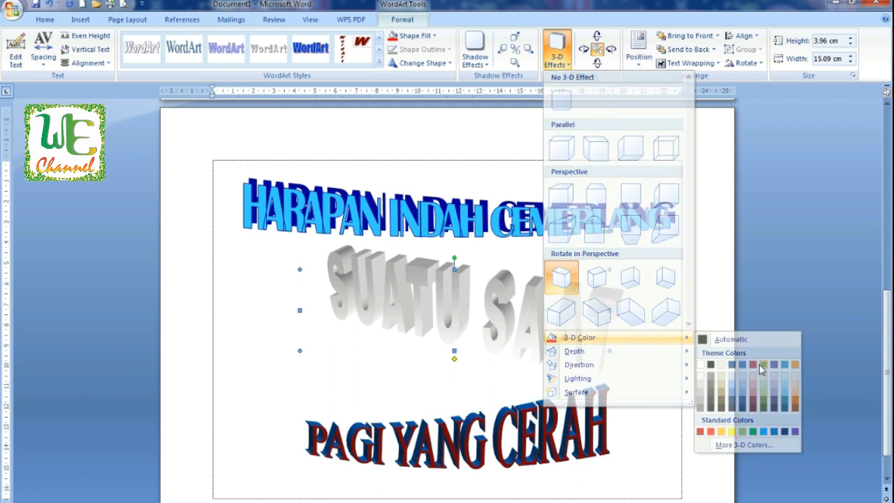
click(751, 364)
Step: Set the 3-D lighting of SUATU SAAT to shine from the top
click(558, 59)
mouse_move(665, 350)
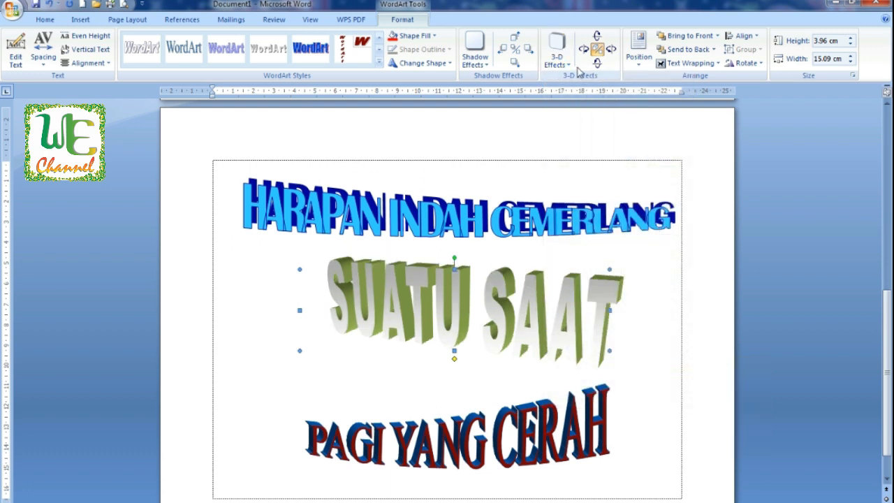
click(556, 51)
mouse_move(636, 384)
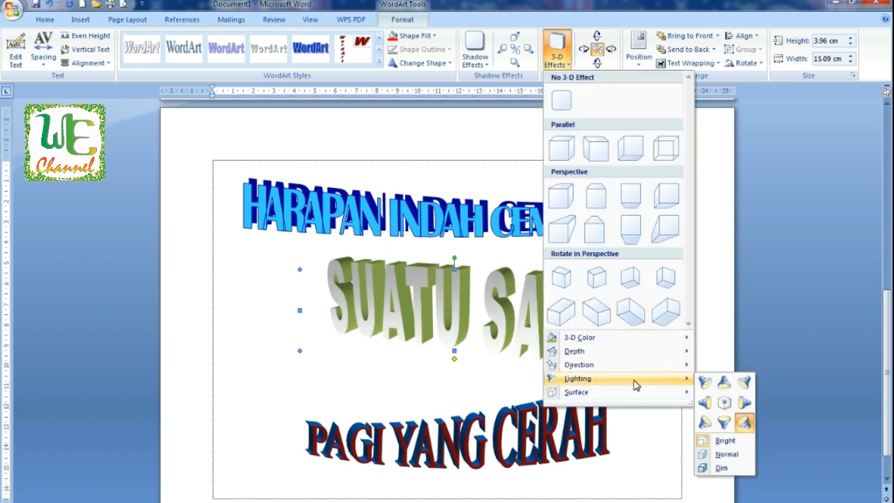
click(724, 382)
Step: Try Matte, Metal and Wire Frame 3-D surfaces on SUATU SAAT, finishing with Matte
click(557, 50)
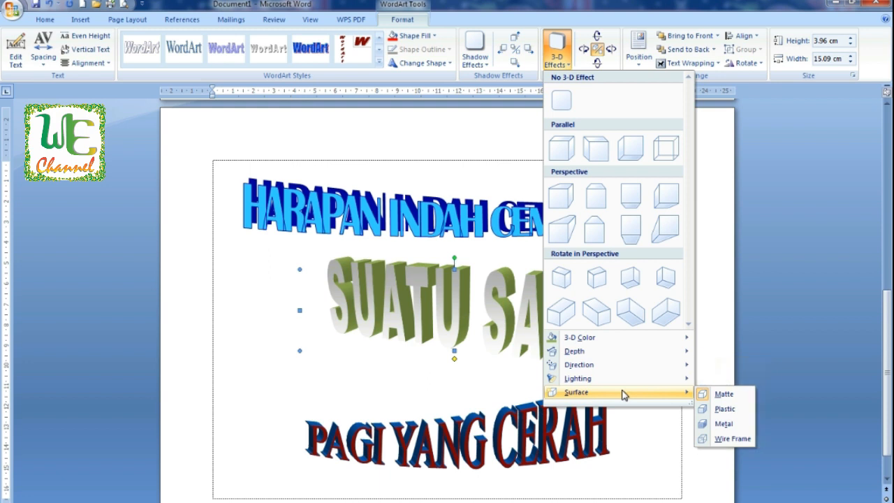
click(719, 394)
click(562, 66)
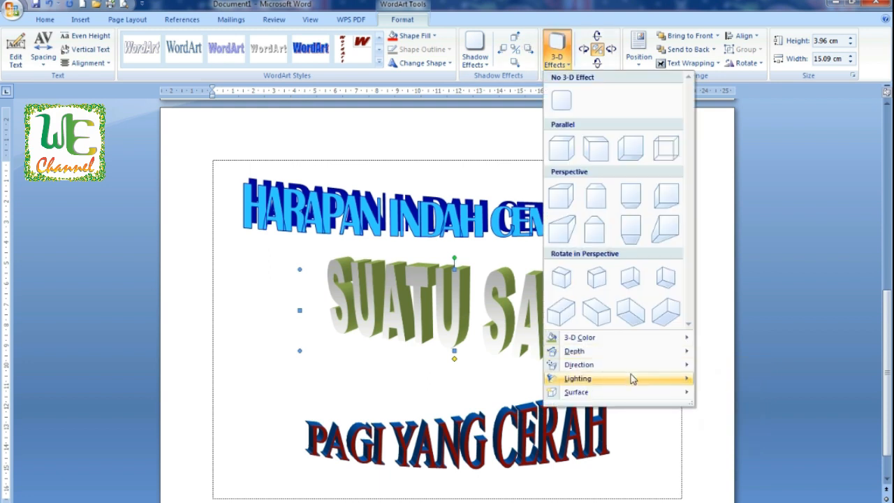
mouse_move(646, 391)
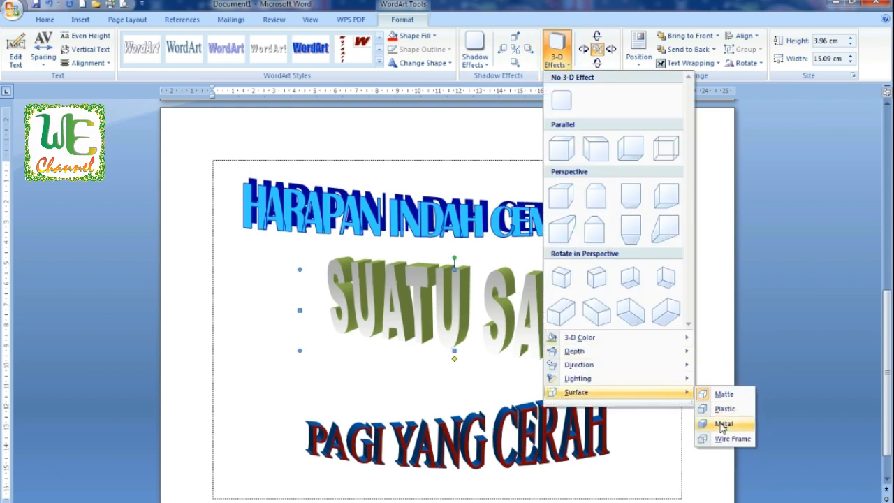
click(723, 423)
click(557, 52)
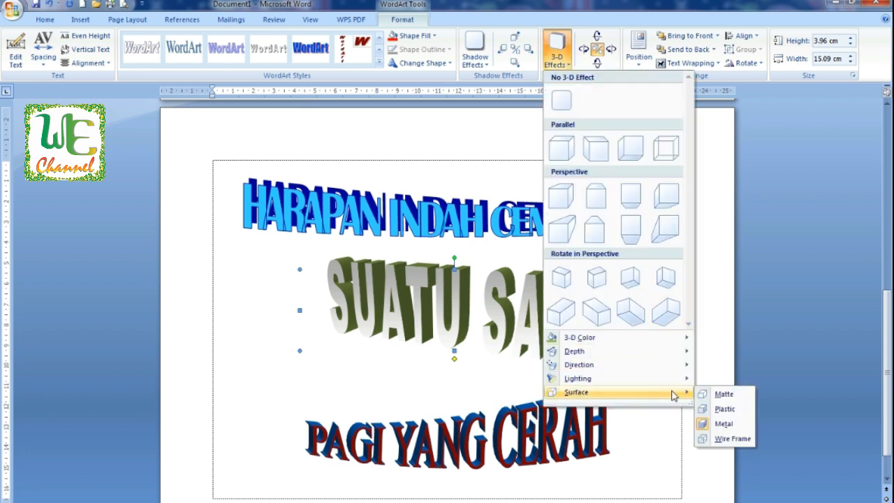
click(726, 439)
click(556, 52)
mouse_move(680, 392)
click(720, 396)
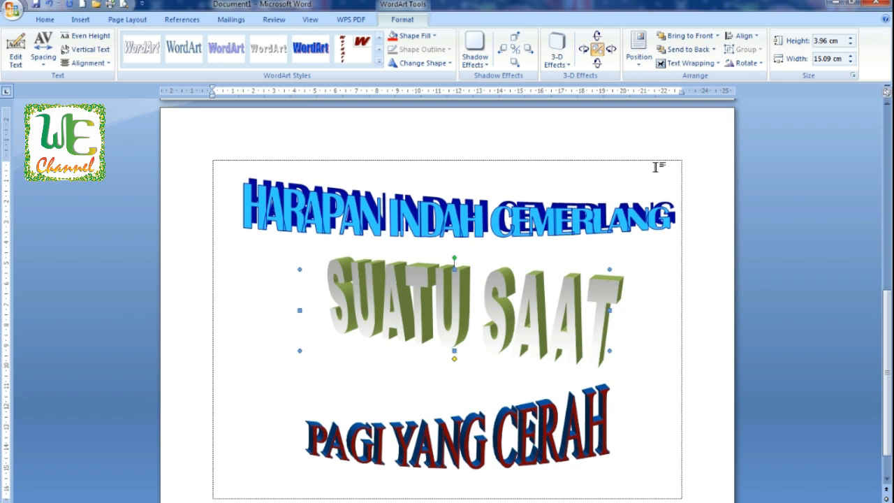
click(657, 167)
click(440, 389)
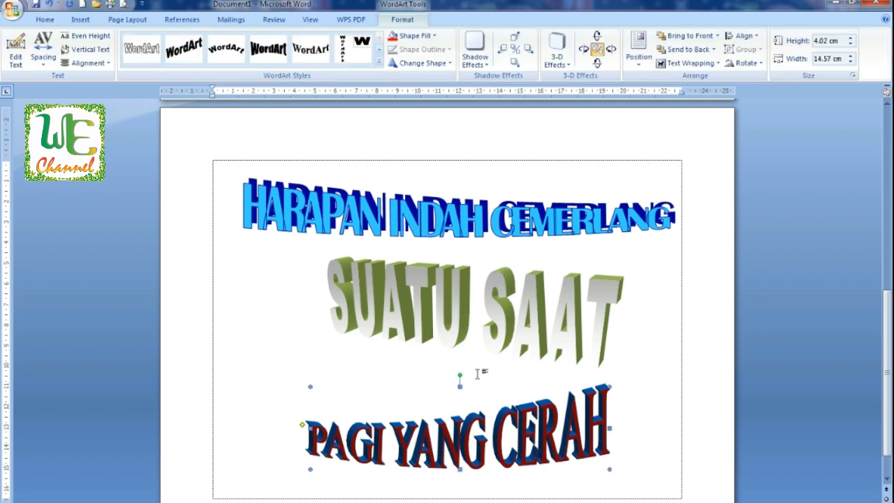
click(168, 158)
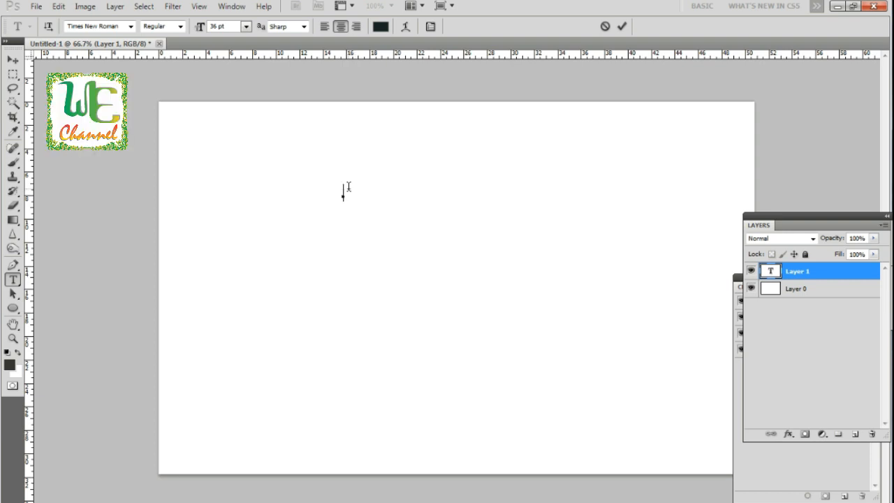
Step: In Photoshop, type the text HURUF MELENGKUNG and set it to Bell MT at 60 pt
text(HURU)
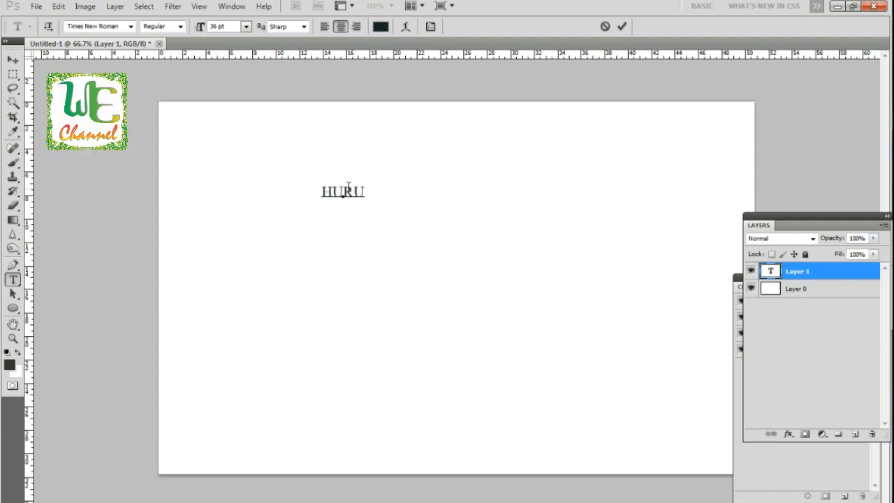
text(F MELENGKUNG)
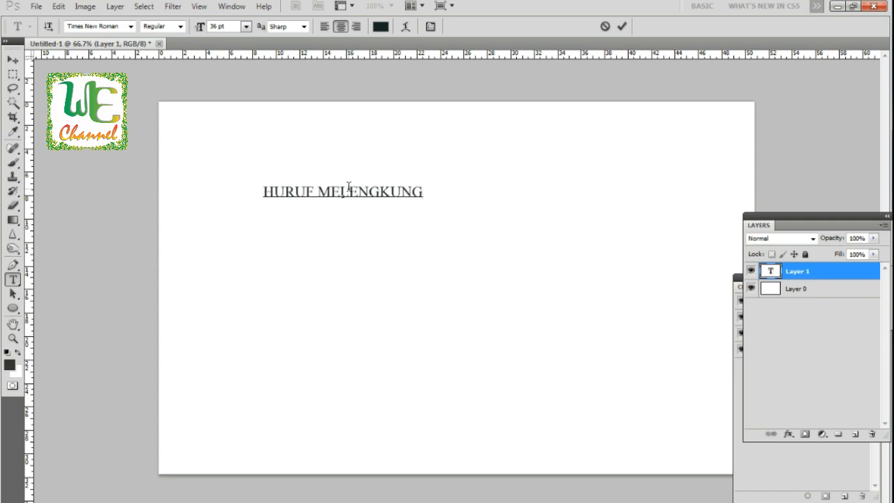
key(ctrl+a)
click(130, 26)
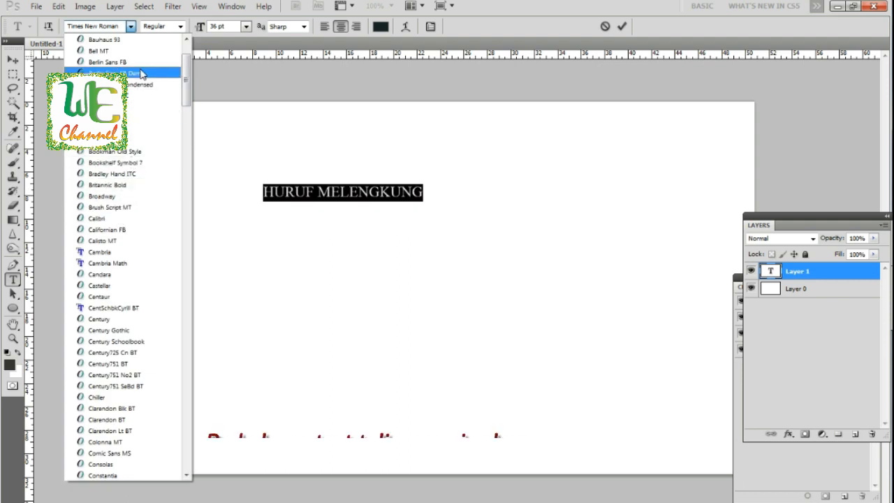
click(143, 51)
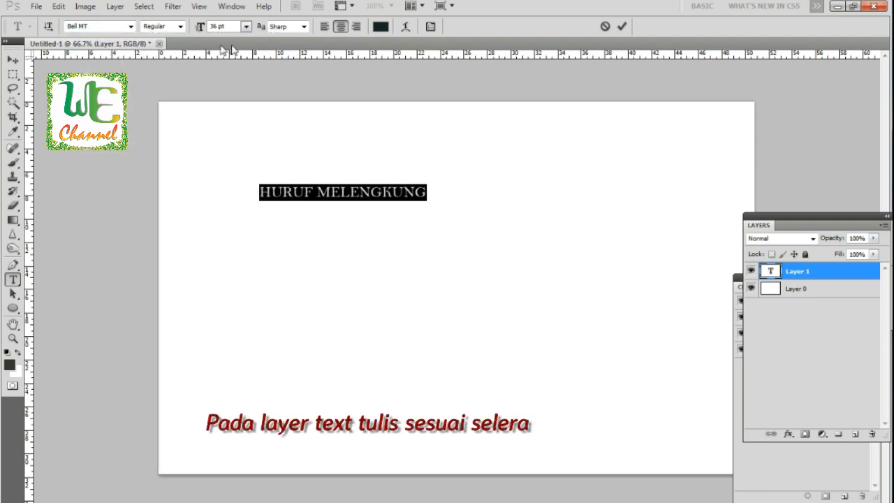
click(246, 26)
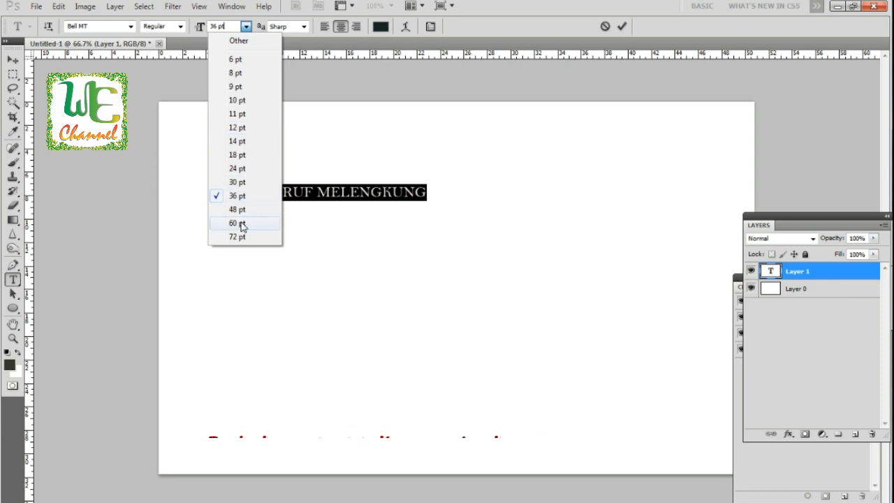
click(237, 223)
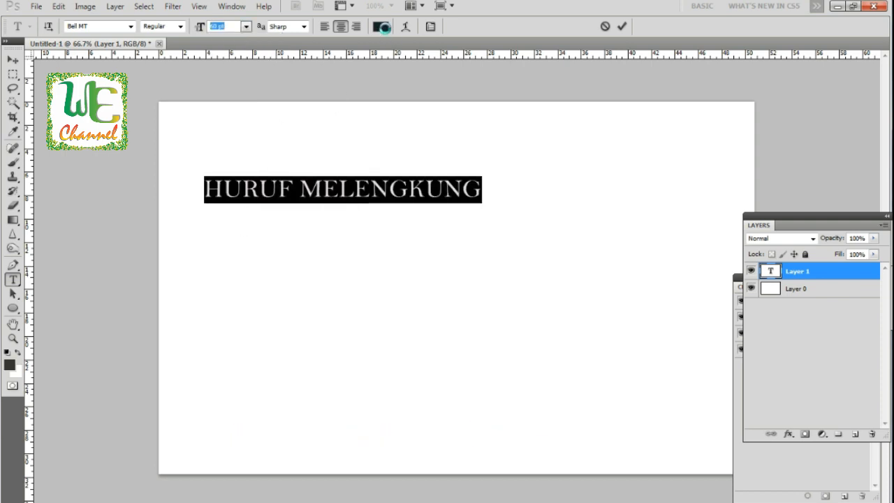
Step: Change the HURUF MELENGKUNG text colour to red
click(380, 26)
click(675, 251)
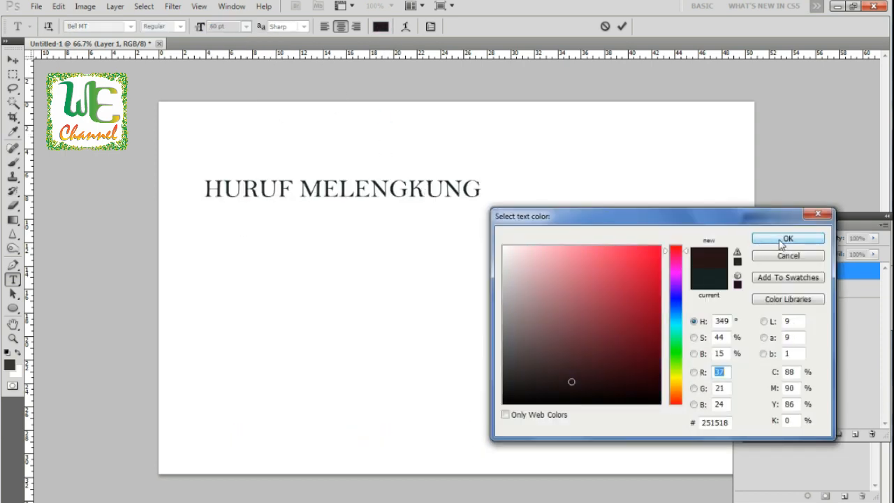
click(657, 251)
click(787, 240)
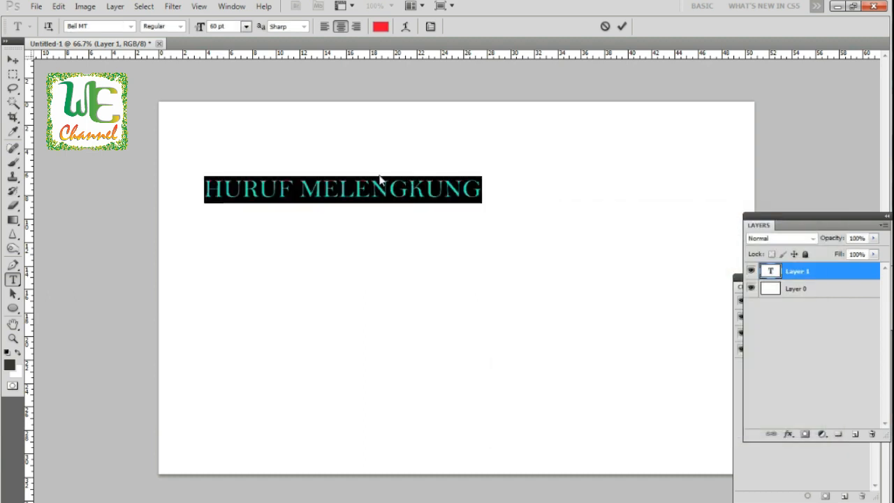
Step: Commit the text and move it toward the upper centre of the canvas
key(ctrl+Return)
key(v)
drag(293, 201, 473, 210)
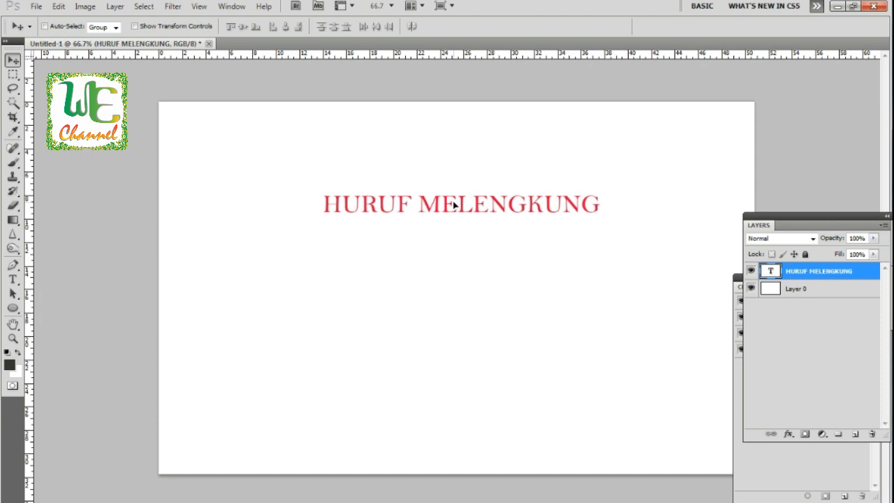
Step: Apply an Arc warp with +50% bend to the HURUF MELENGKUNG text
click(13, 280)
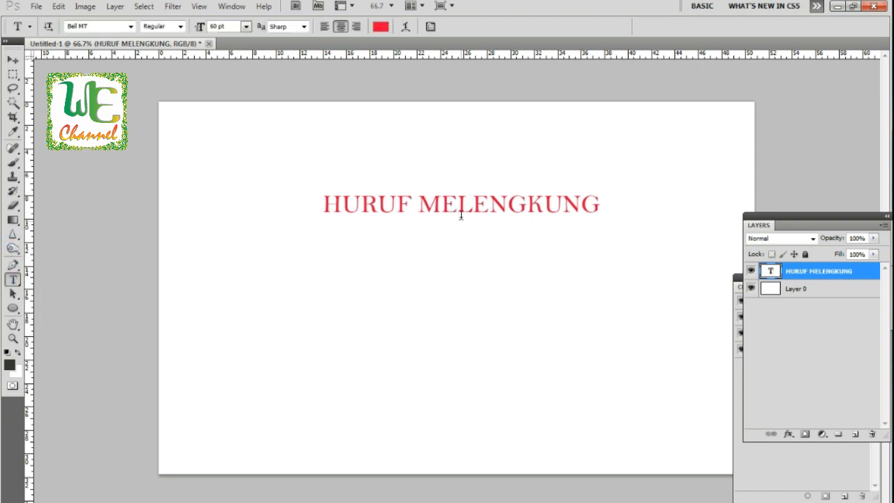
drag(332, 201, 601, 201)
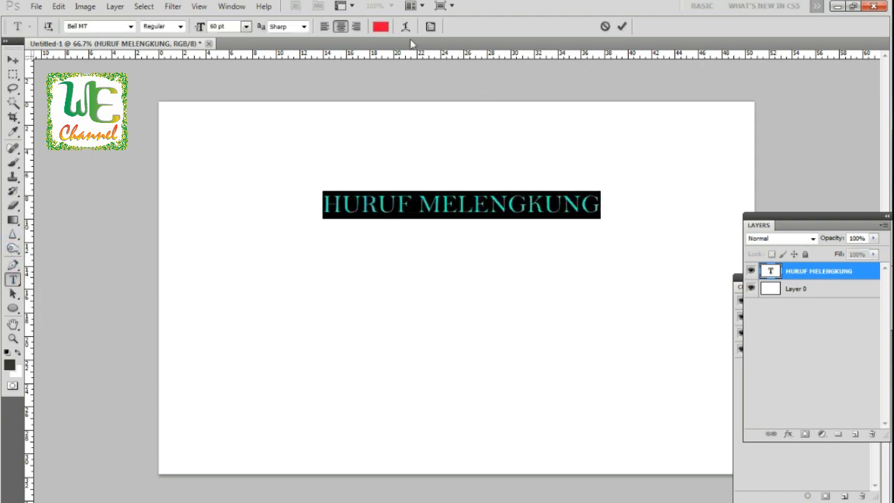
click(404, 27)
click(649, 136)
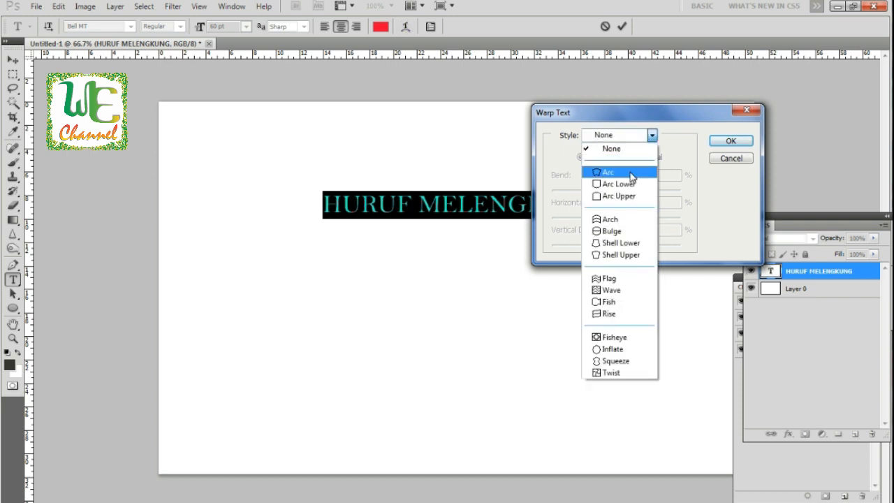
click(631, 176)
drag(628, 112, 244, 243)
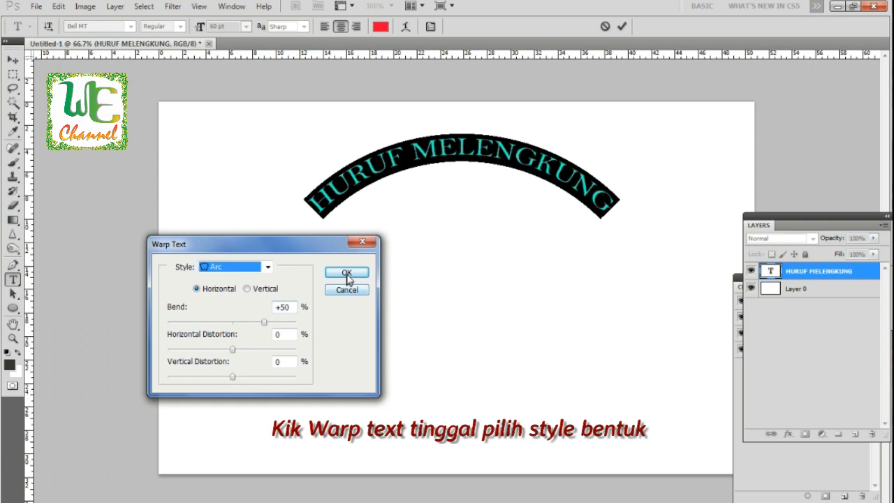
click(355, 276)
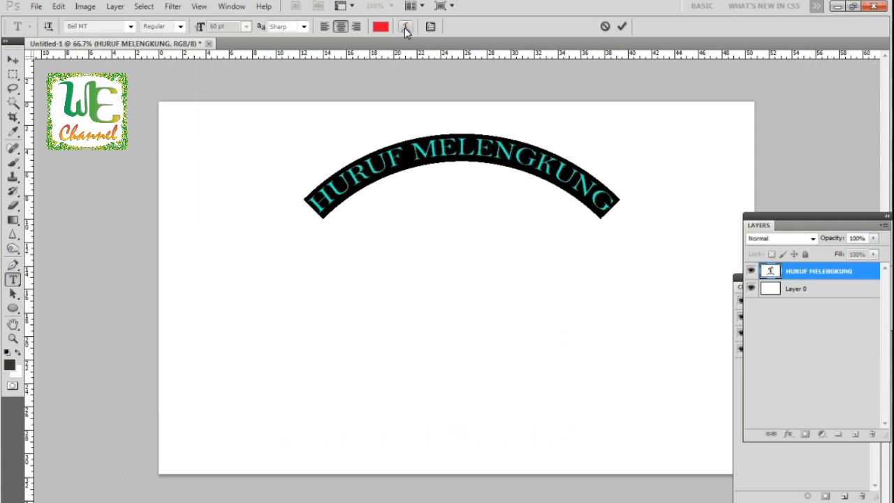
Step: Change the HURUF MELENGKUNG text warp to the Bulge style with +50% bend and commit it
click(405, 27)
click(266, 270)
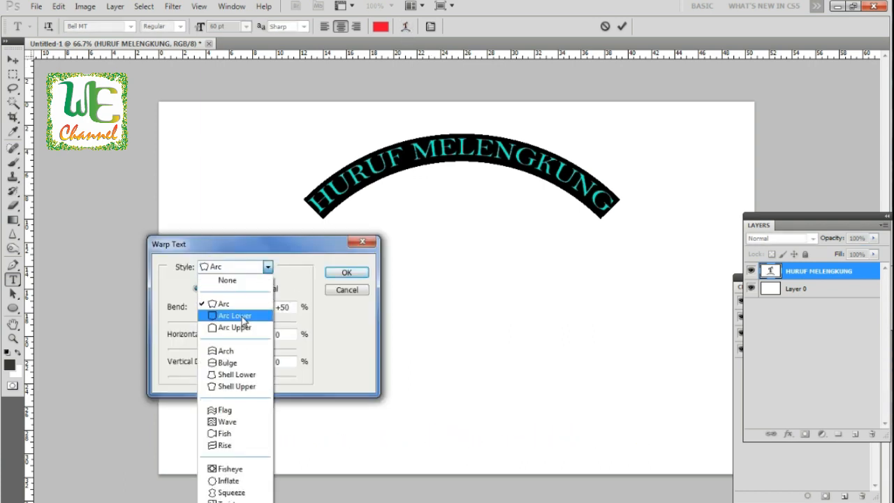
click(227, 314)
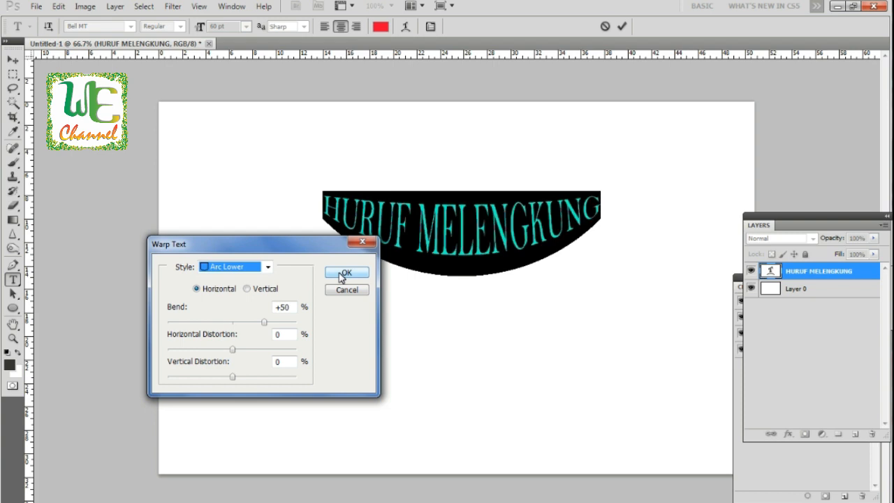
click(343, 274)
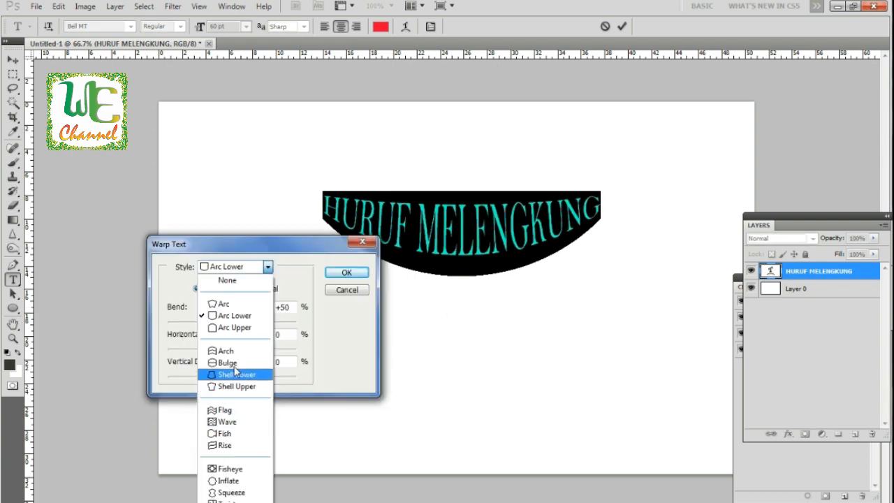
click(234, 363)
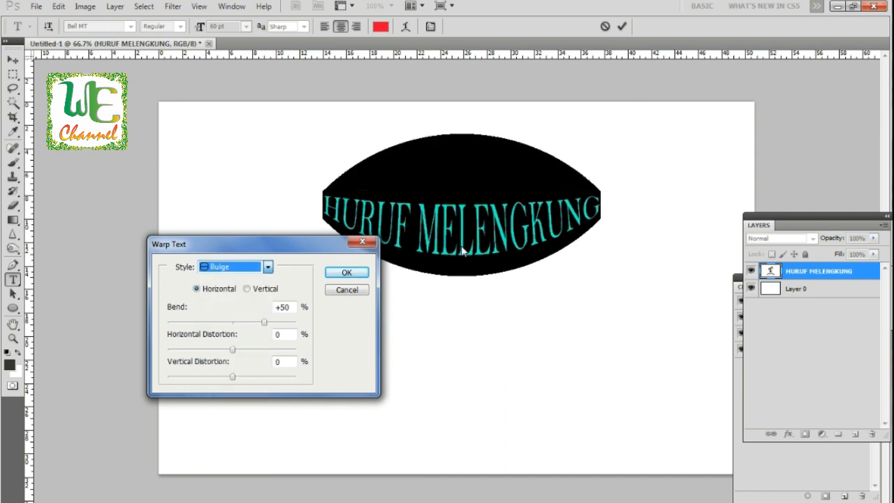
click(362, 272)
key(ctrl+Return)
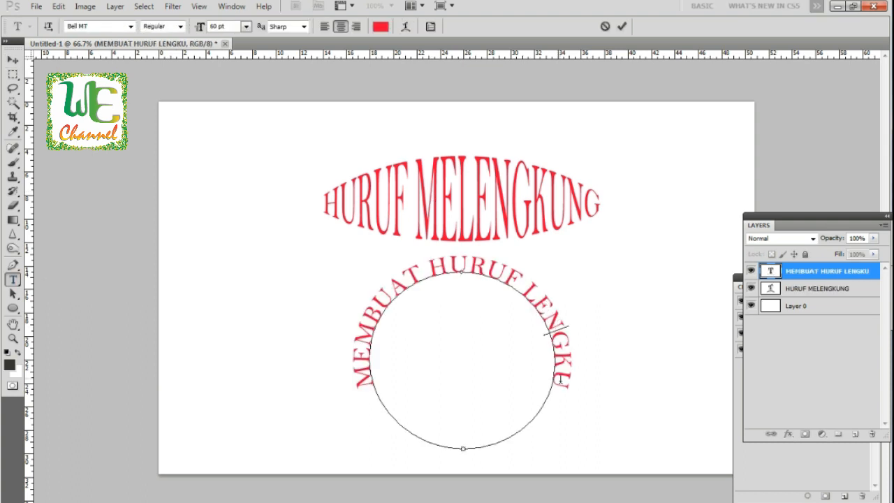
Step: Finish the text on the circular path so it reads MEMBUAT HURUF LENGKUNG, then commit it
click(560, 381)
text(G)
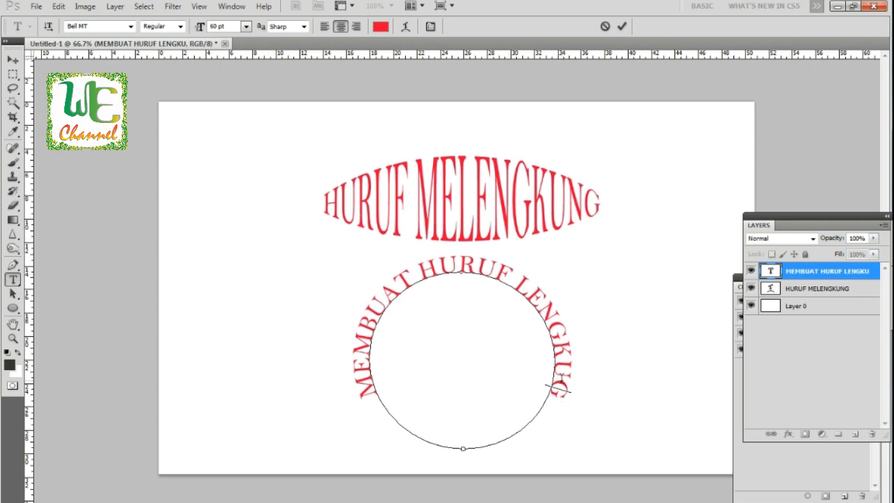
click(559, 385)
text(N)
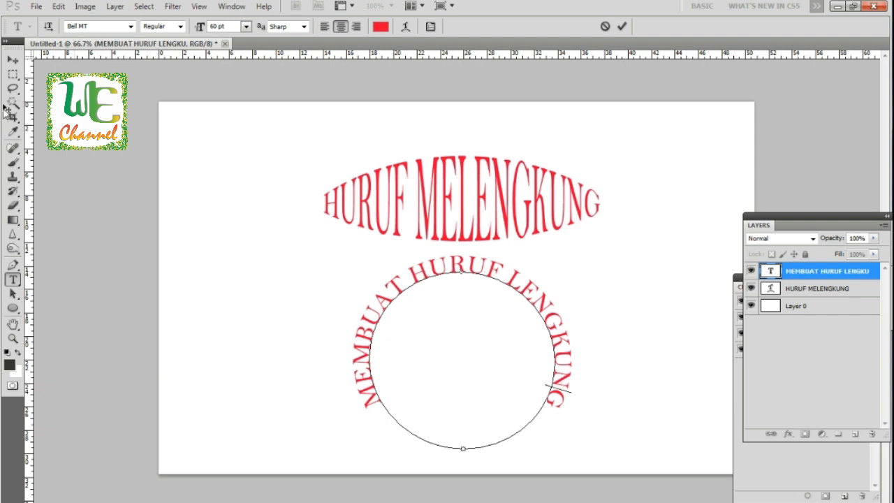
click(12, 60)
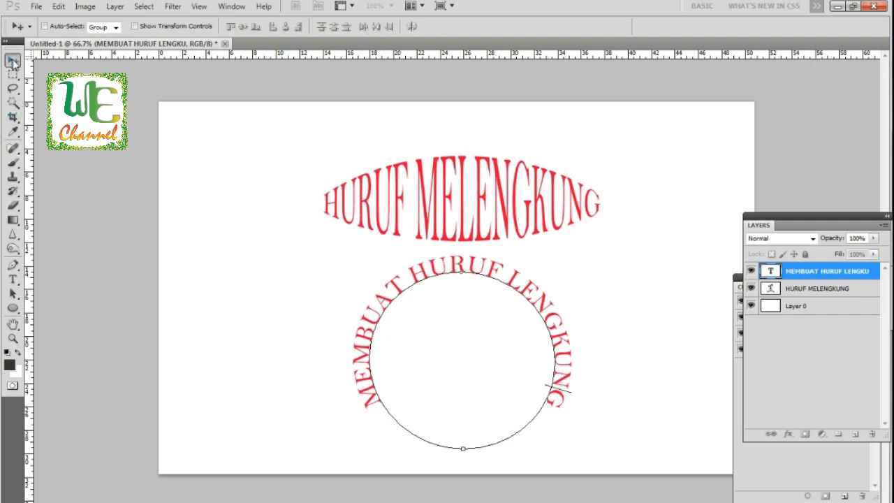
Step: Delete the HURUF MELENGKUNG layer and move the curved MEMBUAT HURUF LENGKUNG text higher on the canvas
click(798, 298)
drag(825, 292, 871, 434)
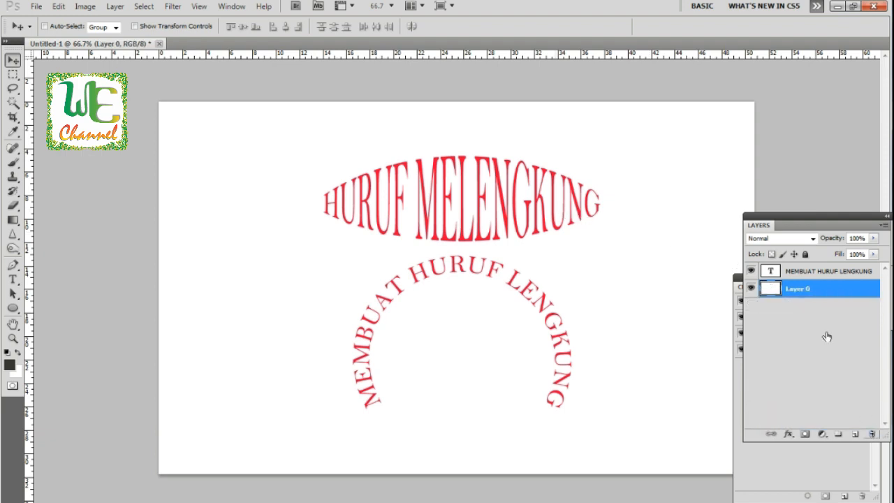
click(814, 275)
drag(518, 210, 513, 185)
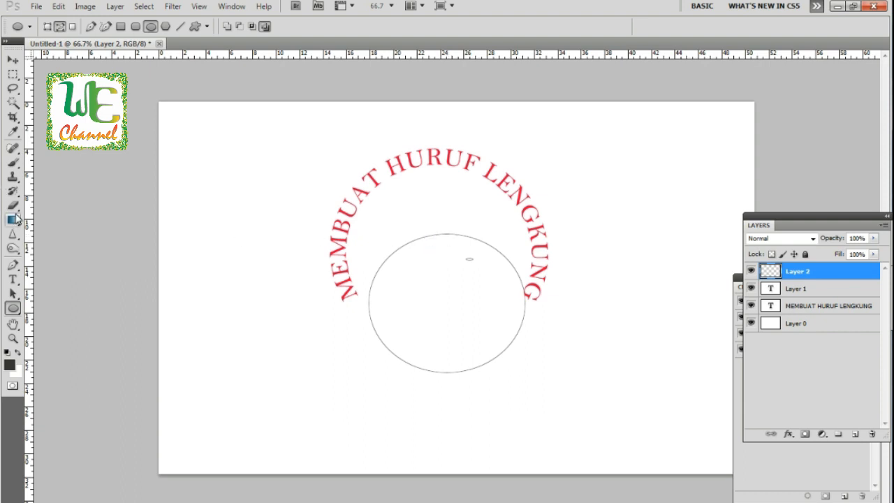
Step: Type SEDERHANA along the bottom of the elliptical path with the Type tool
click(12, 281)
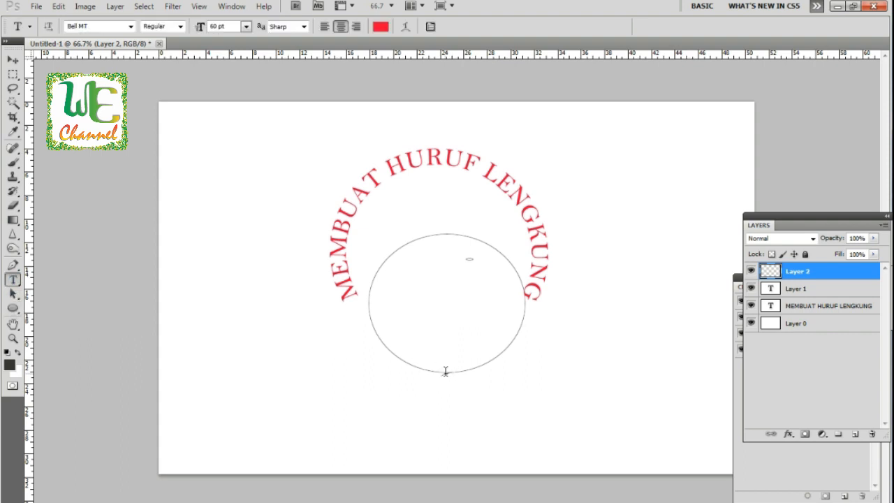
click(447, 372)
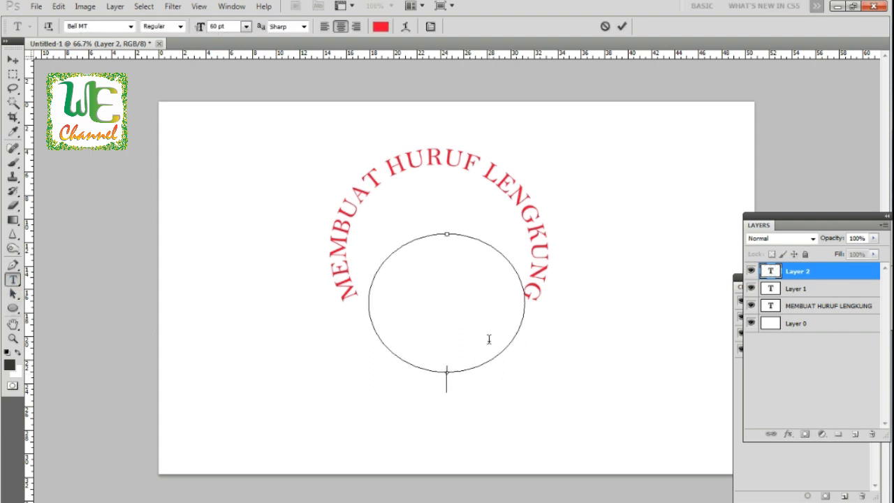
text(SEDER)
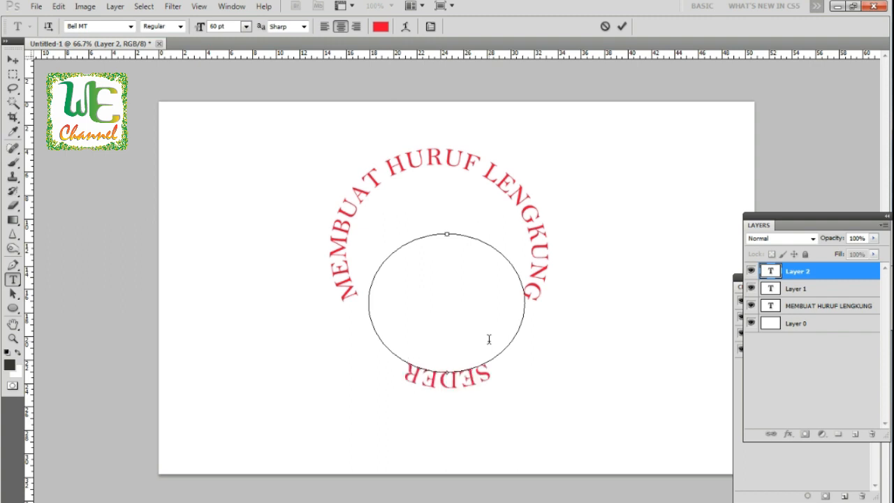
text(HANA)
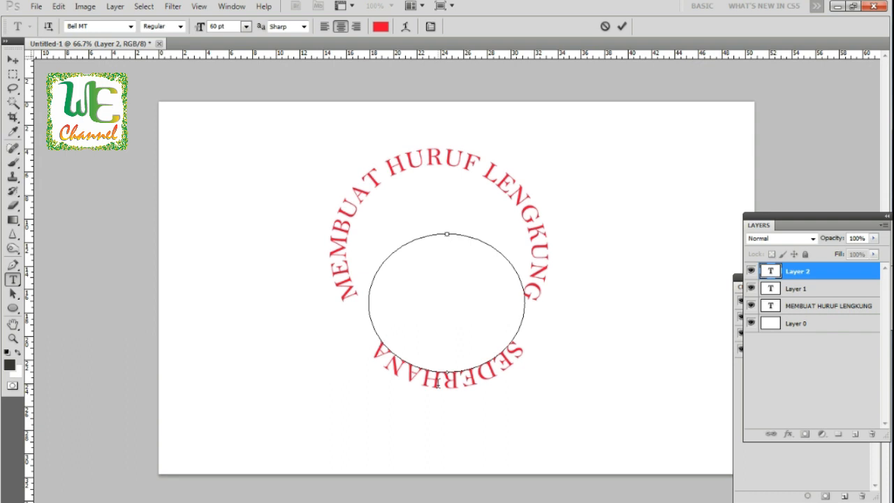
Step: Flip the SEDERHANA text across the path so it reads upright inside the ellipse, then commit it
drag(438, 383, 447, 273)
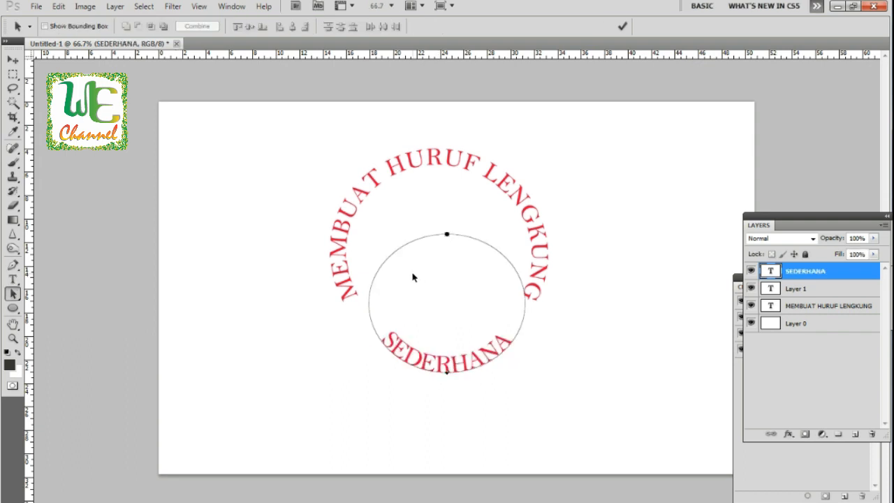
click(13, 60)
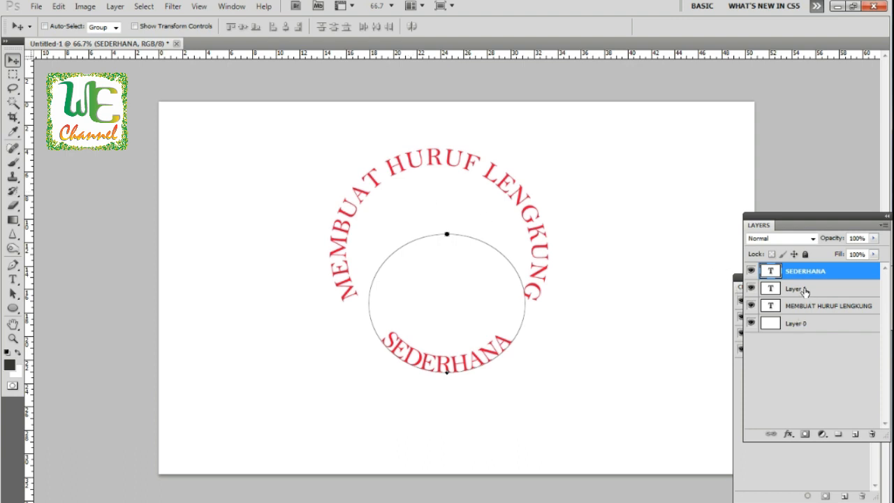
click(801, 299)
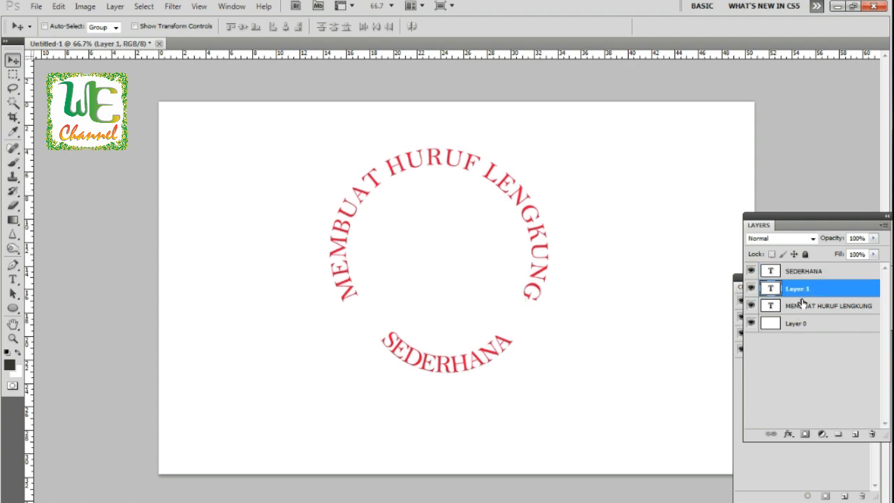